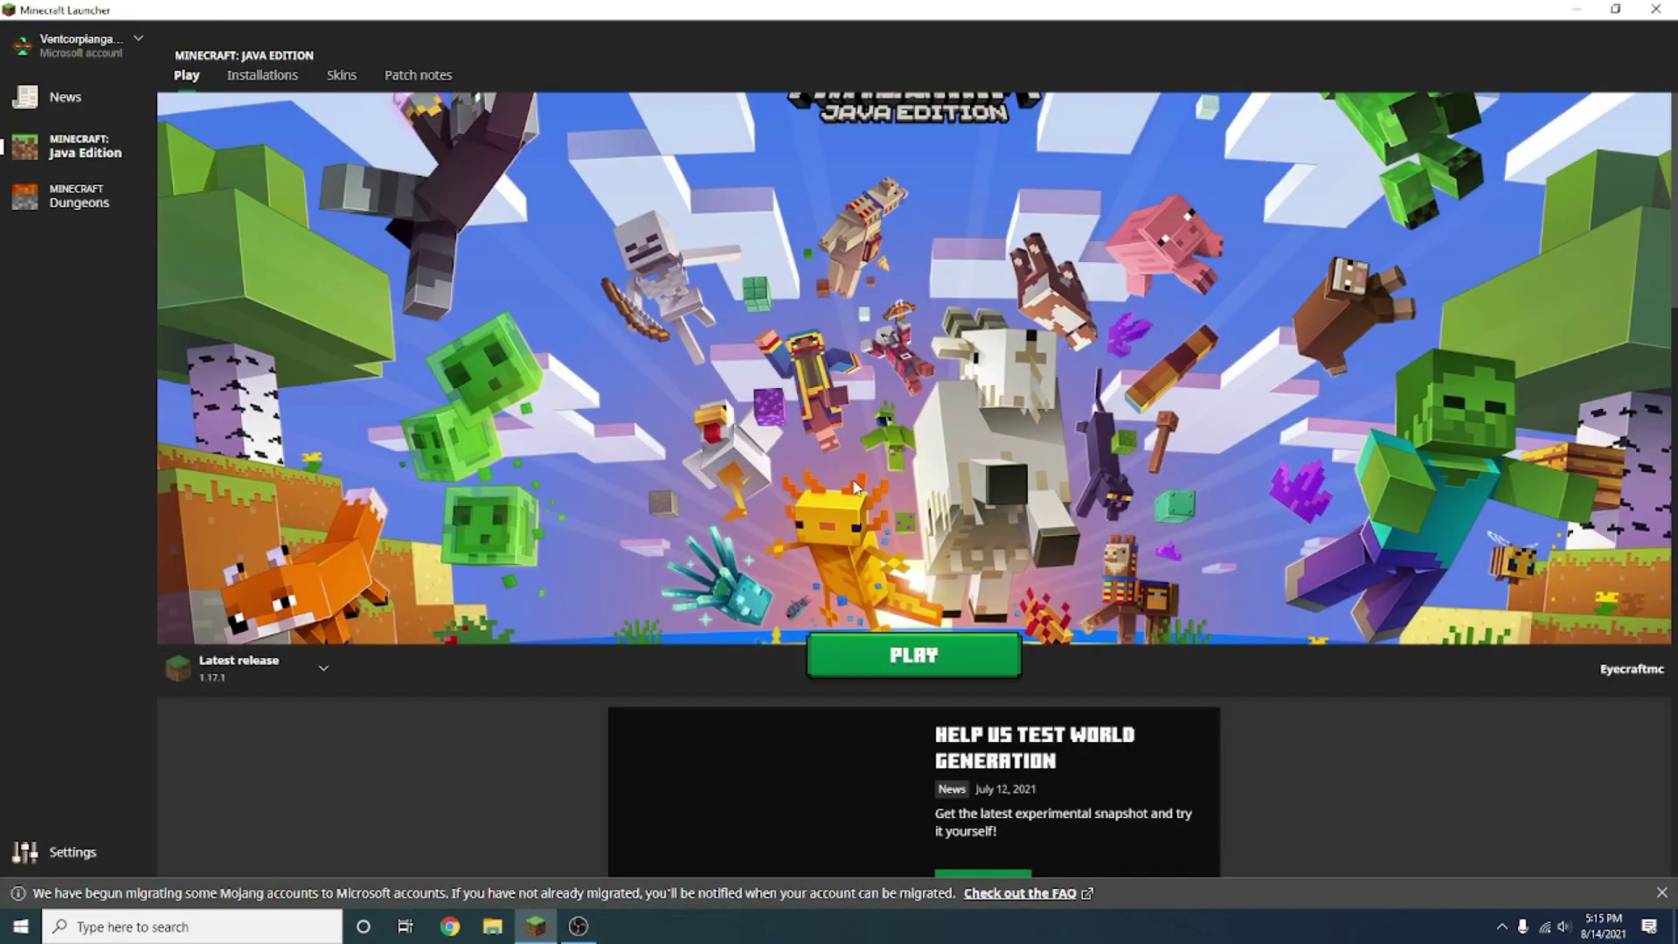
# Step: Open the full article of the "Help us test world generation" news item on the Java Edition page
pyautogui.scroll(-2, 852, 479)
pyautogui.scroll(2, 972, 592)
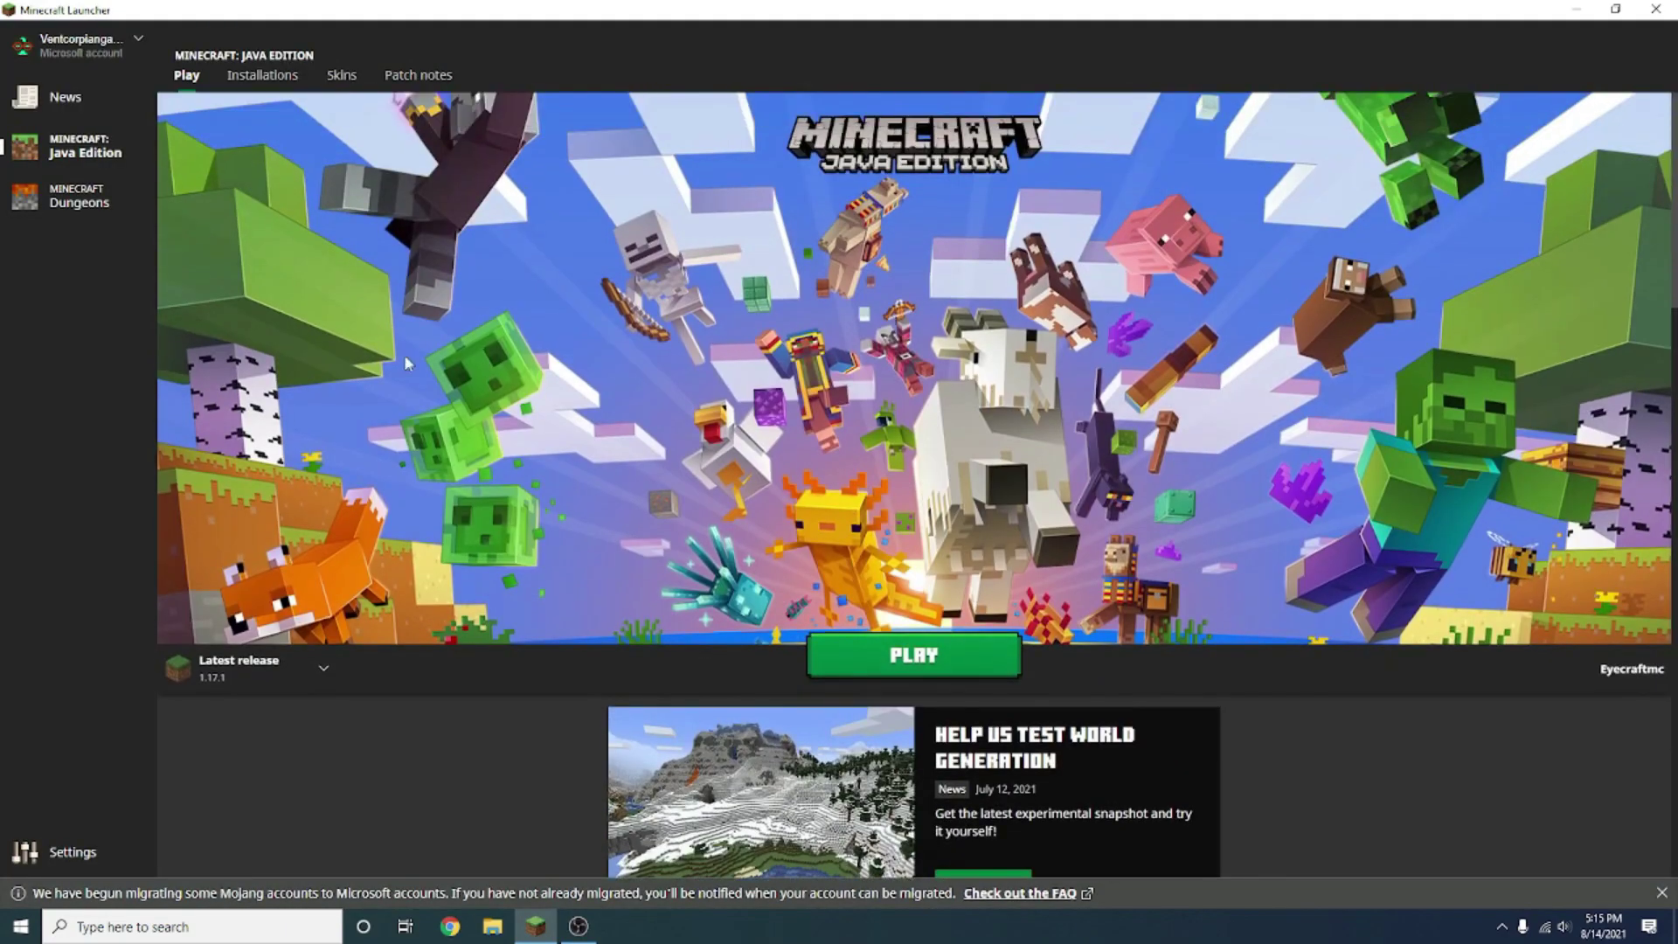
pyautogui.scroll(-2, 1114, 395)
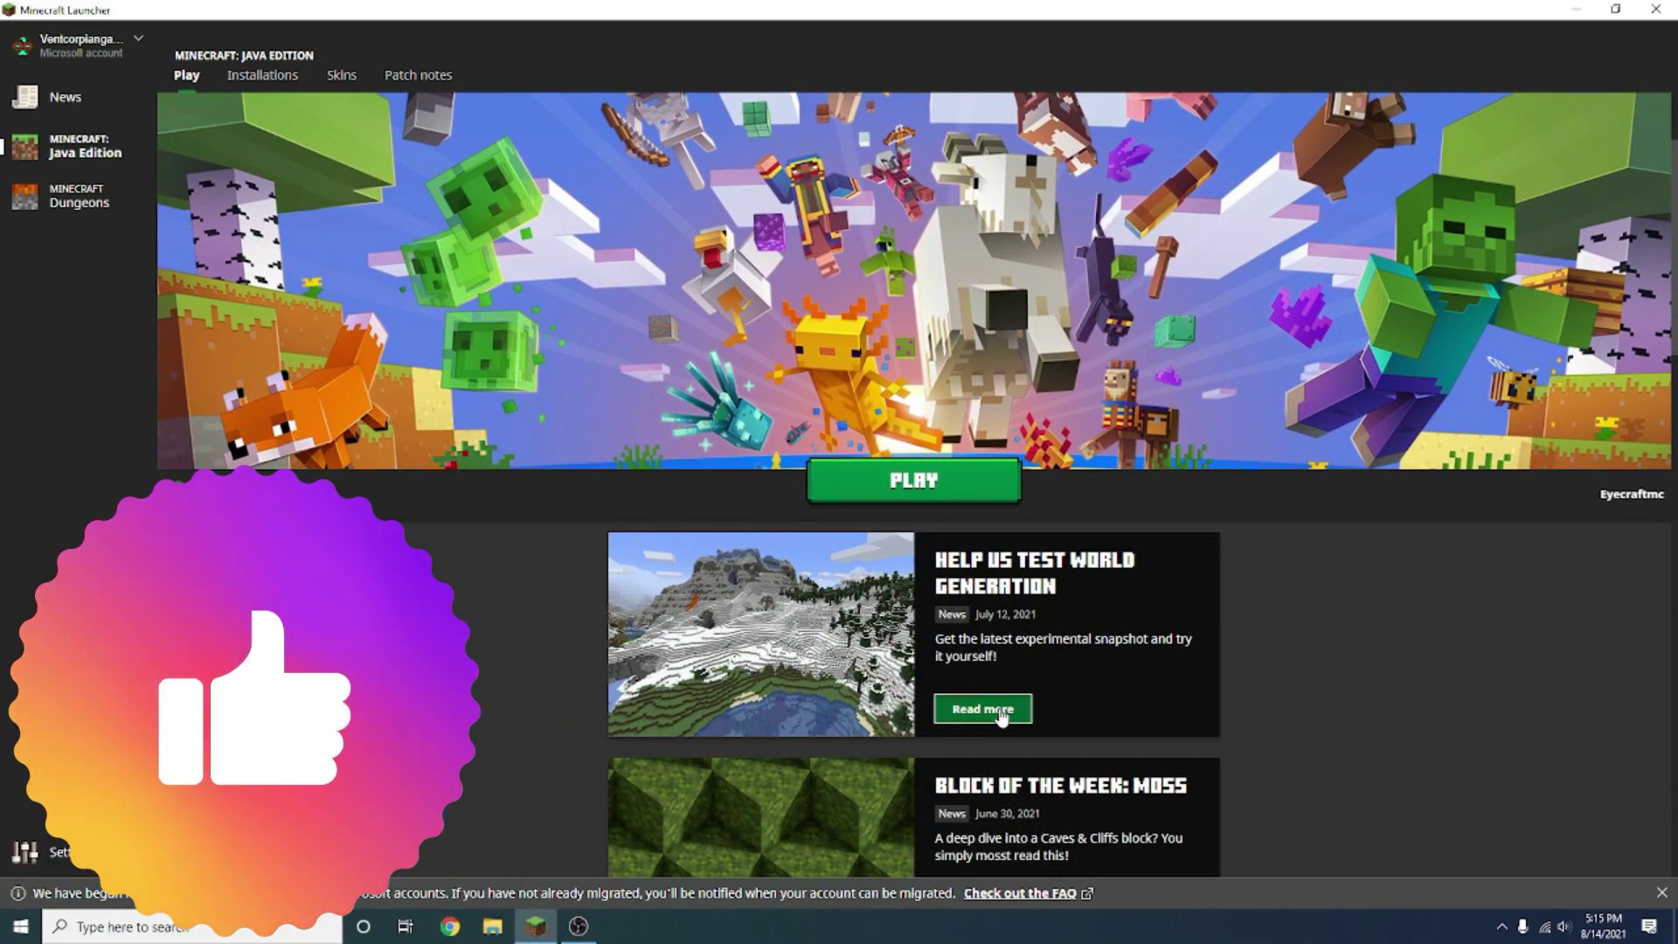
pyautogui.click(1001, 714)
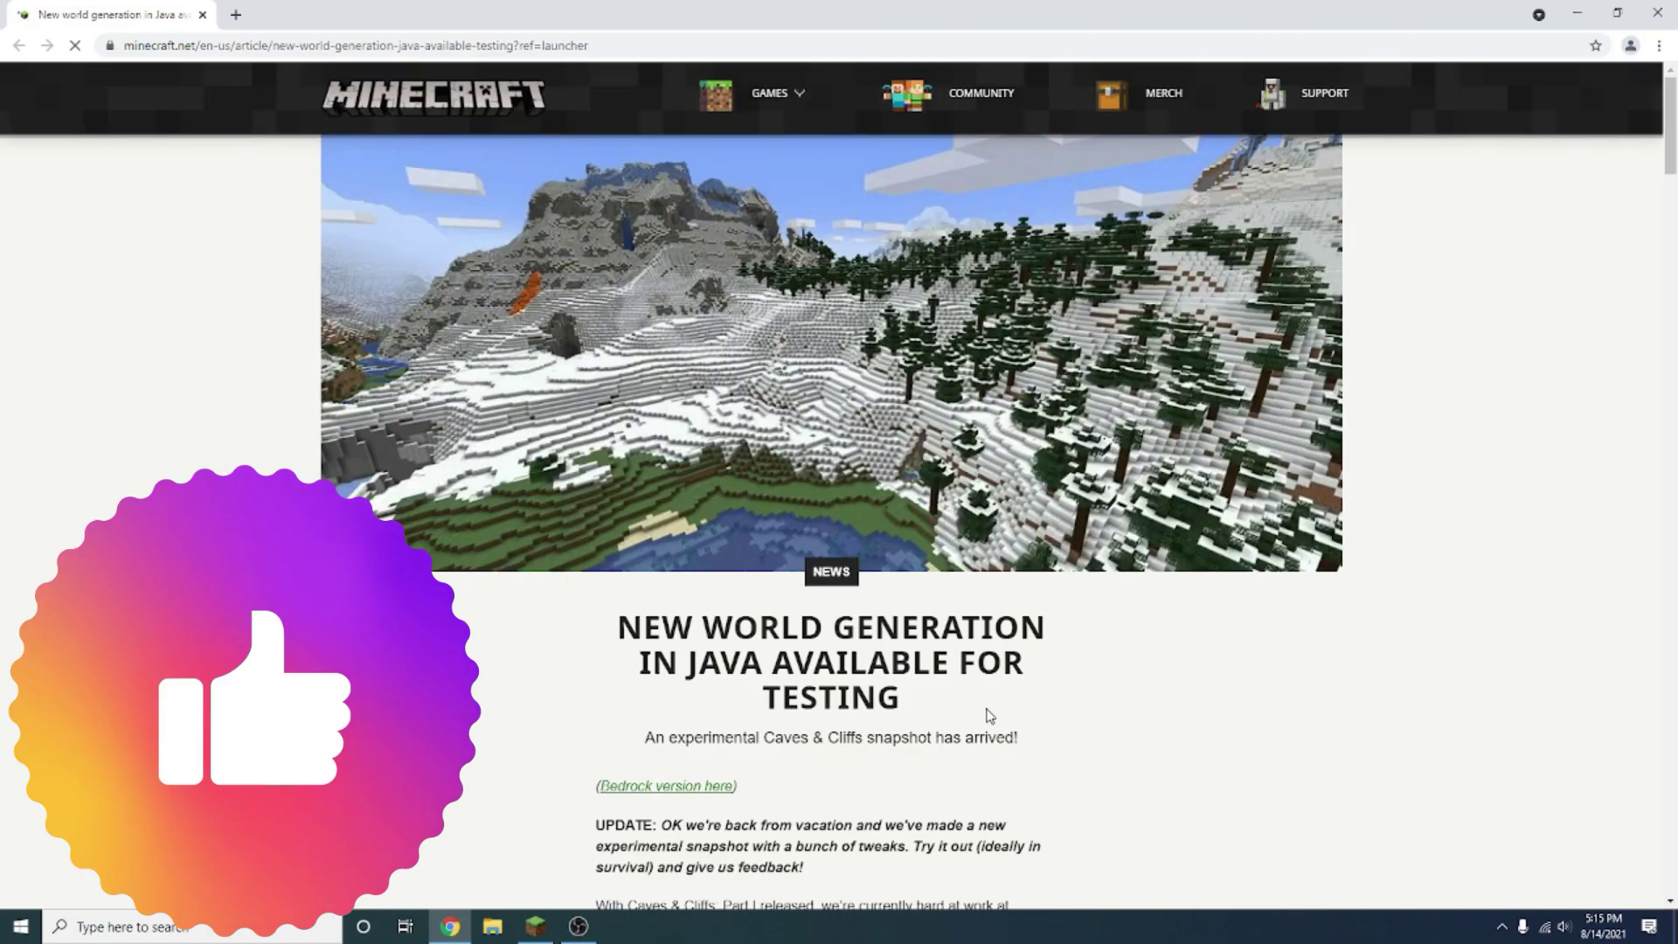
# Step: Examine the article's introduction and the section on changes in Experimental Snapshot 3 compared to Snapshot 2
pyautogui.scroll(-2, 1132, 371)
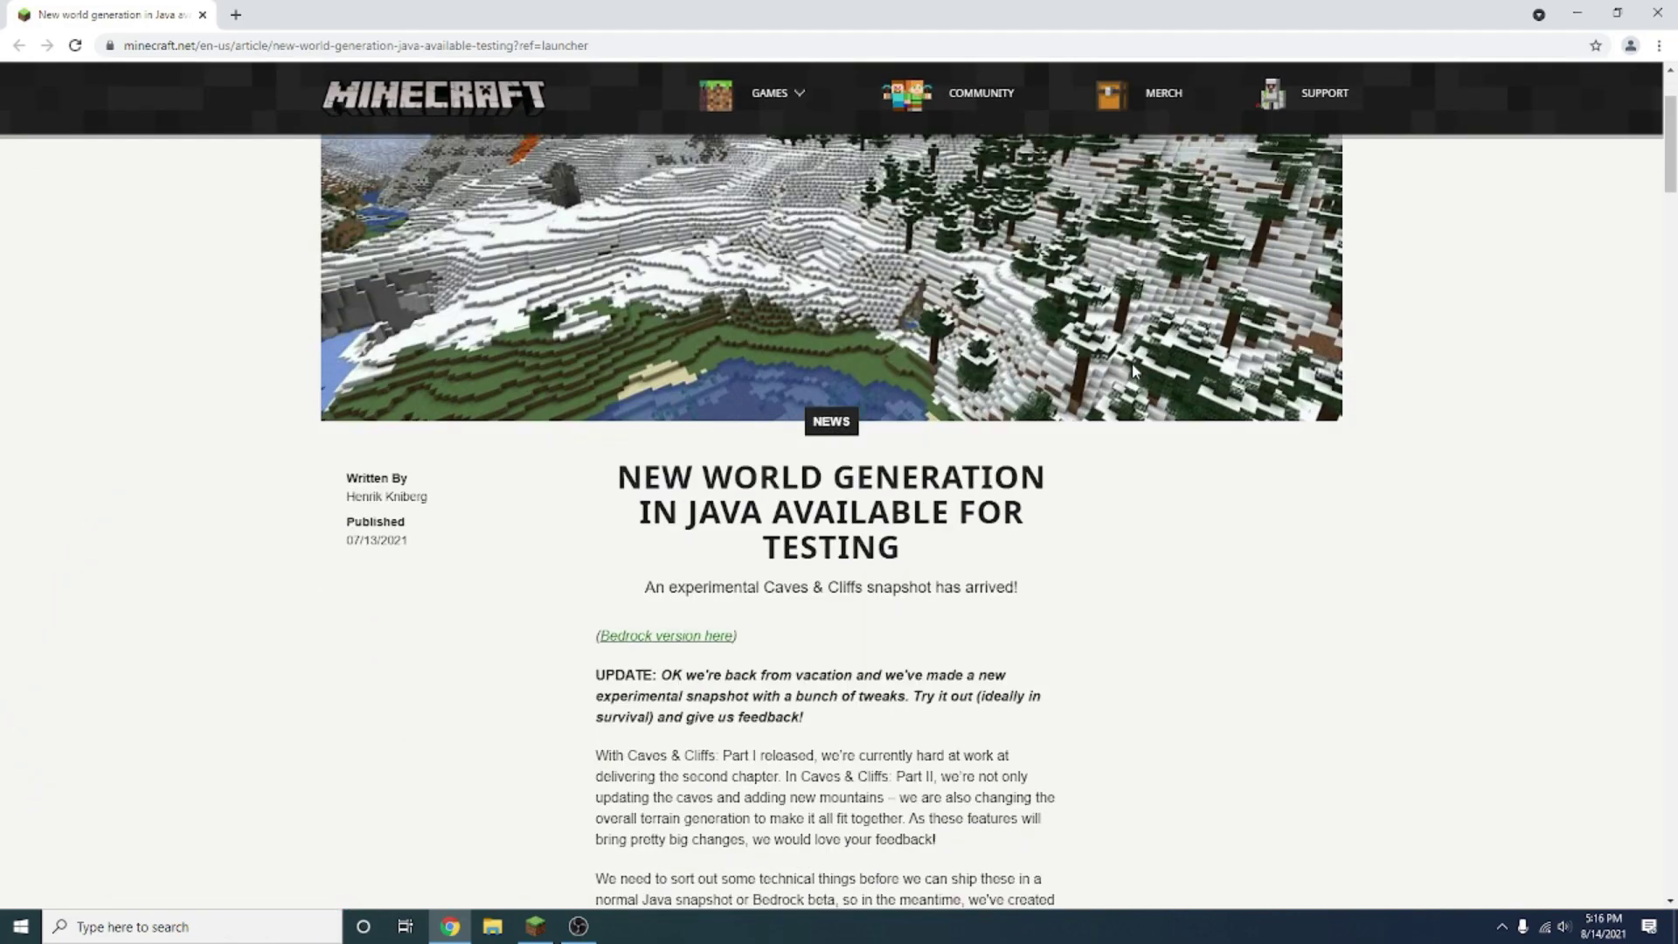
pyautogui.scroll(-8, 882, 363)
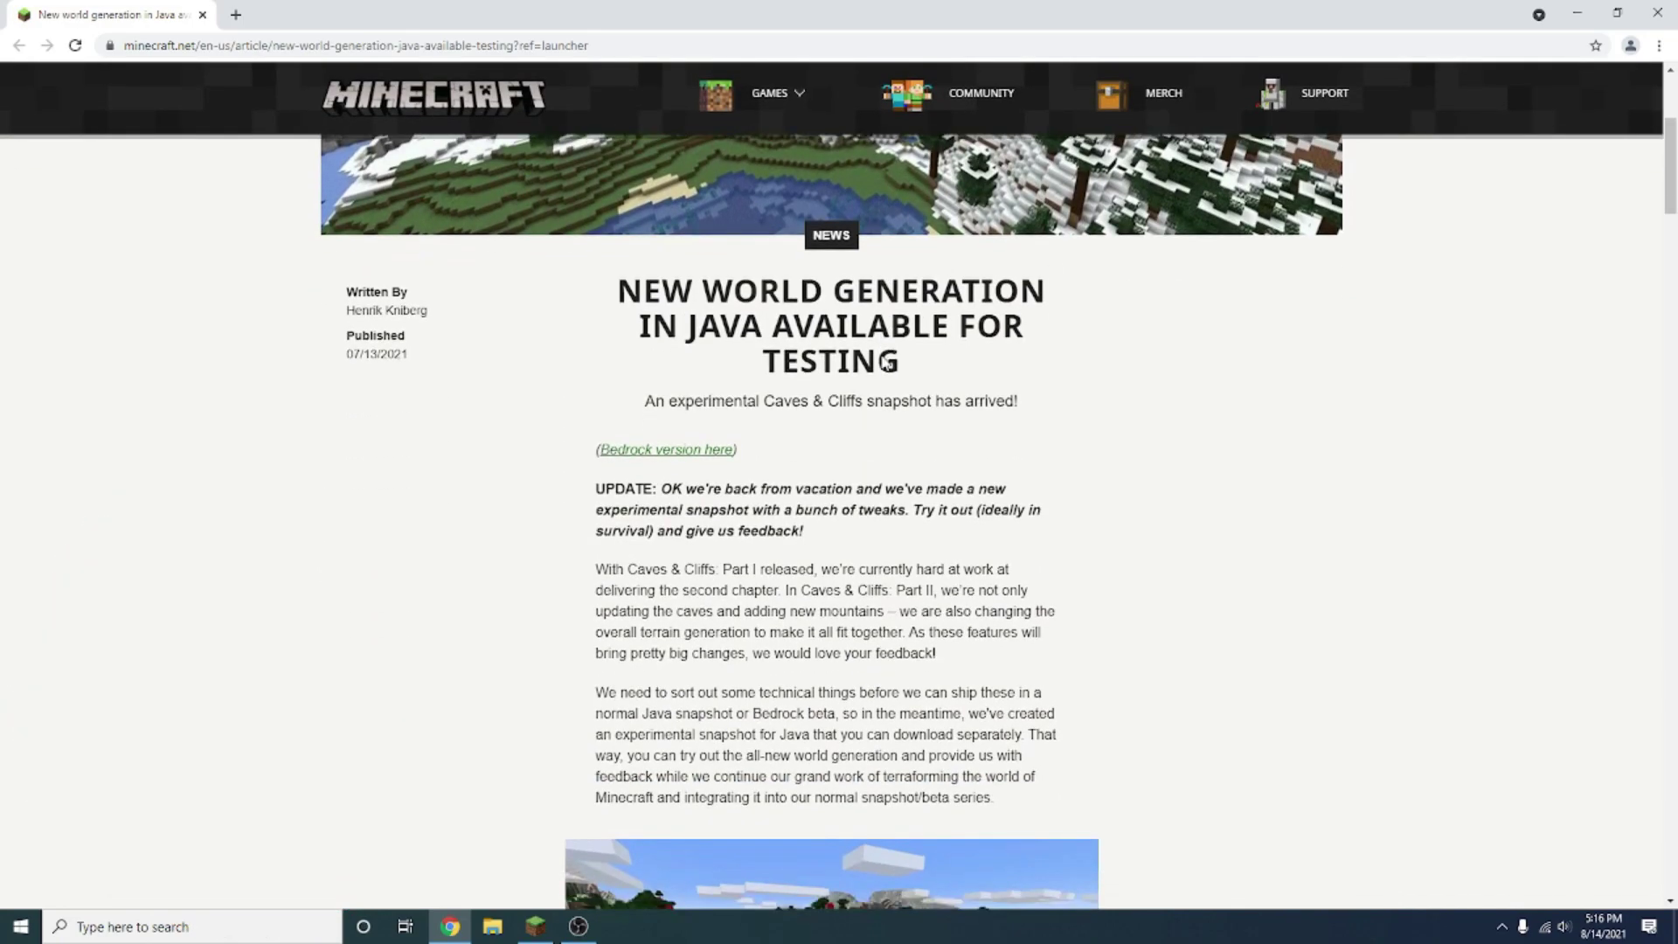
pyautogui.scroll(-8, 882, 362)
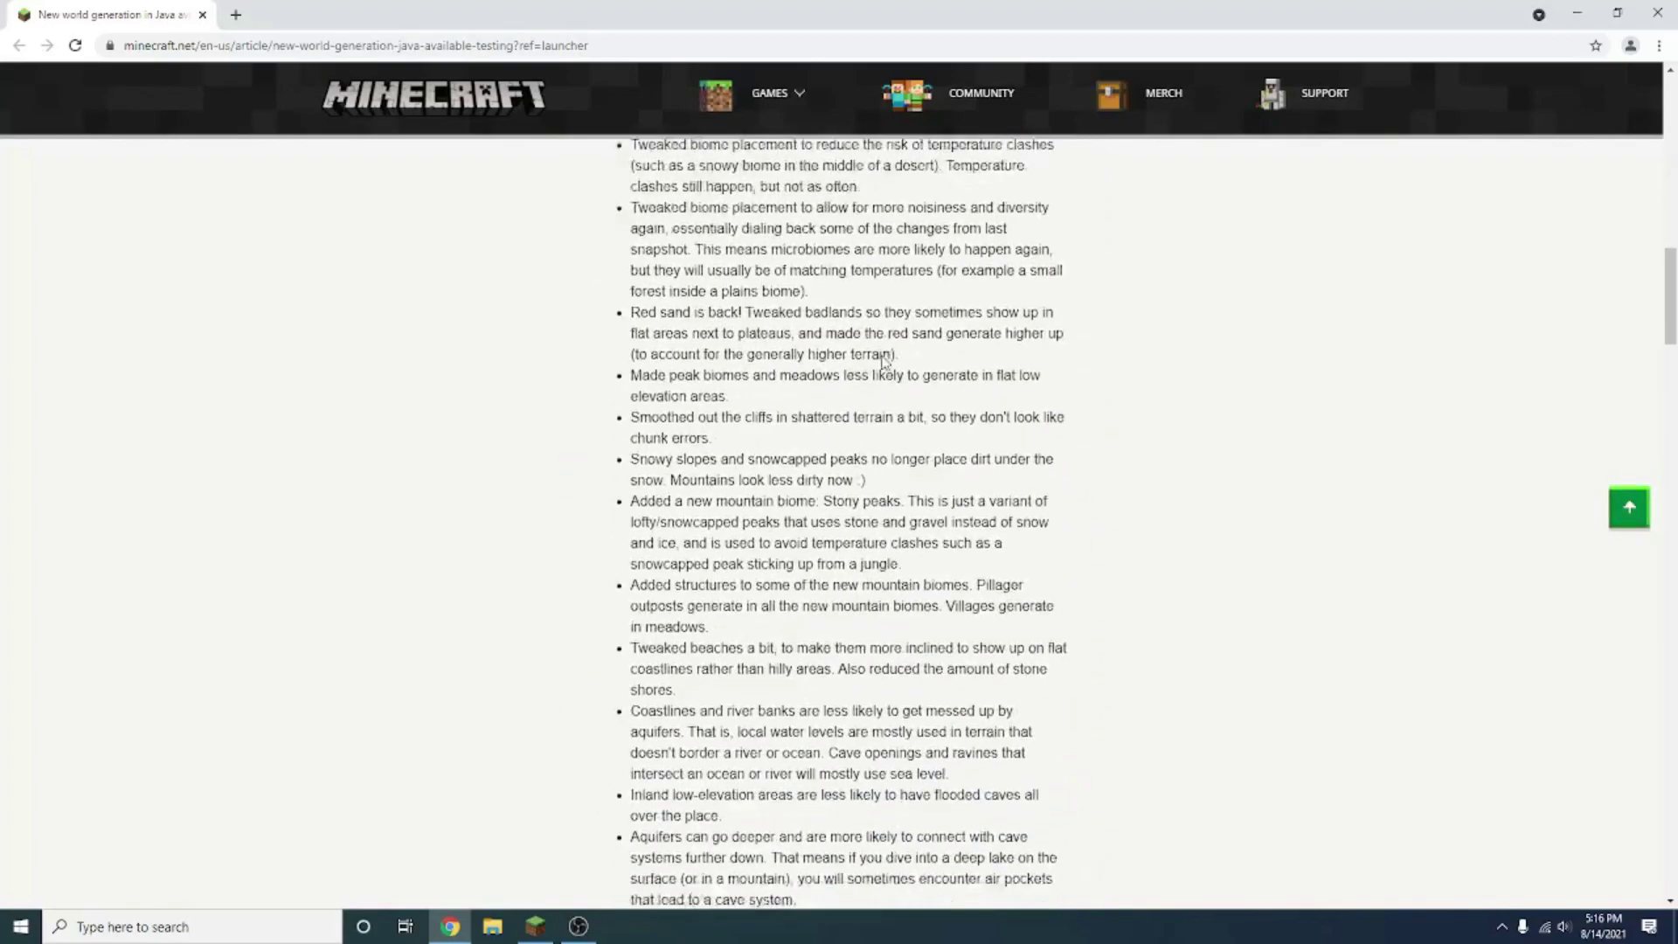
pyautogui.scroll(3, 883, 361)
pyautogui.tripleClick(761, 349)
pyautogui.doubleClick(817, 328)
pyautogui.tripleClick(817, 328)
pyautogui.doubleClick(835, 357)
pyautogui.tripleClick(834, 357)
pyautogui.doubleClick(834, 356)
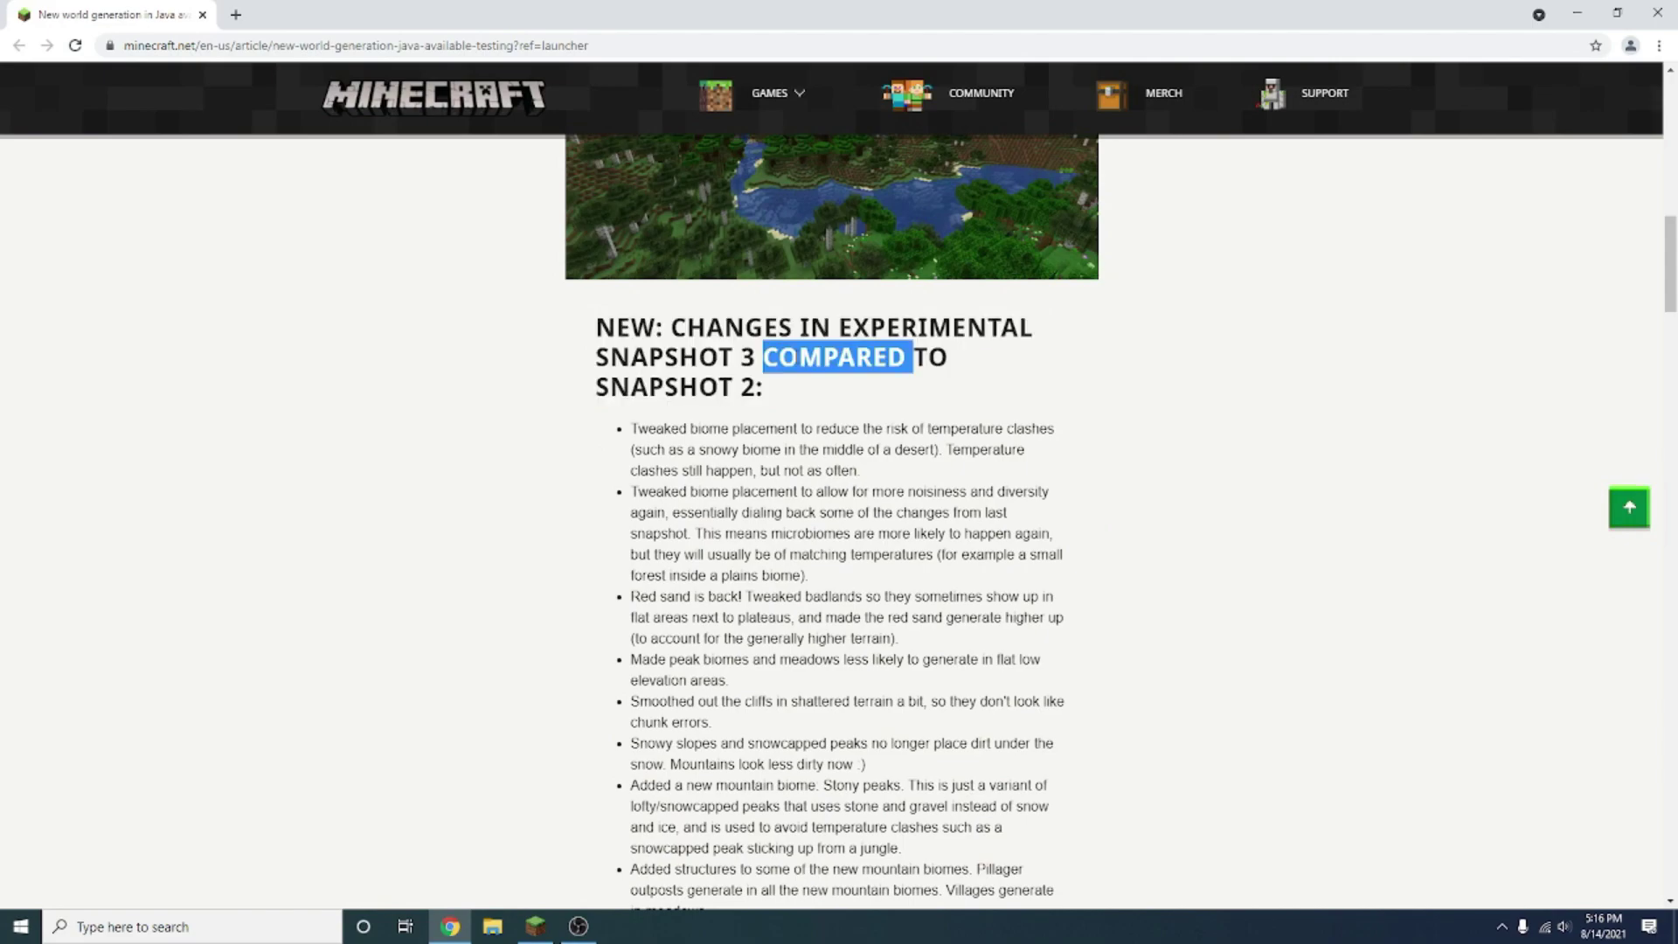
pyautogui.tripleClick(766, 357)
pyautogui.click(766, 357)
pyautogui.tripleClick(766, 356)
pyautogui.click(802, 356)
# Step: Download the experimental snapshot zip file from the article's Installation section and show it in its folder
pyautogui.scroll(-10, 896, 362)
pyautogui.scroll(-12, 897, 362)
pyautogui.scroll(-16, 896, 362)
pyautogui.scroll(-2, 897, 363)
pyautogui.scroll(2, 897, 363)
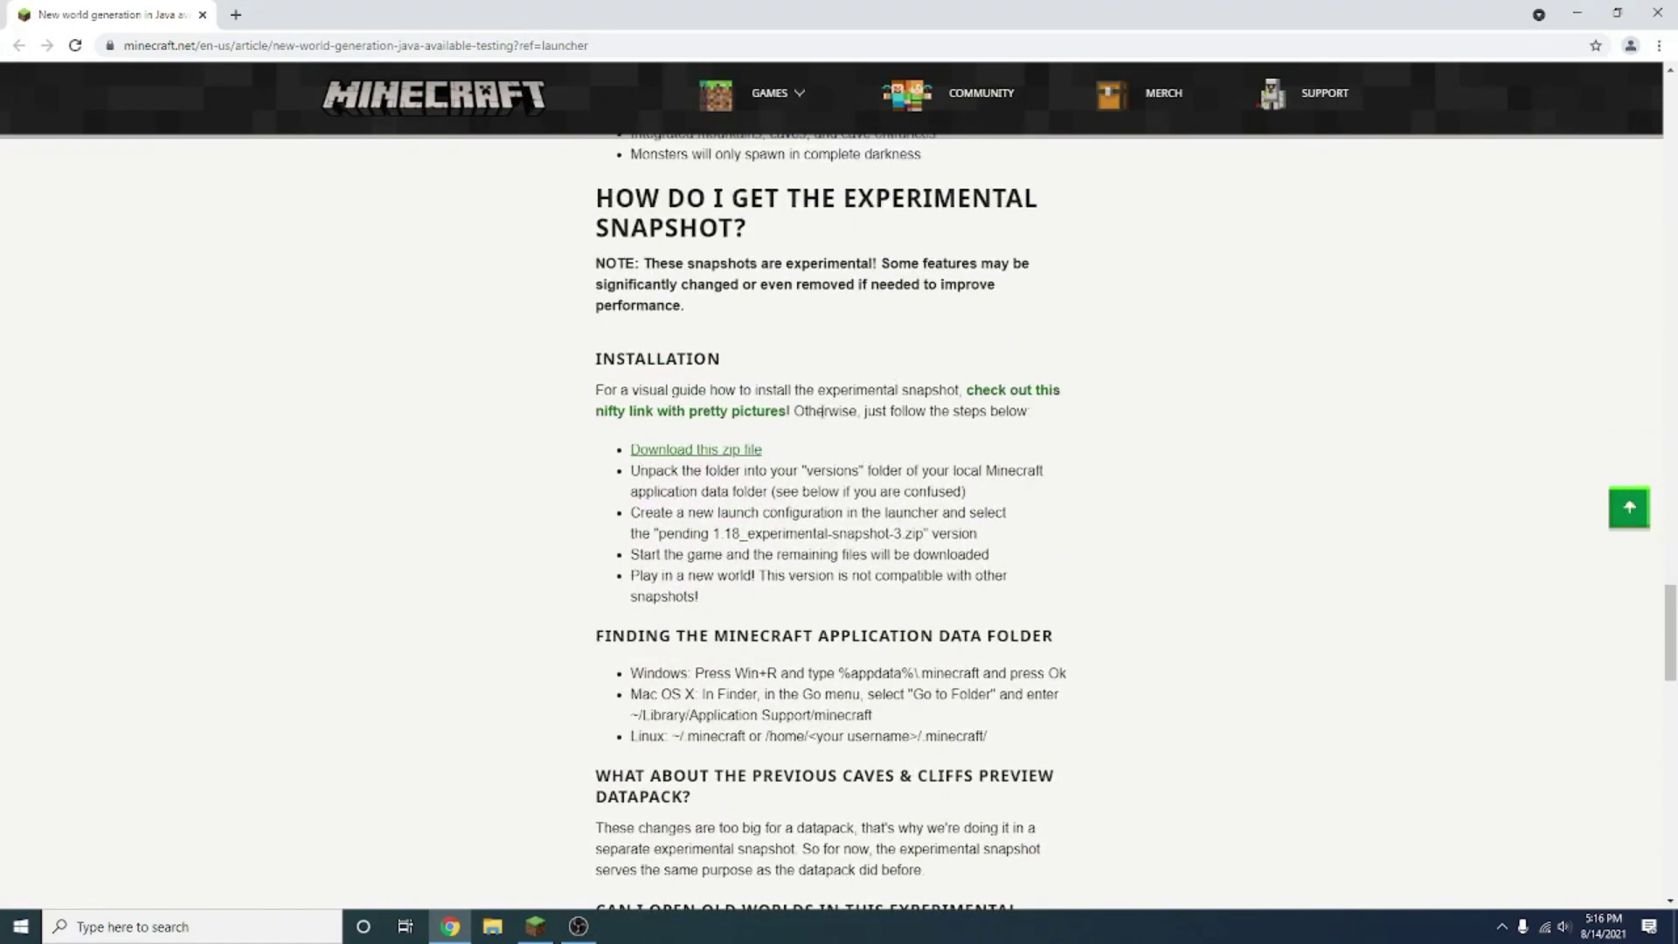
pyautogui.click(678, 451)
pyautogui.click(679, 454)
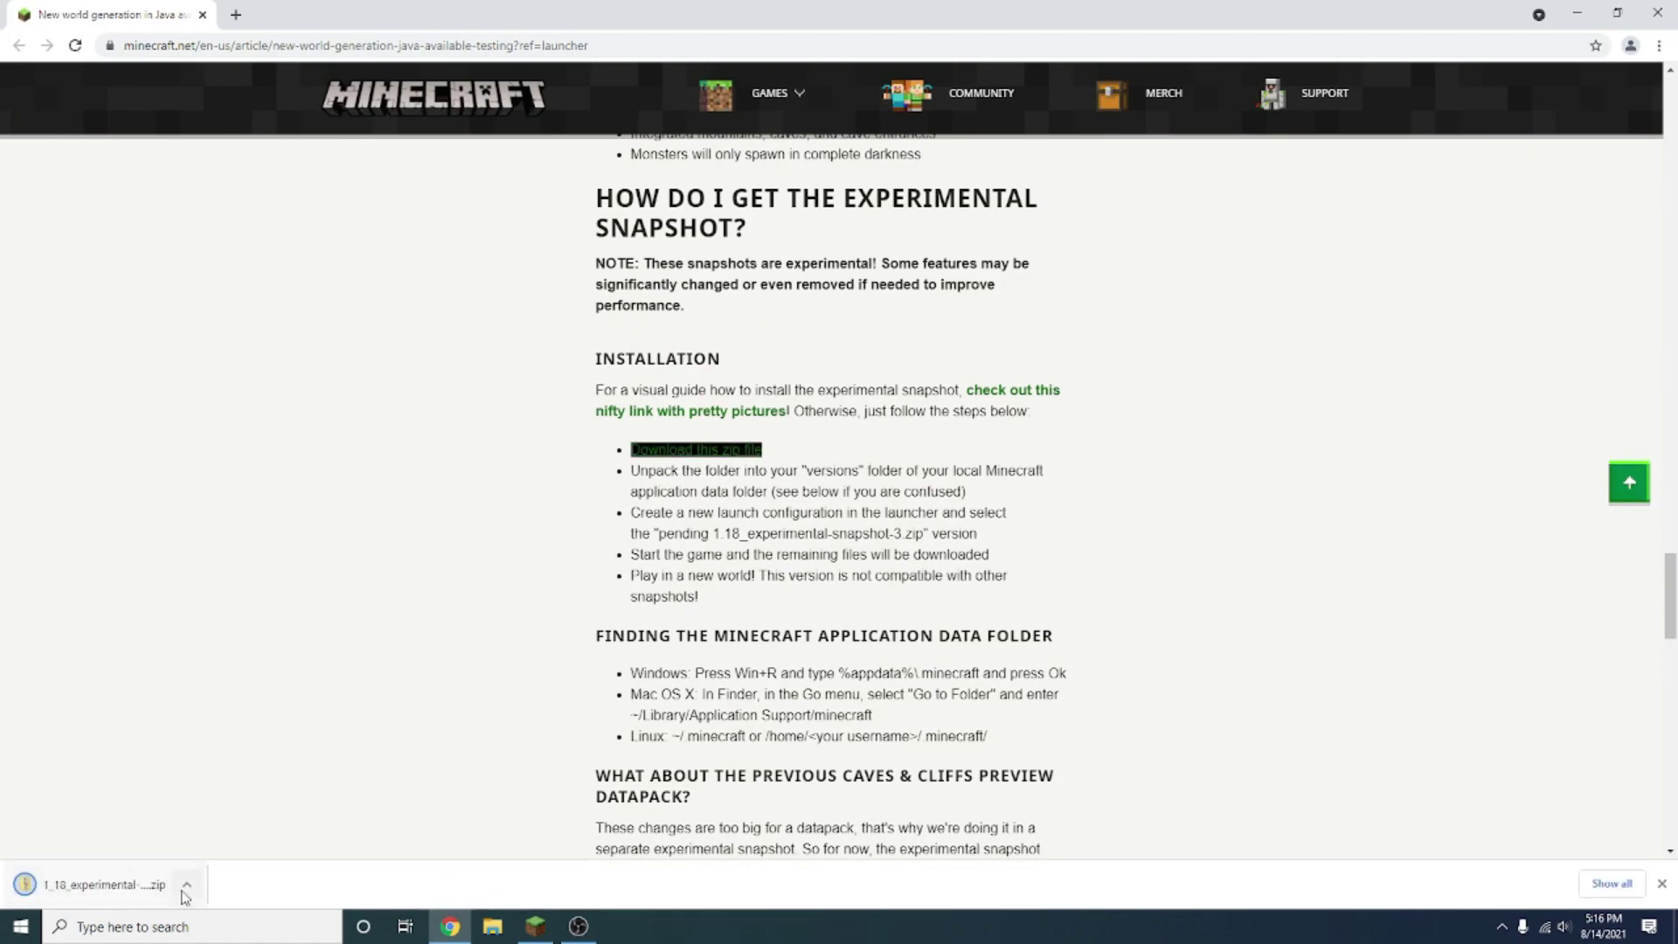
pyautogui.click(186, 886)
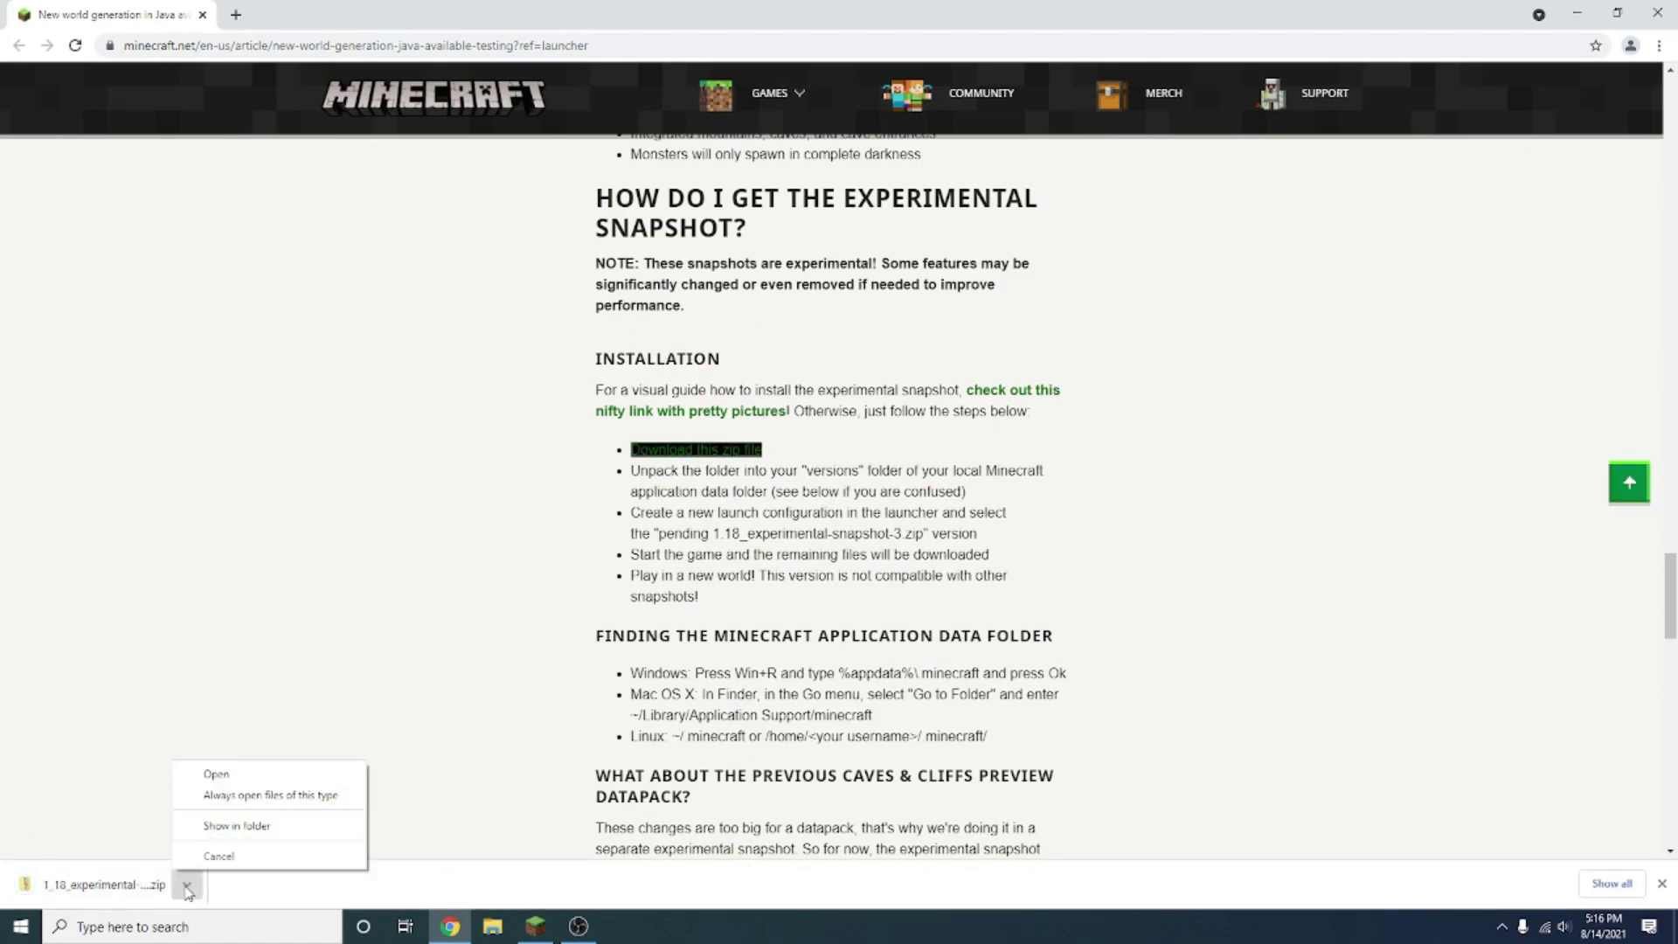
pyautogui.click(237, 824)
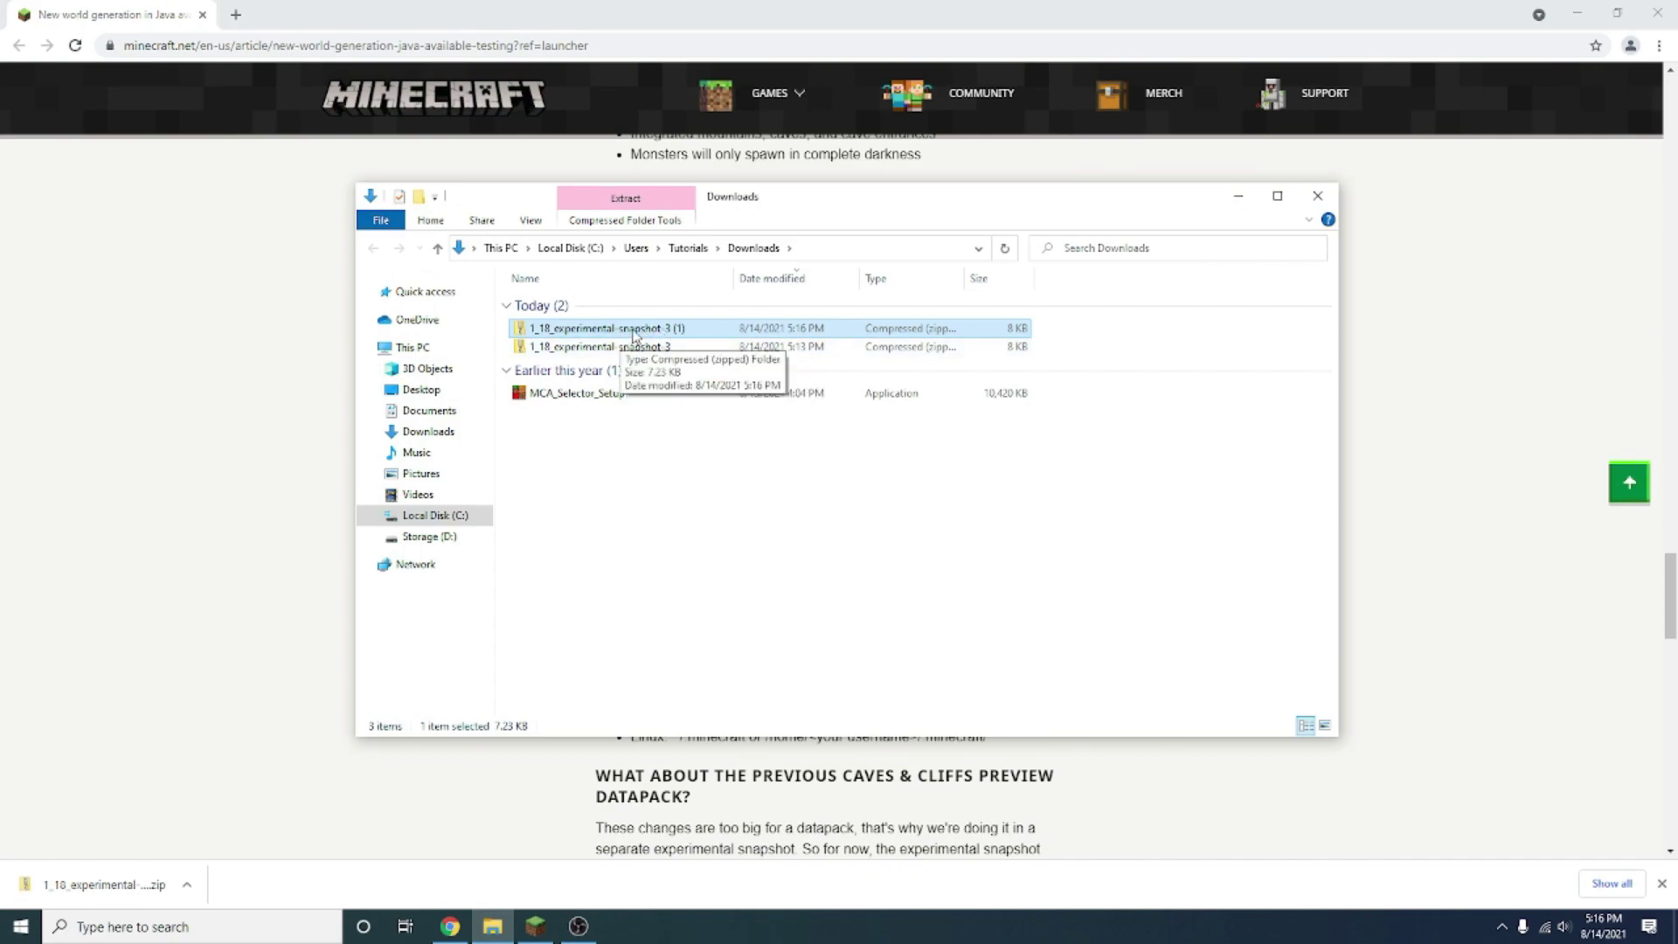
# Step: Open a second File Explorer window beside Downloads and browse to the Tutorials folder under C:\Users
pyautogui.click(490, 932)
pyautogui.rightClick(489, 931)
pyautogui.click(465, 834)
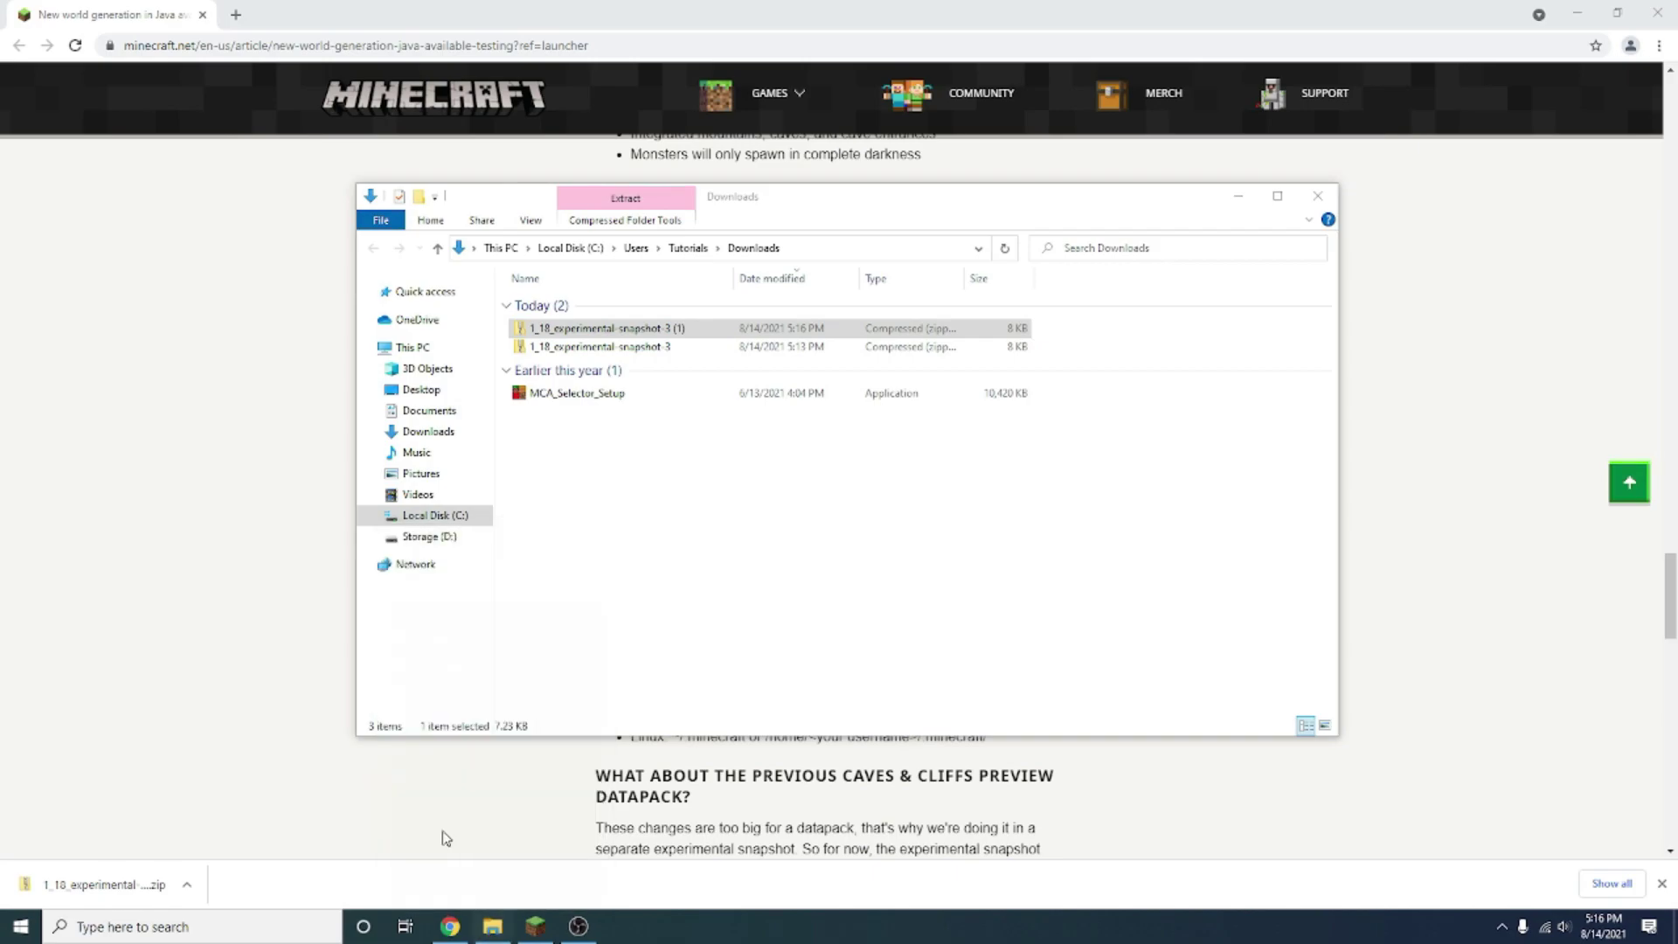
pyautogui.moveTo(743, 210); pyautogui.dragTo(914, 291)
pyautogui.click(636, 429)
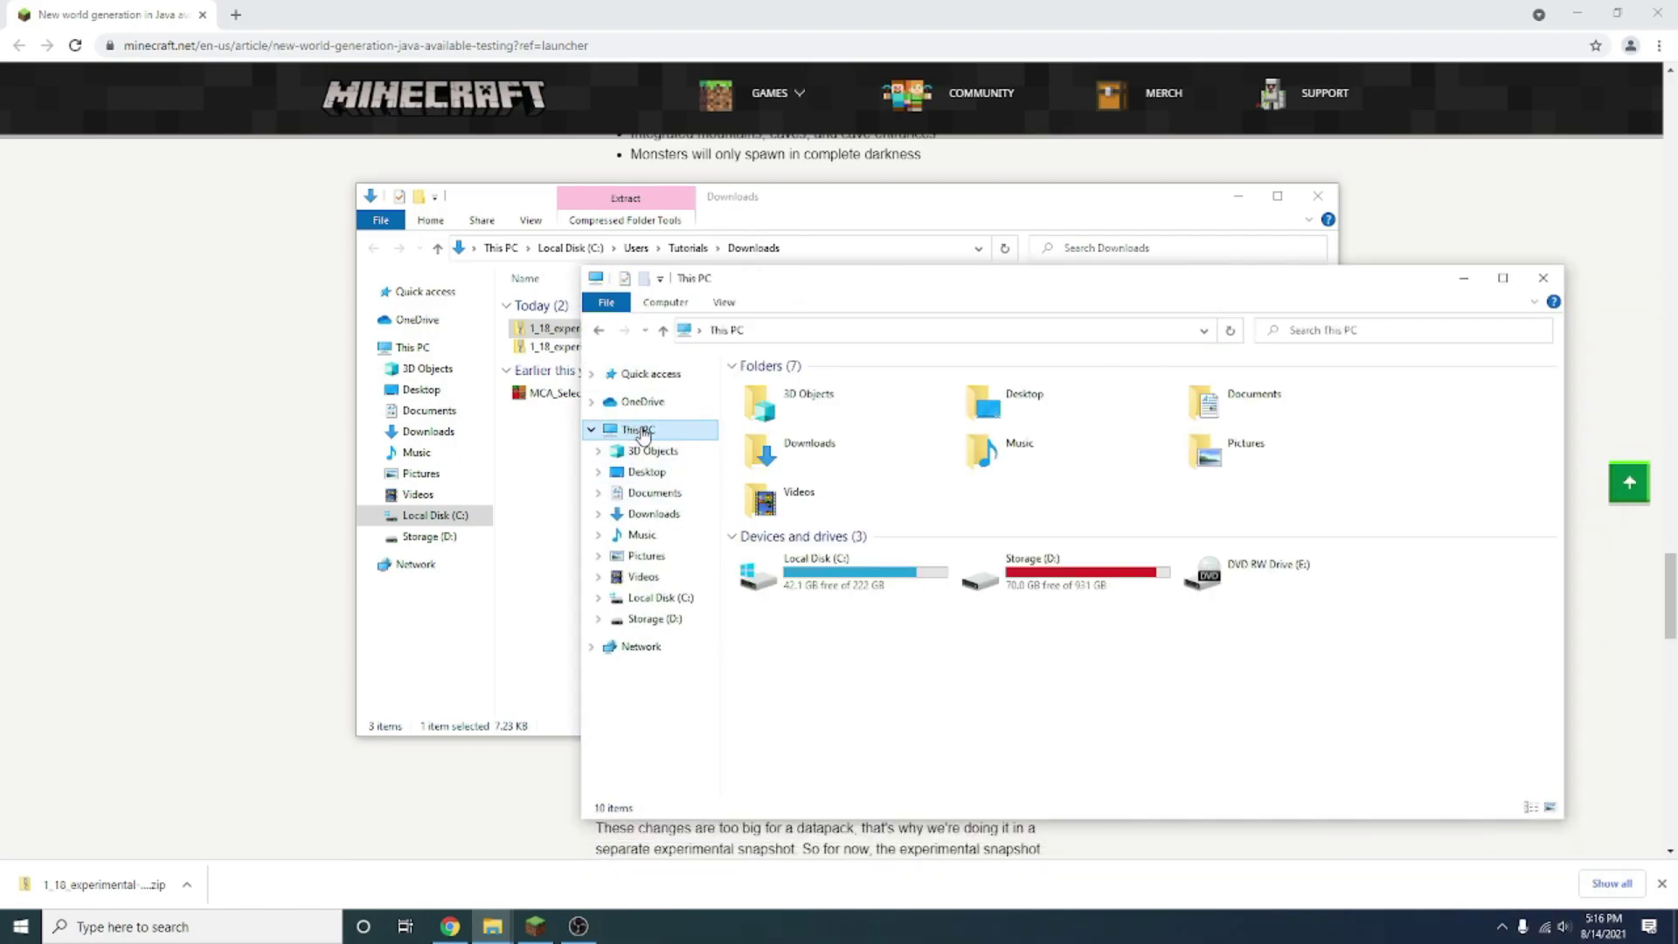
pyautogui.doubleClick(819, 579)
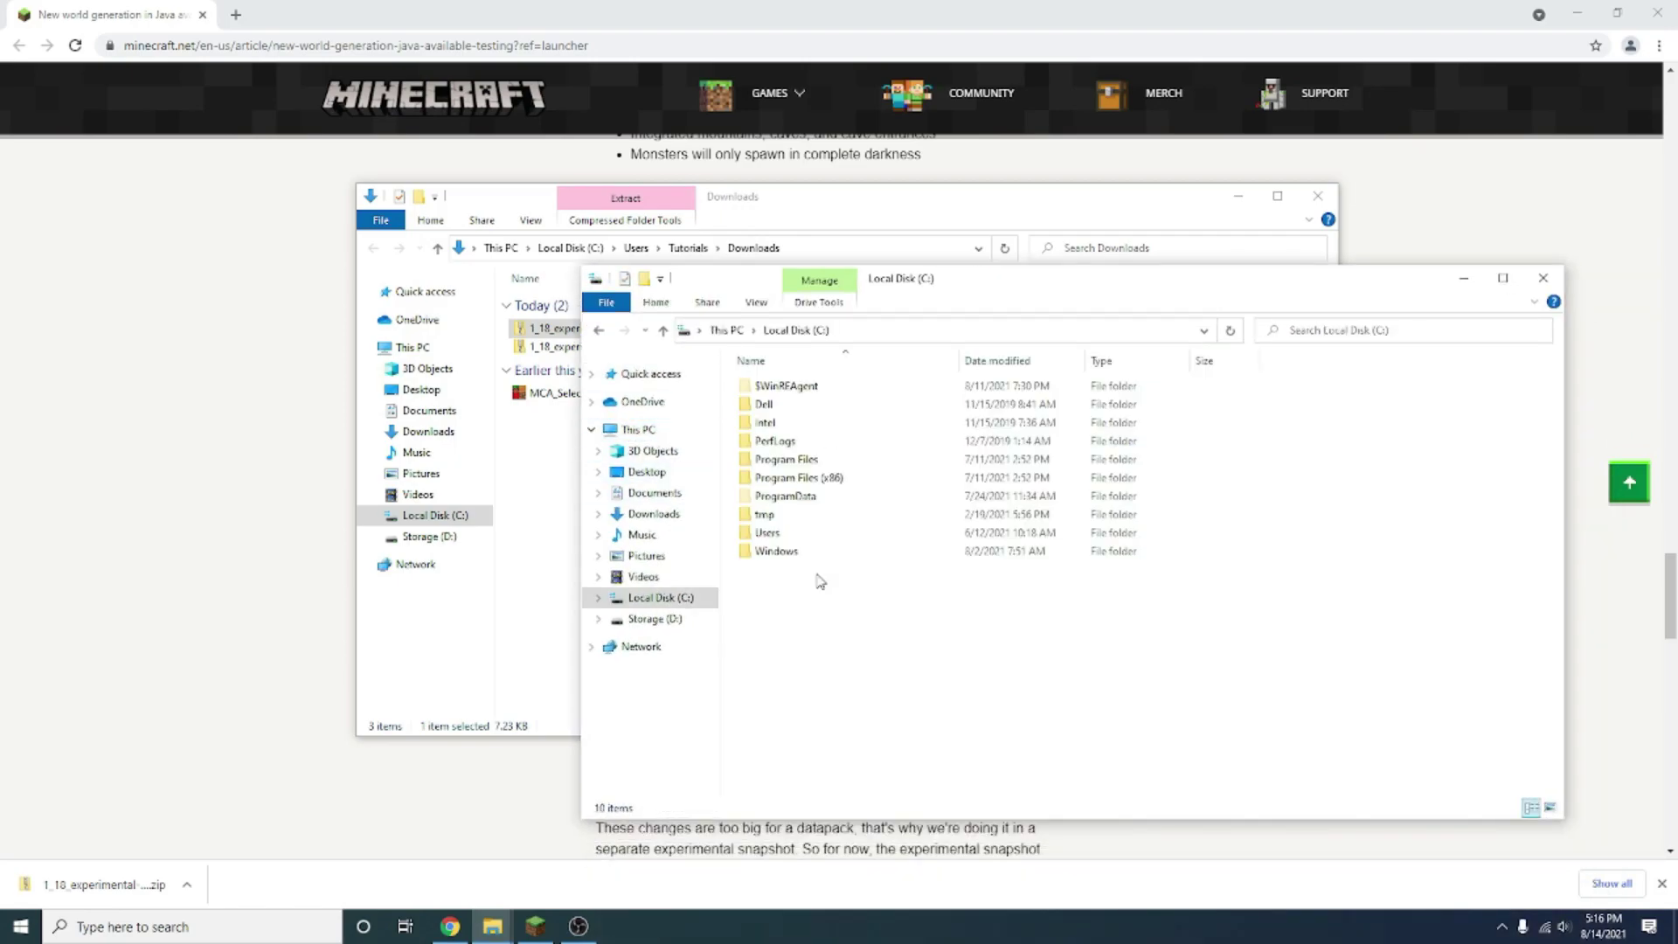
pyautogui.doubleClick(782, 538)
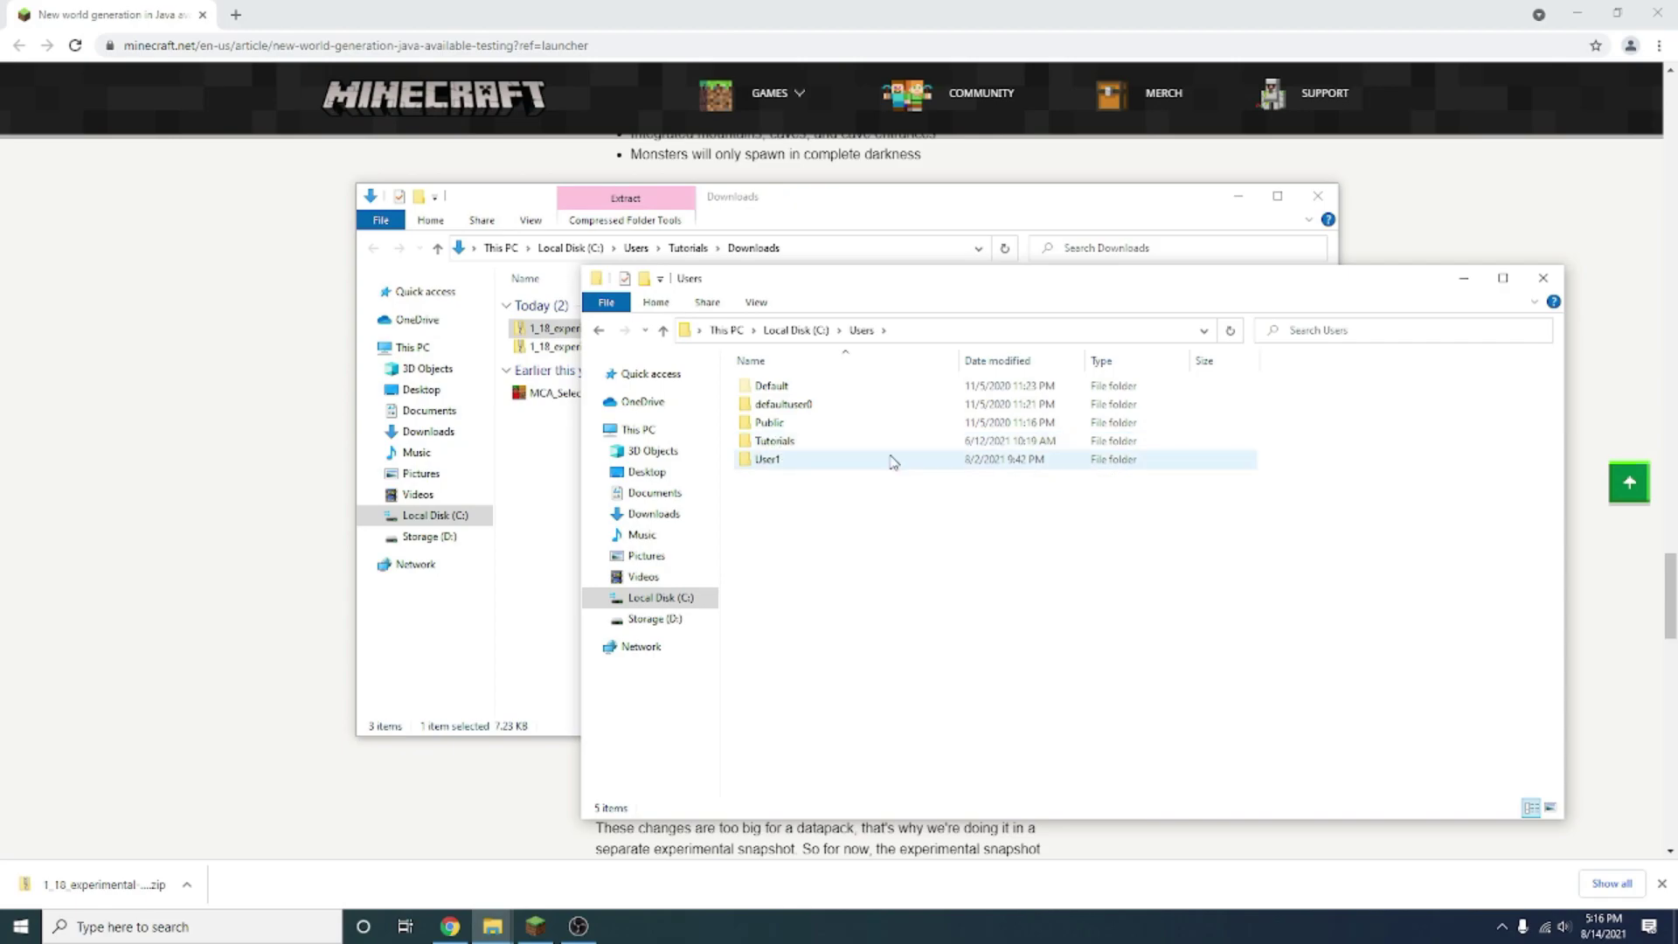
pyautogui.doubleClick(775, 440)
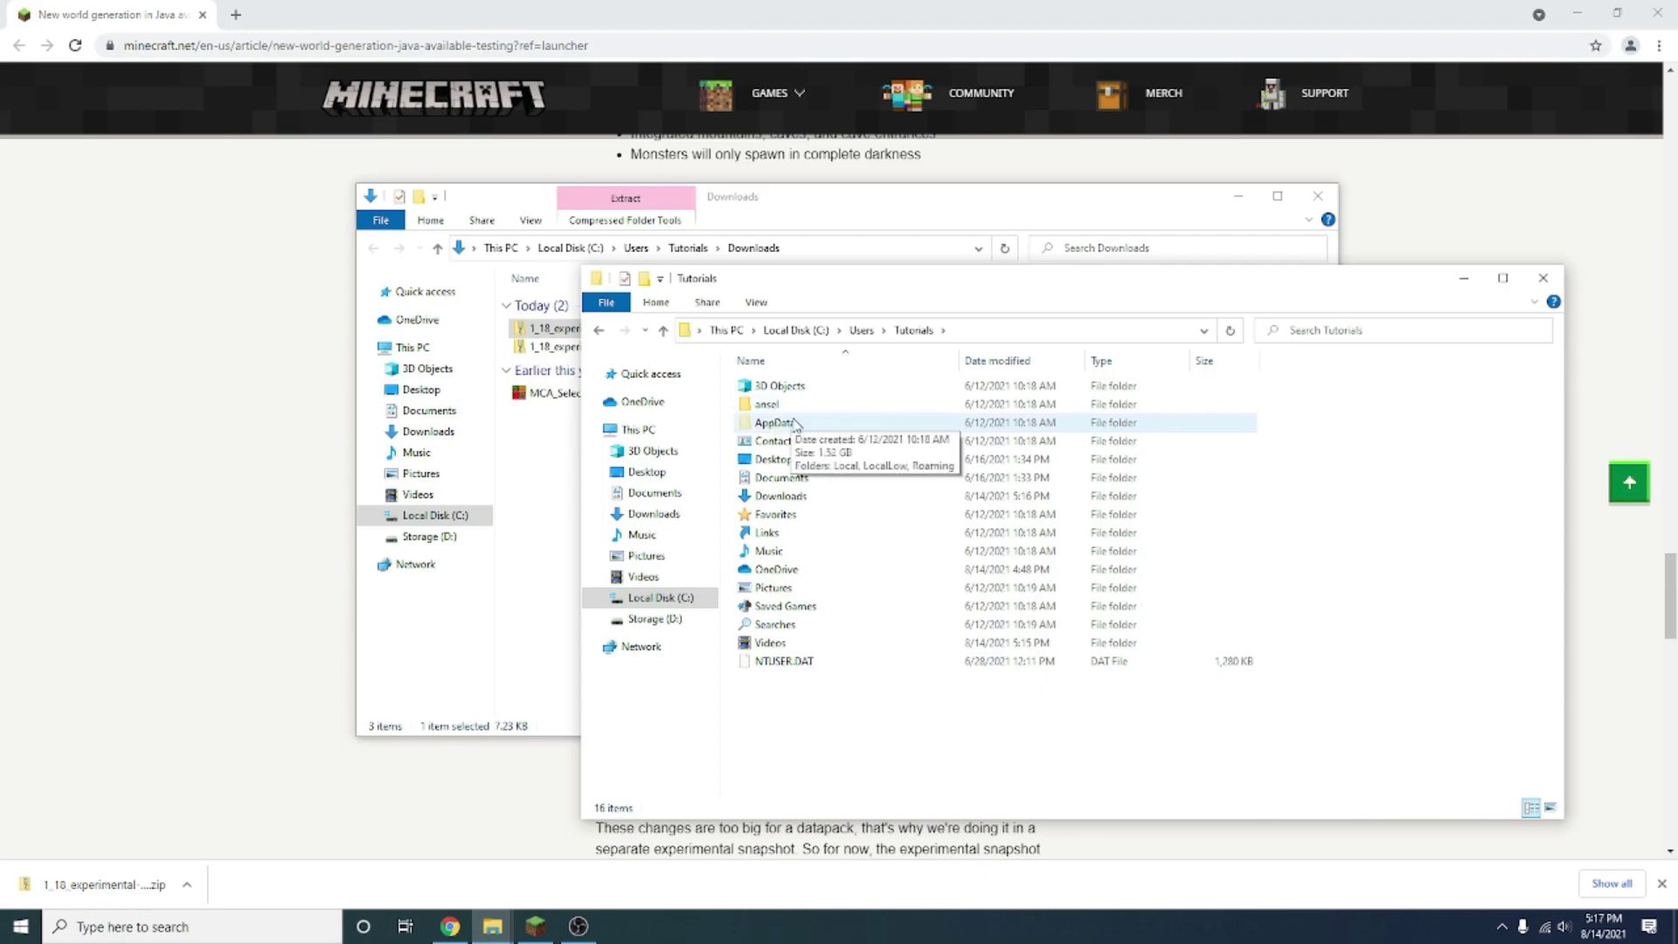
# Step: Turn the display of hidden items off and back on in the Tutorials folder
pyautogui.click(756, 303)
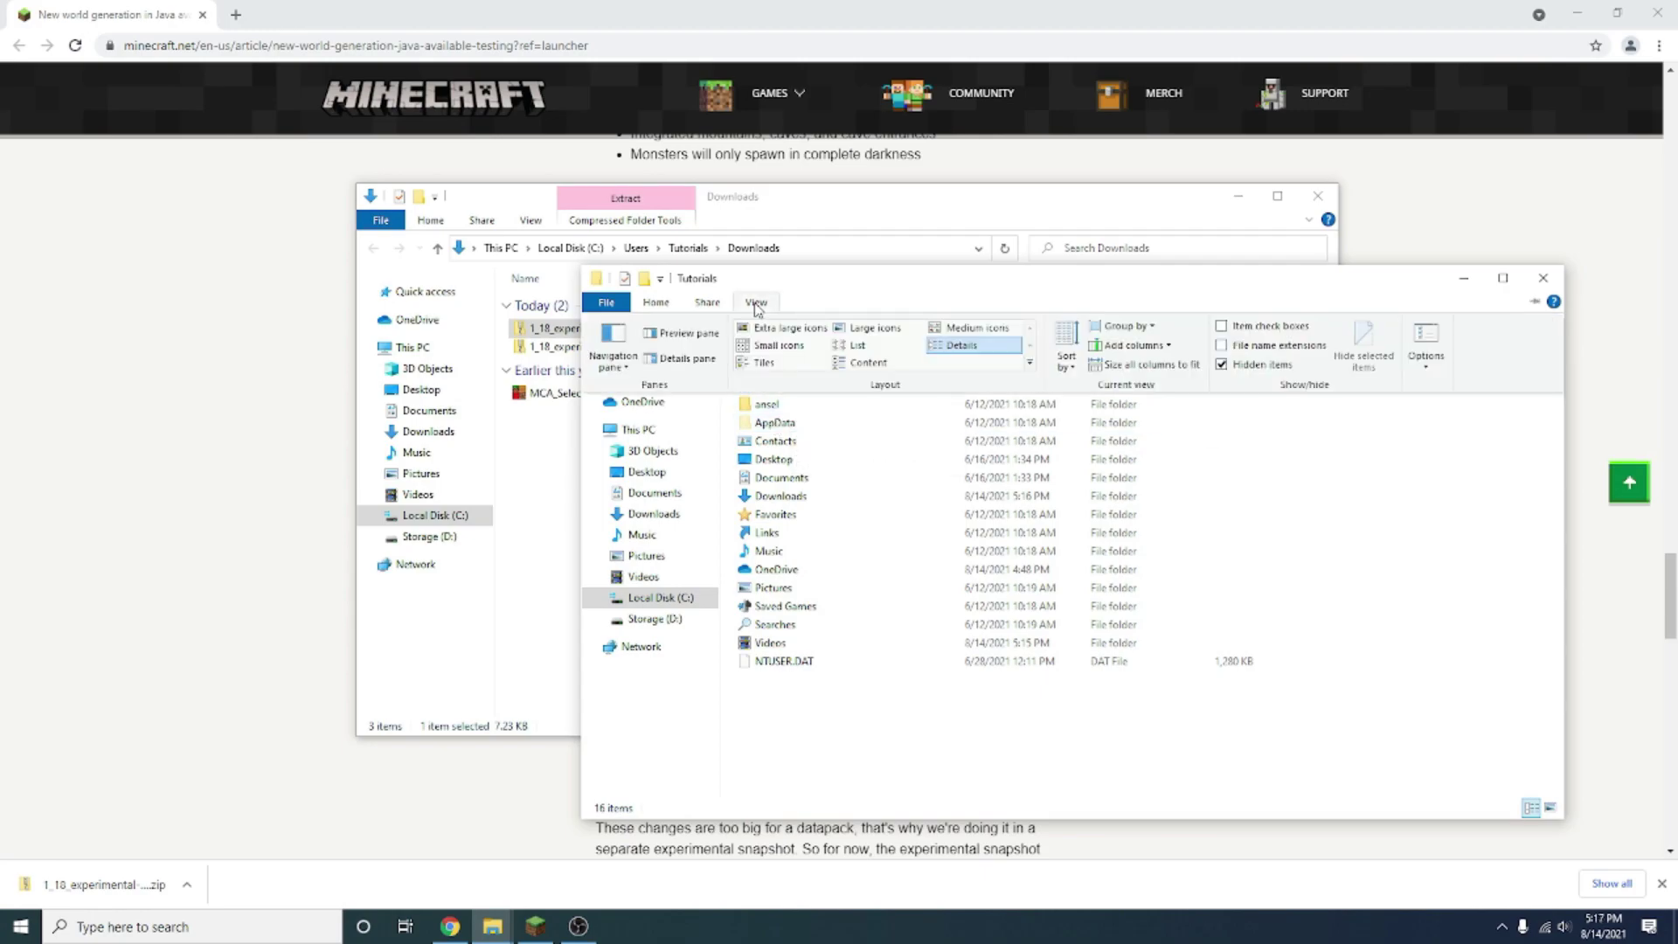
pyautogui.click(1223, 366)
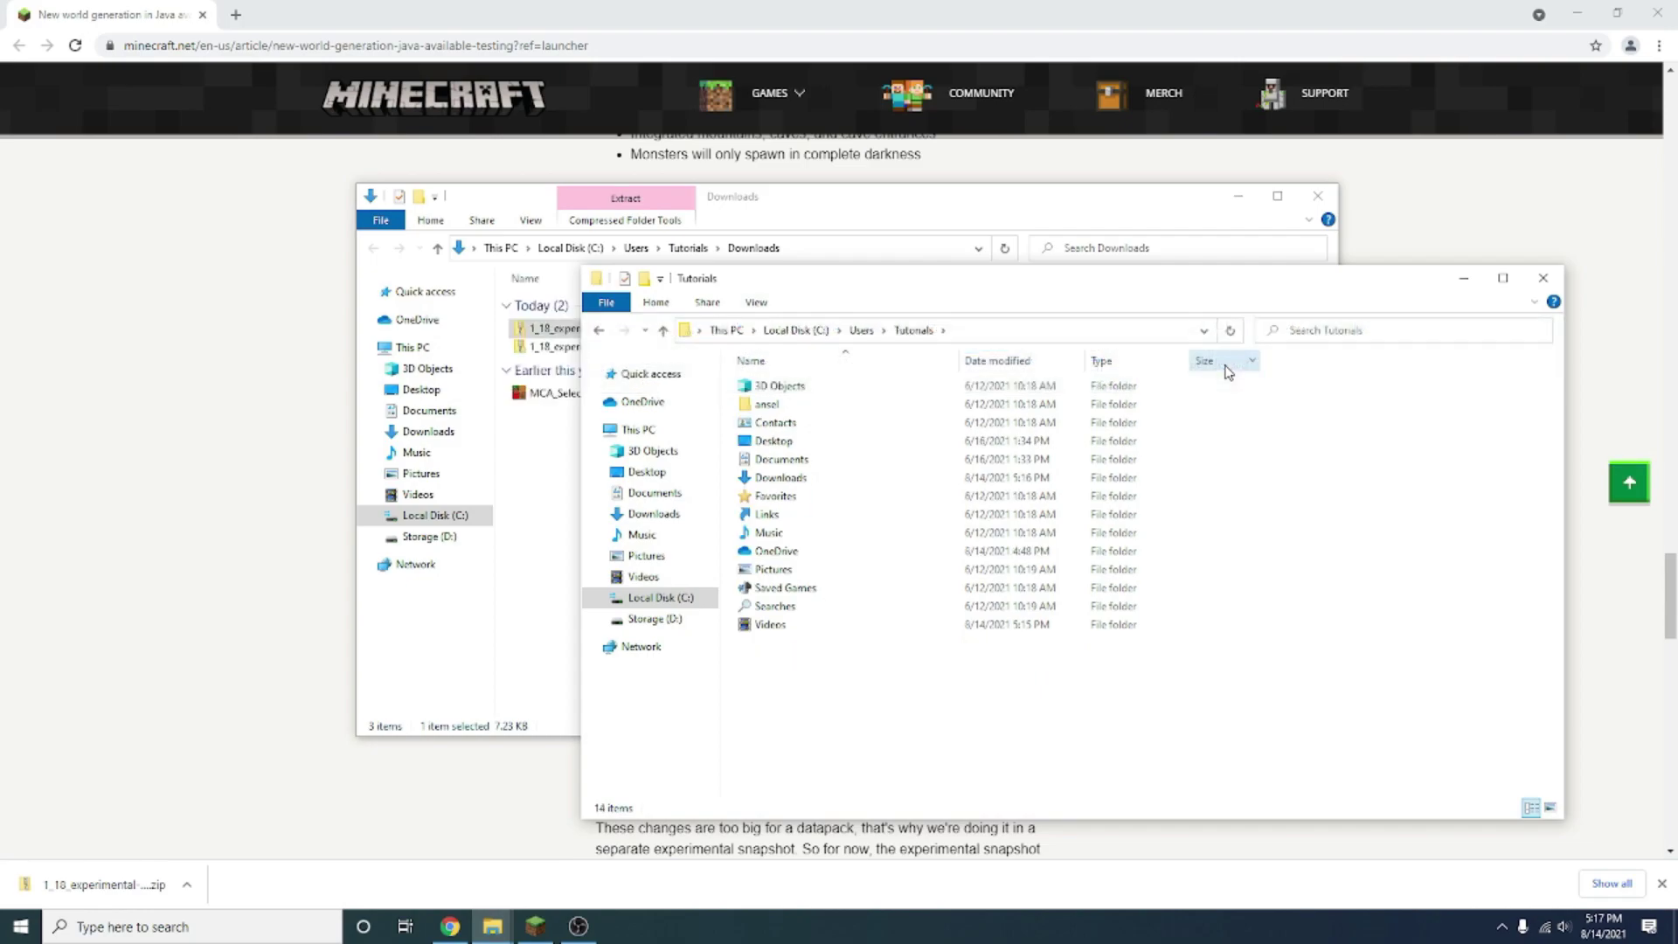
pyautogui.click(757, 303)
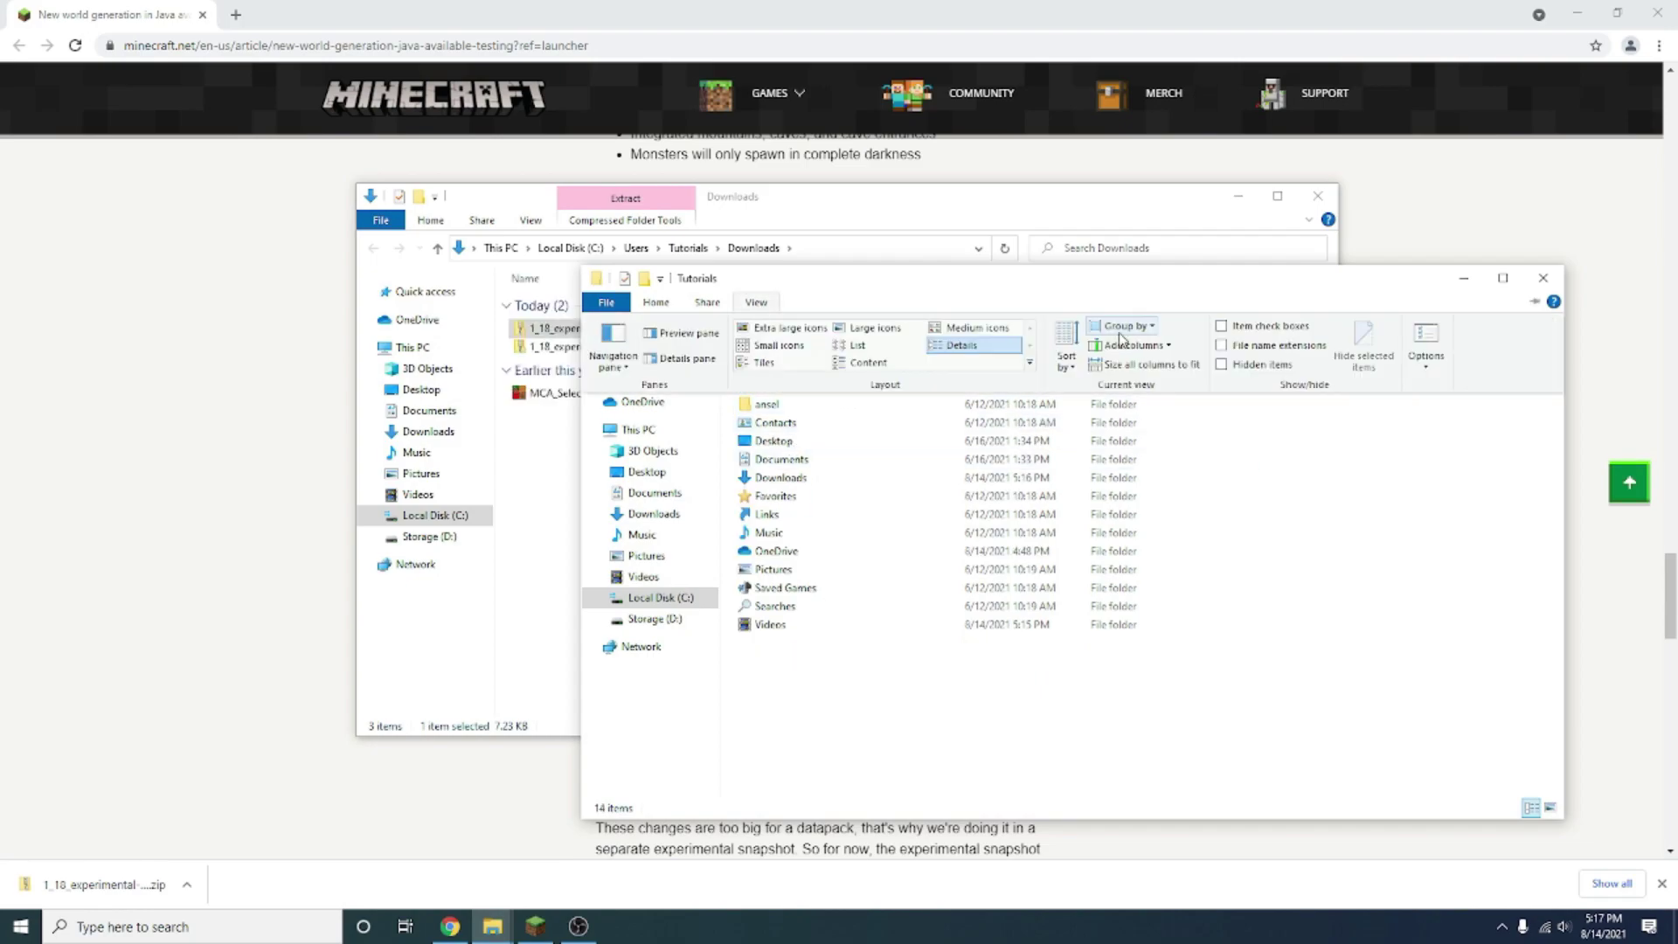
pyautogui.click(1221, 365)
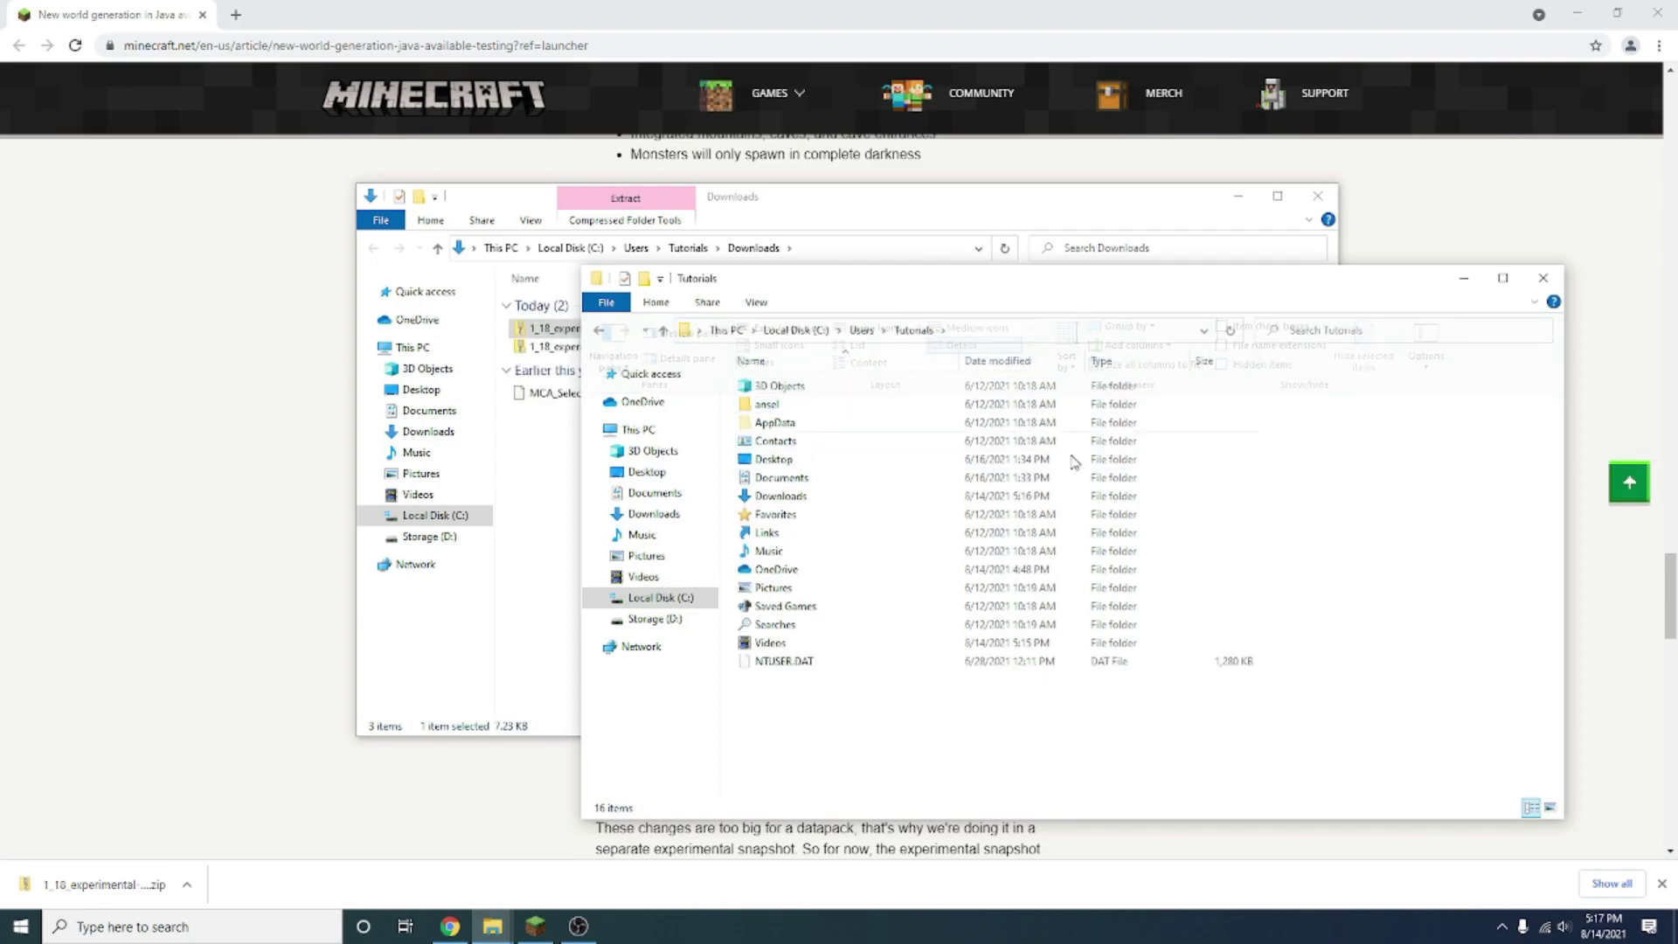
pyautogui.click(757, 303)
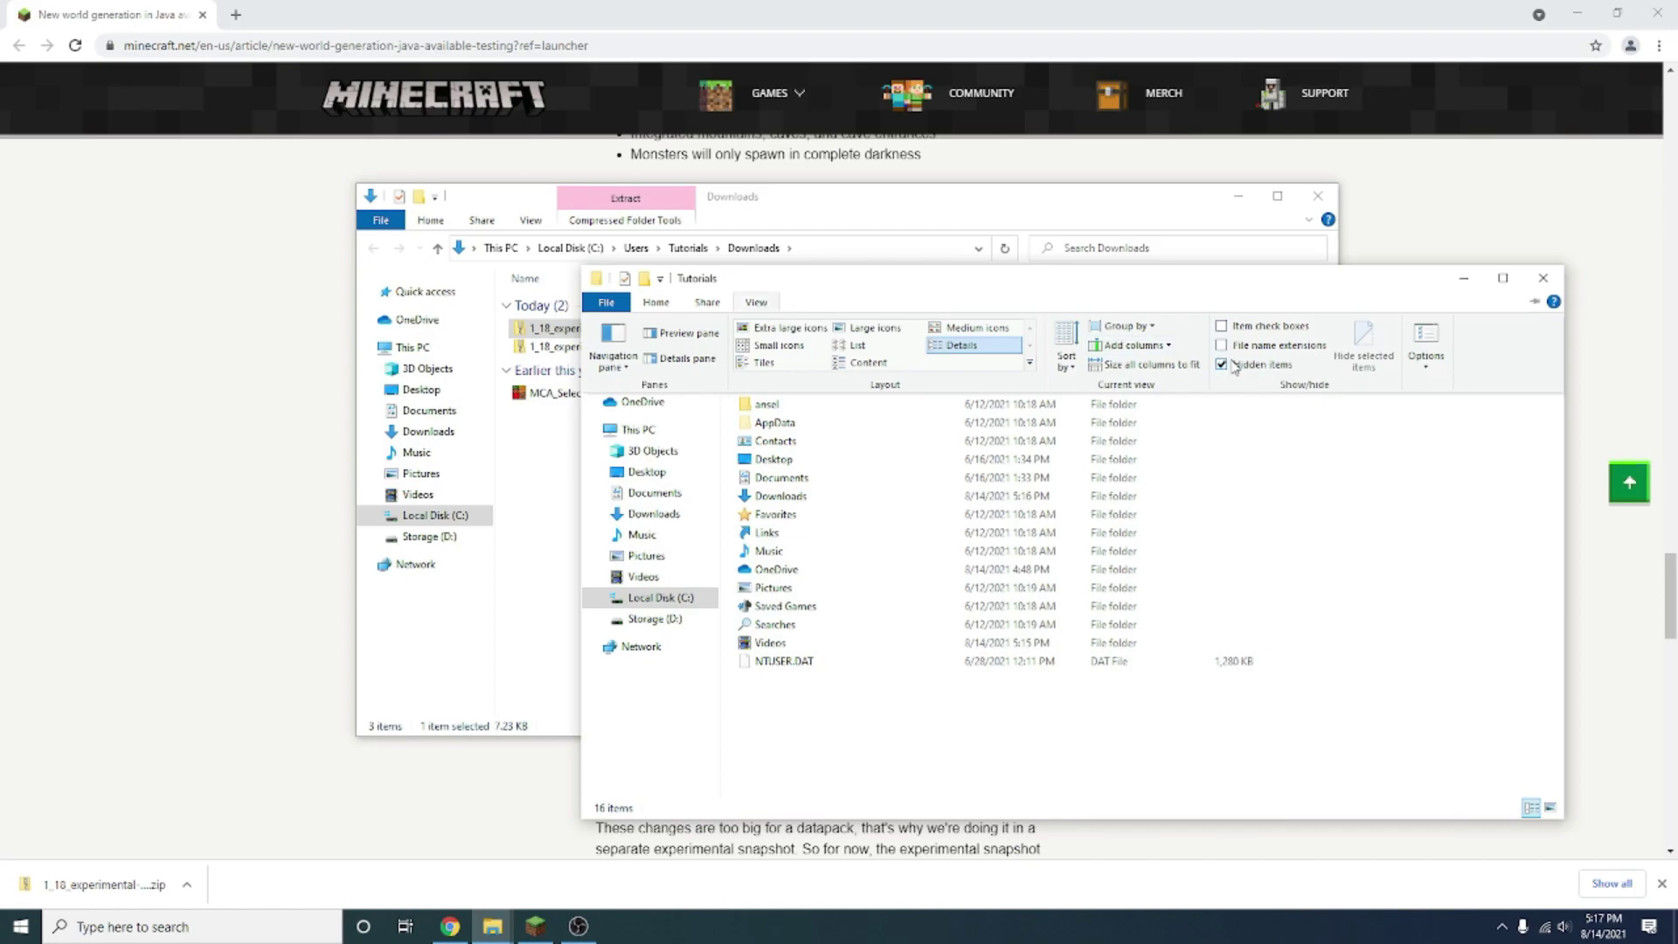
pyautogui.click(909, 730)
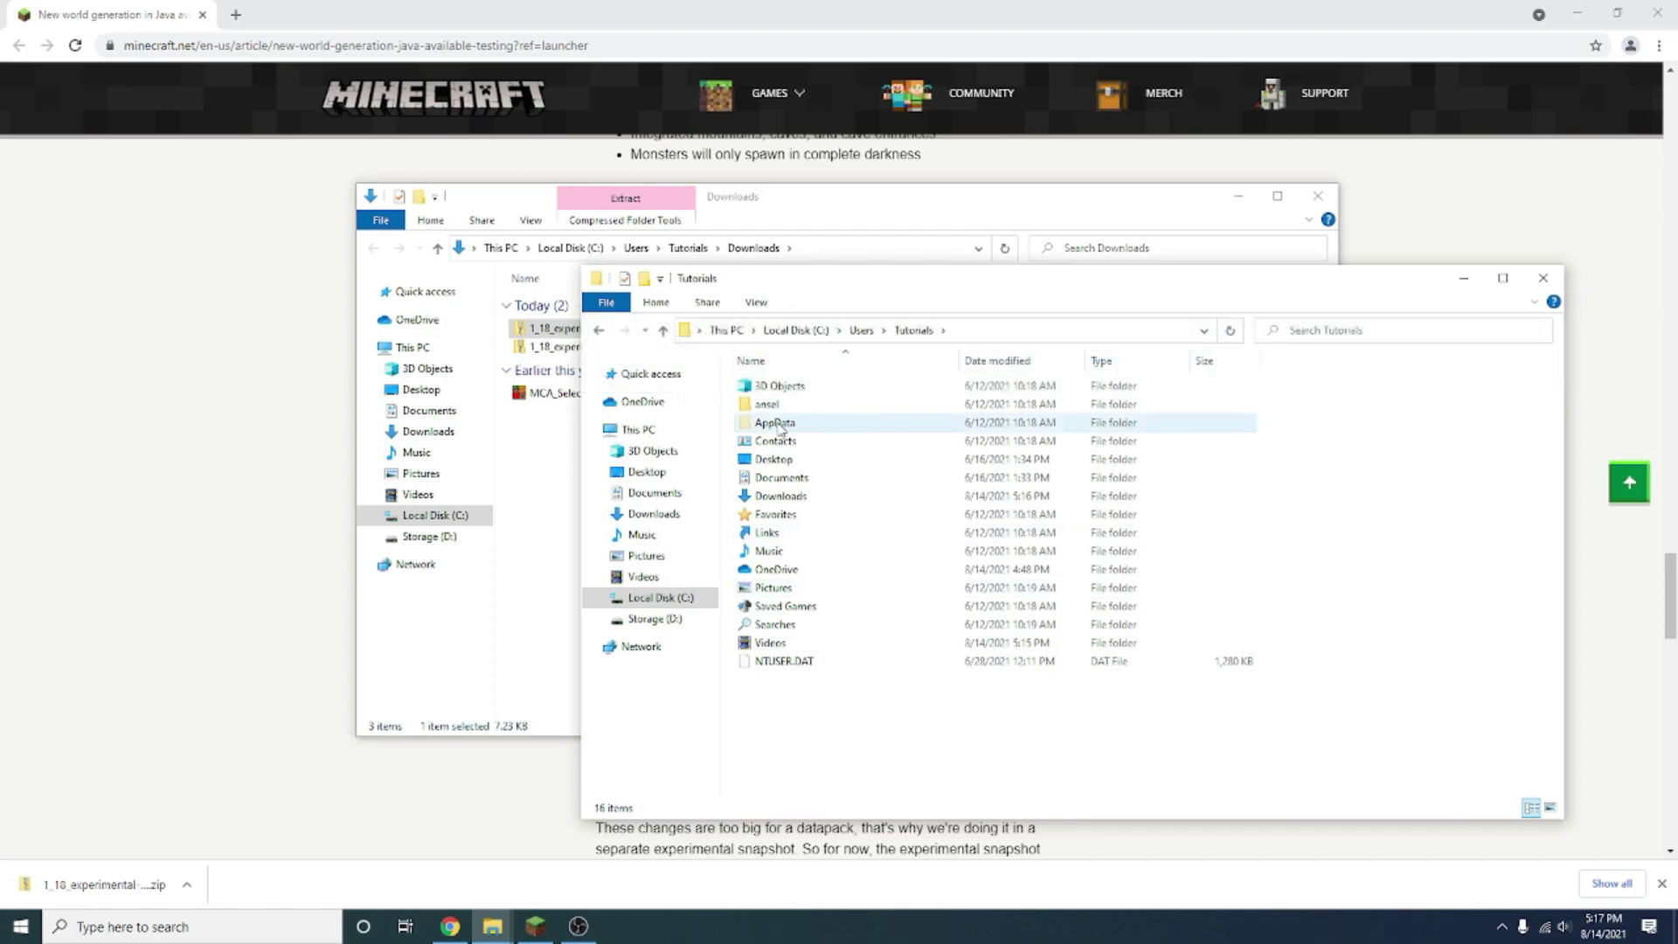
# Step: Open the versions folder inside AppData\Roaming\.minecraft
pyautogui.doubleClick(779, 425)
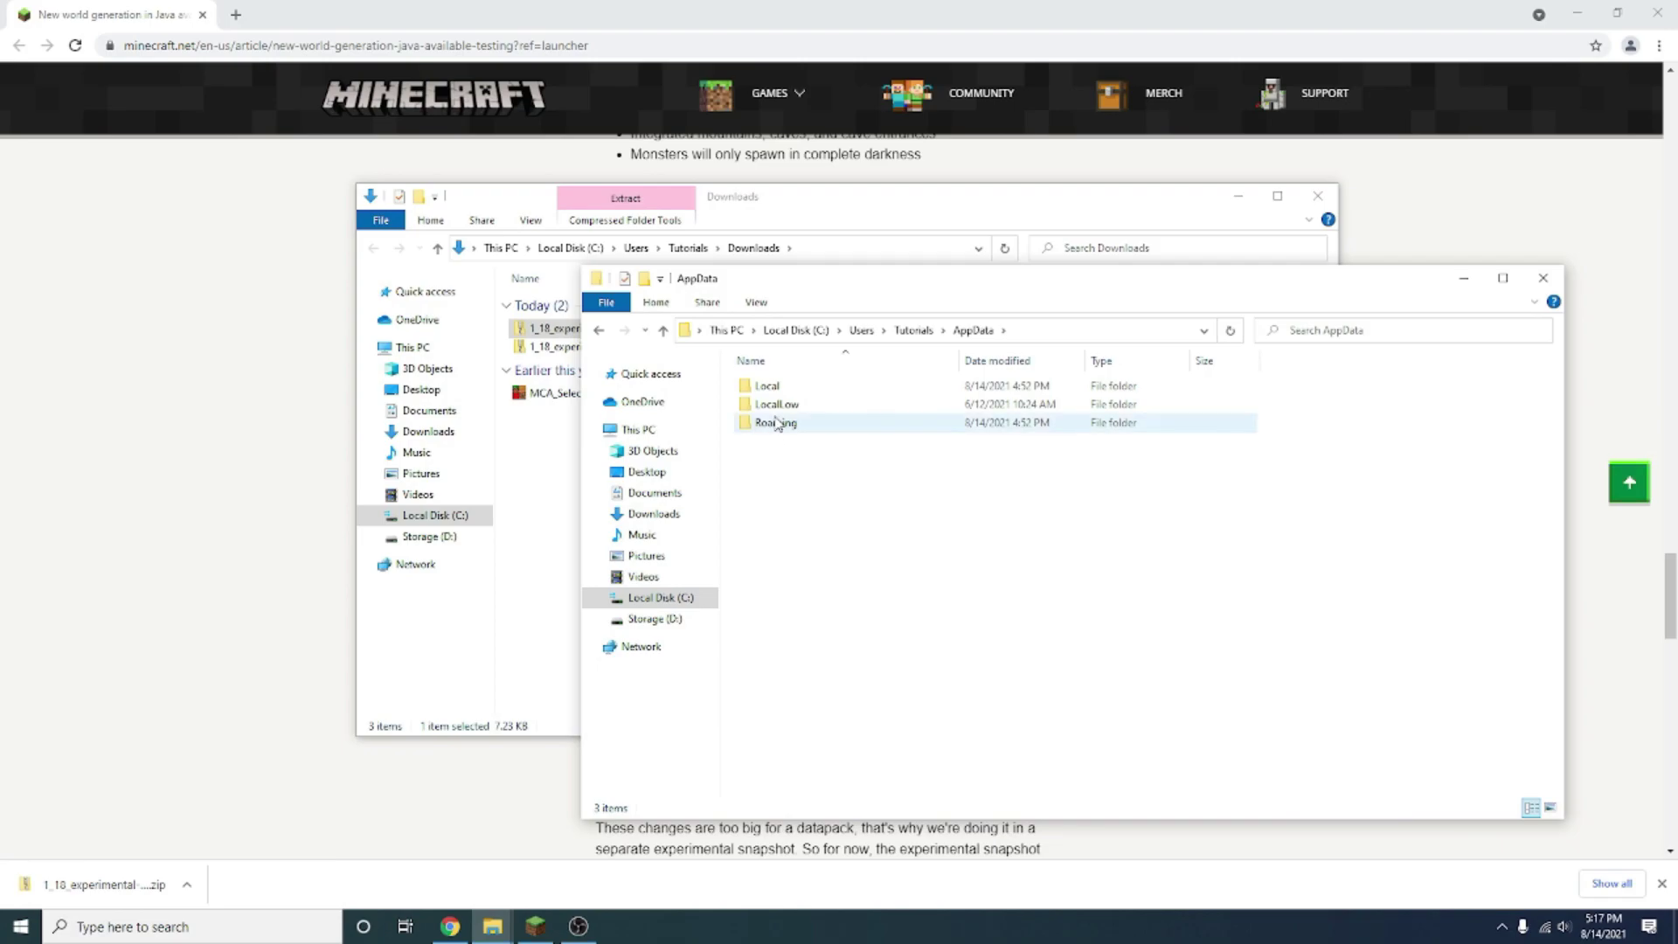
pyautogui.doubleClick(777, 423)
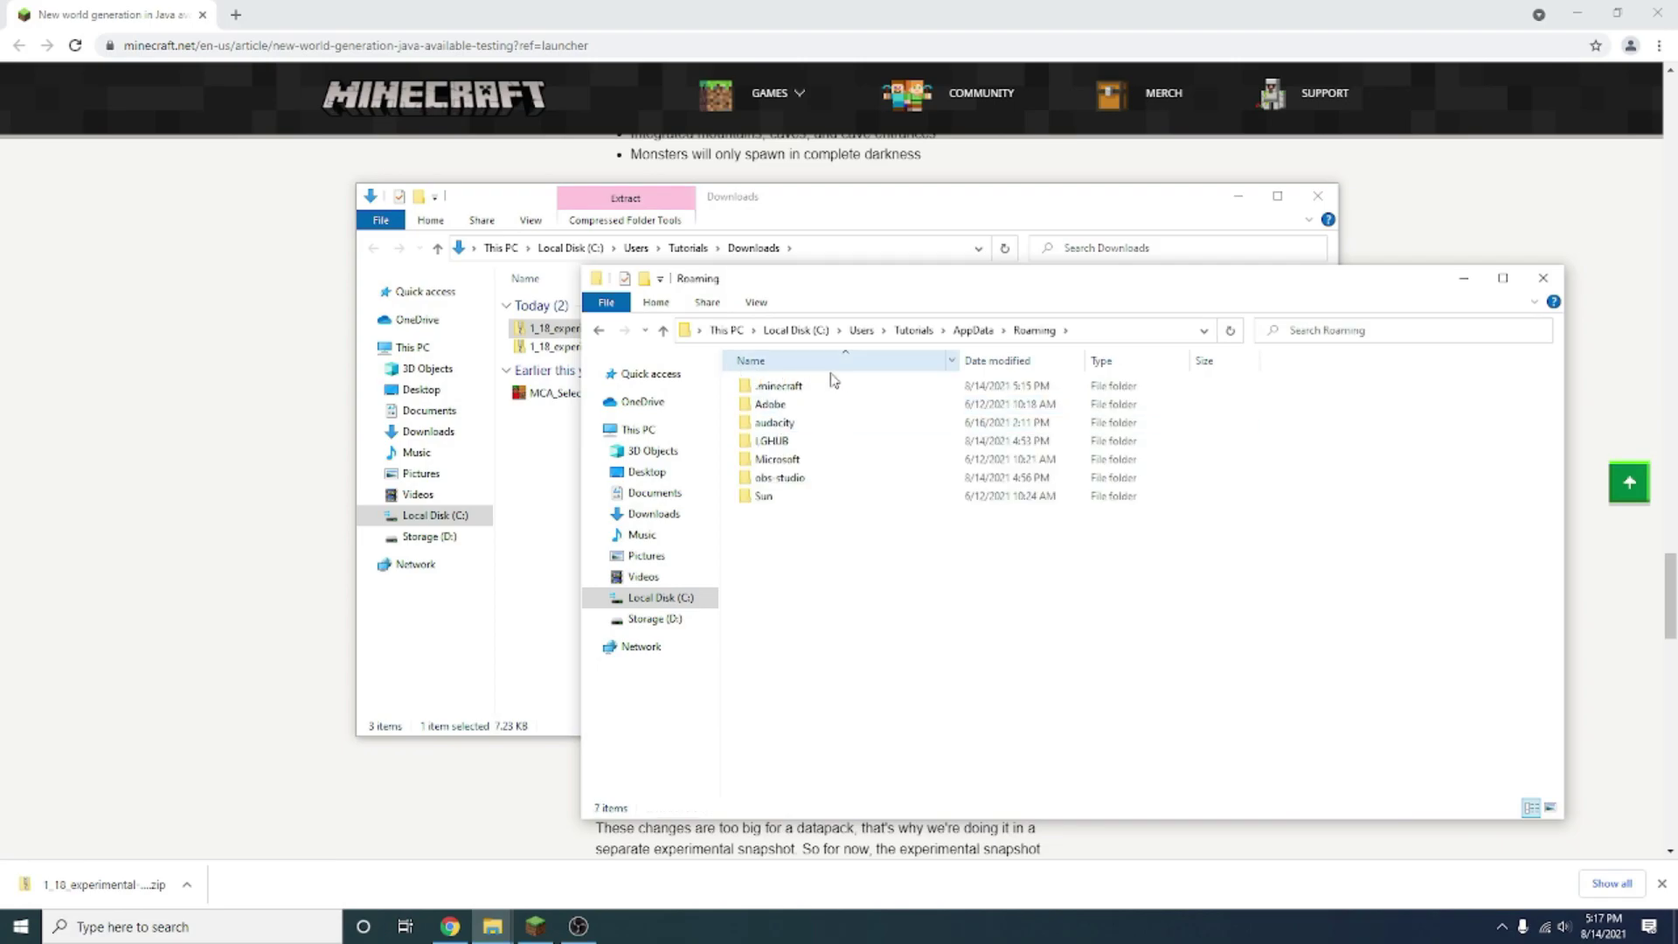
pyautogui.click(597, 332)
pyautogui.doubleClick(775, 422)
pyautogui.doubleClick(777, 386)
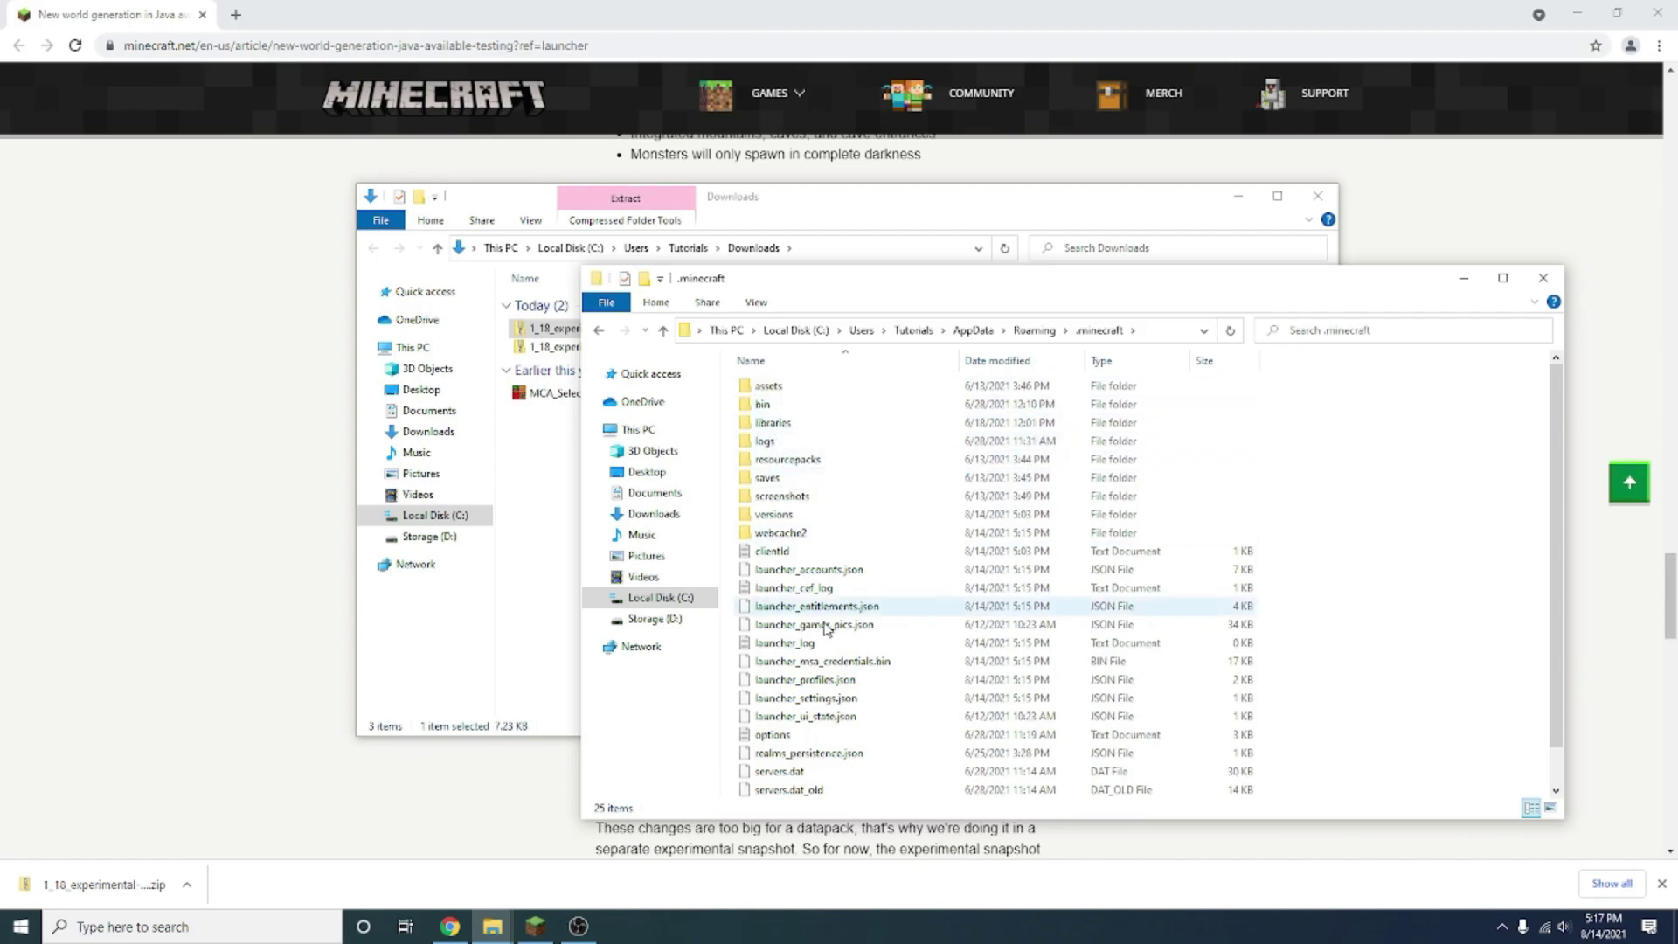
pyautogui.scroll(-1, 821, 642)
pyautogui.scroll(1, 839, 645)
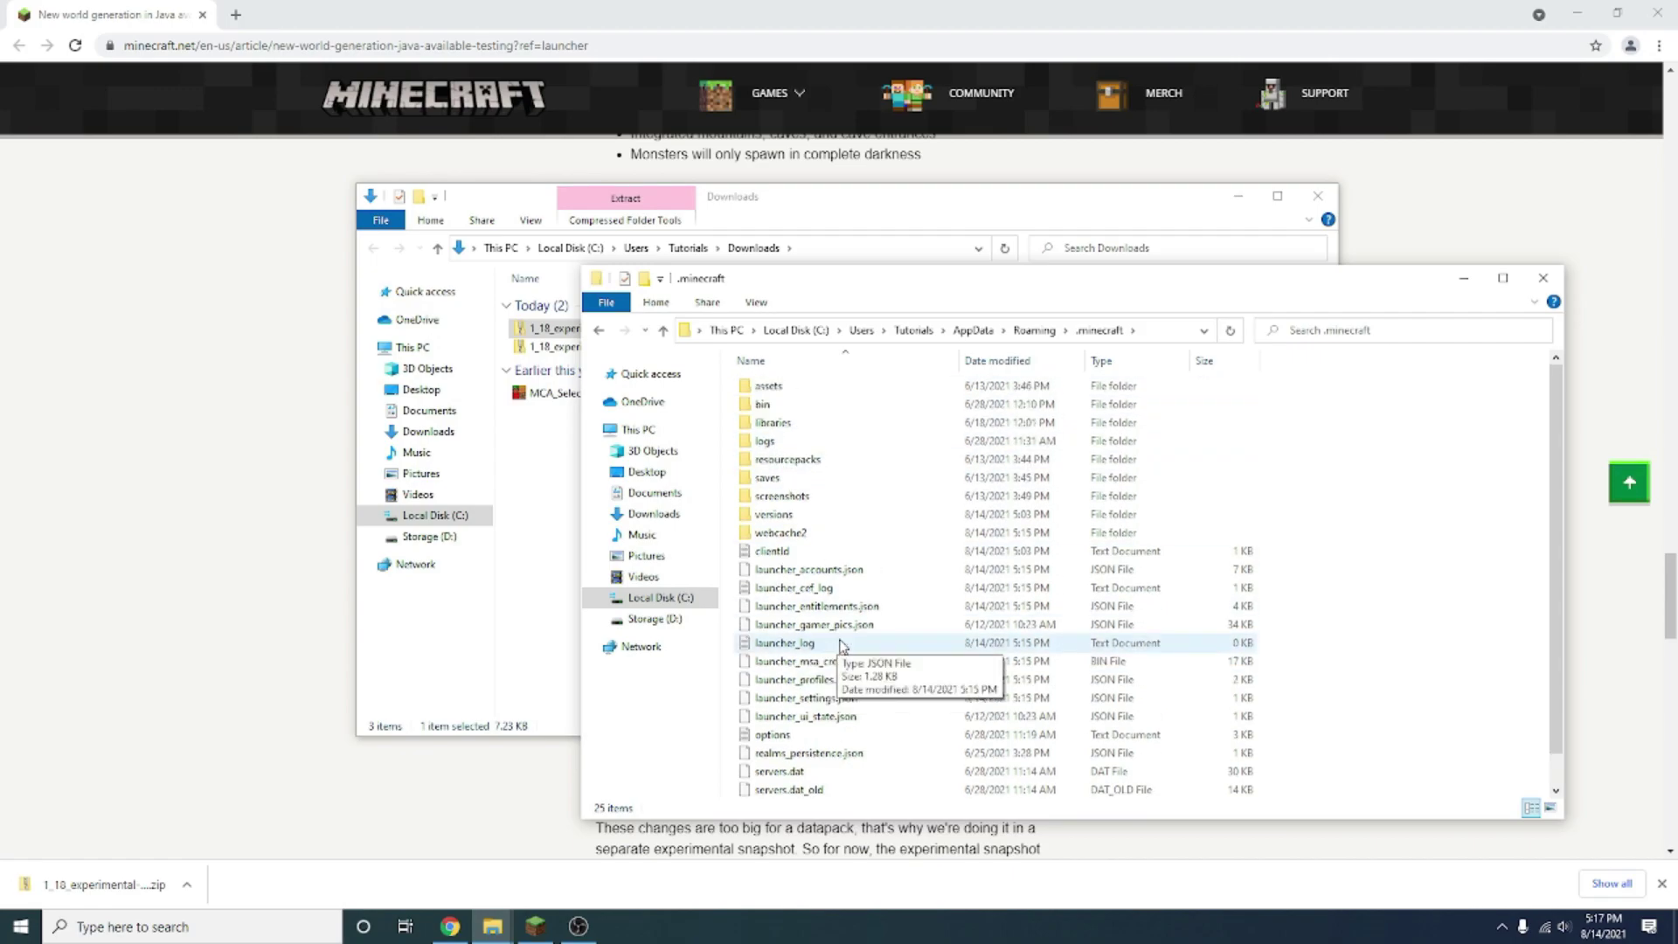
pyautogui.doubleClick(816, 516)
# Step: Open the 1_18_experimental-snapshot-3 zip in Downloads and arrange its window so the versions folder window stays accessible
pyautogui.moveTo(893, 296); pyautogui.dragTo(637, 456)
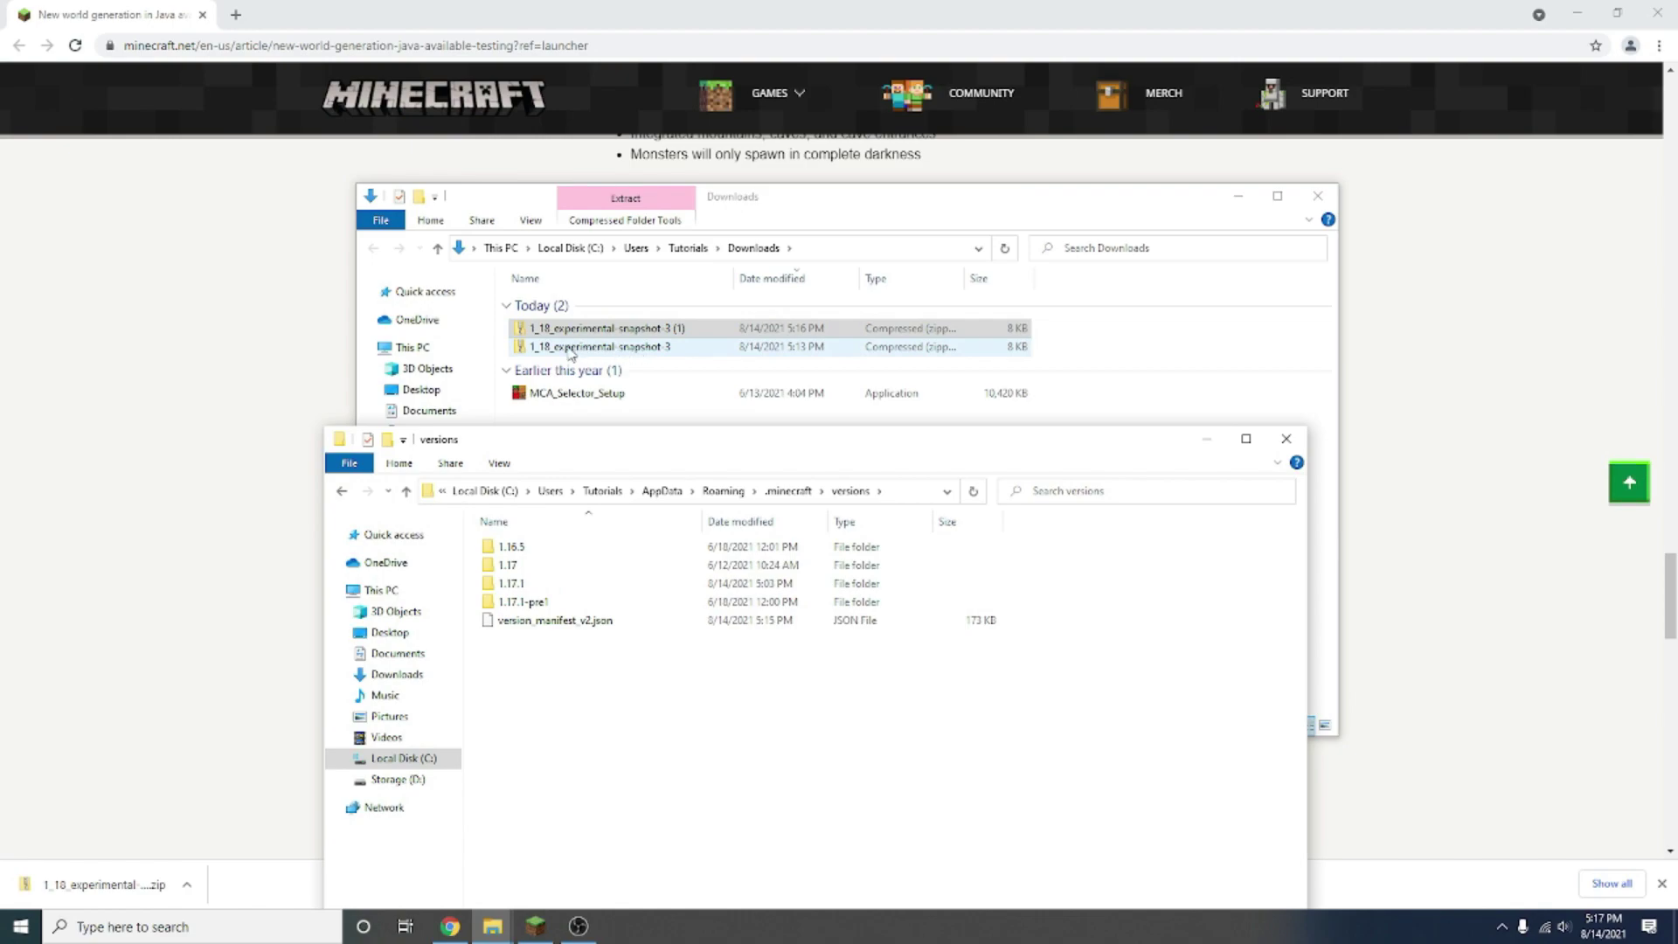
pyautogui.doubleClick(612, 348)
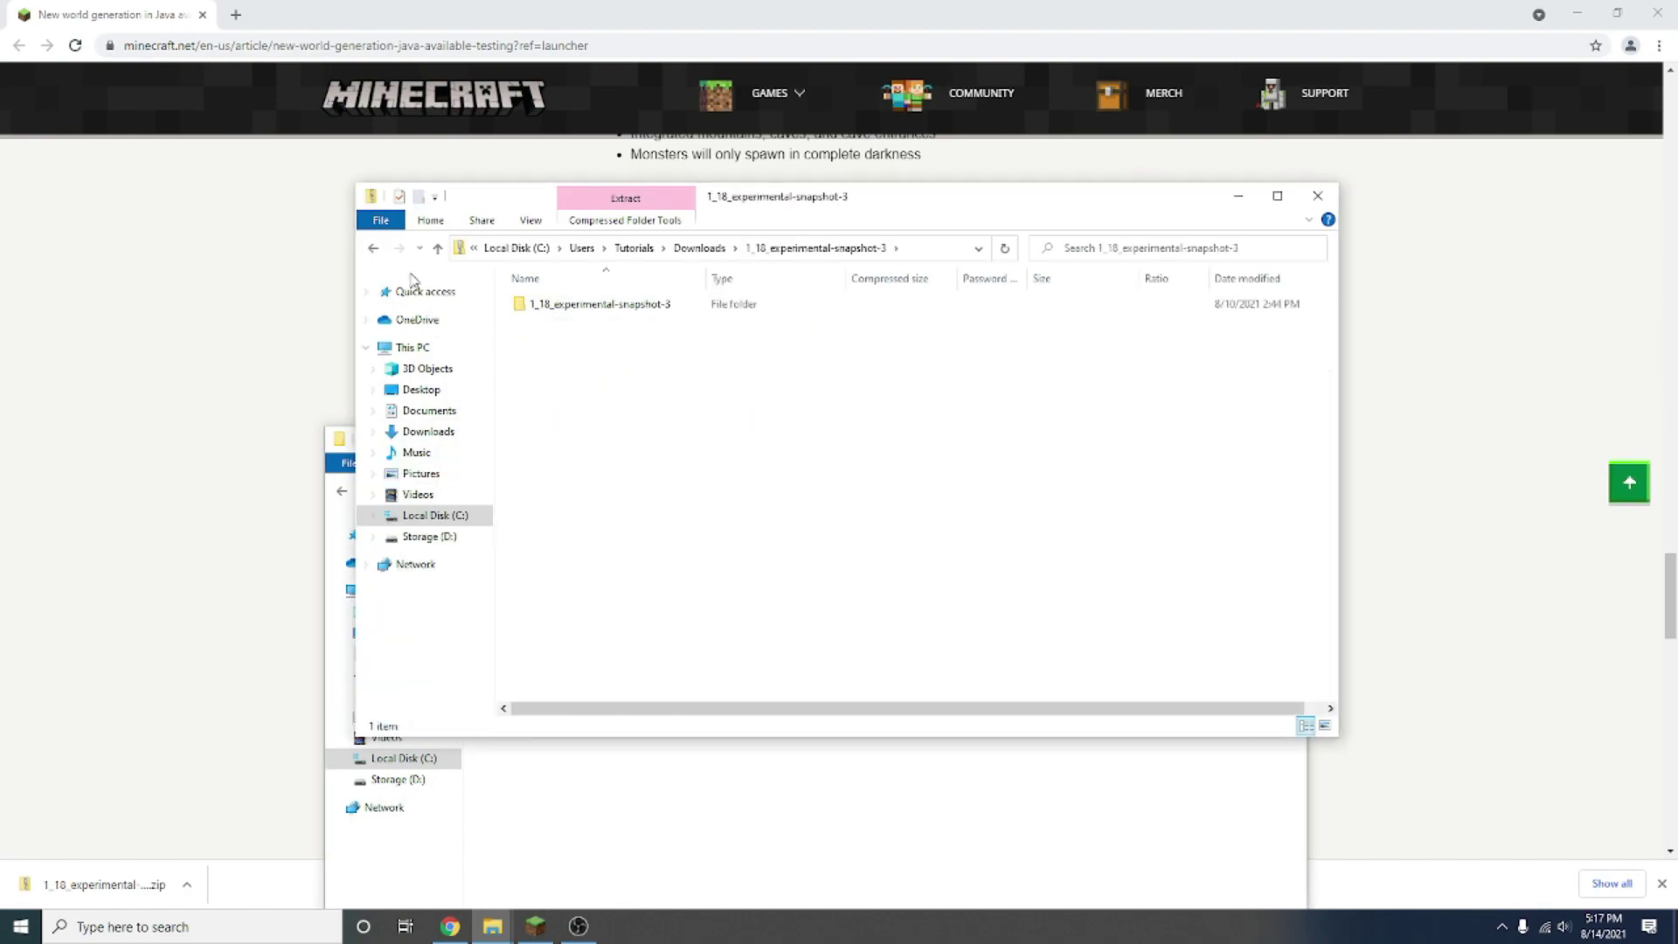
pyautogui.moveTo(777, 216); pyautogui.dragTo(1232, 220)
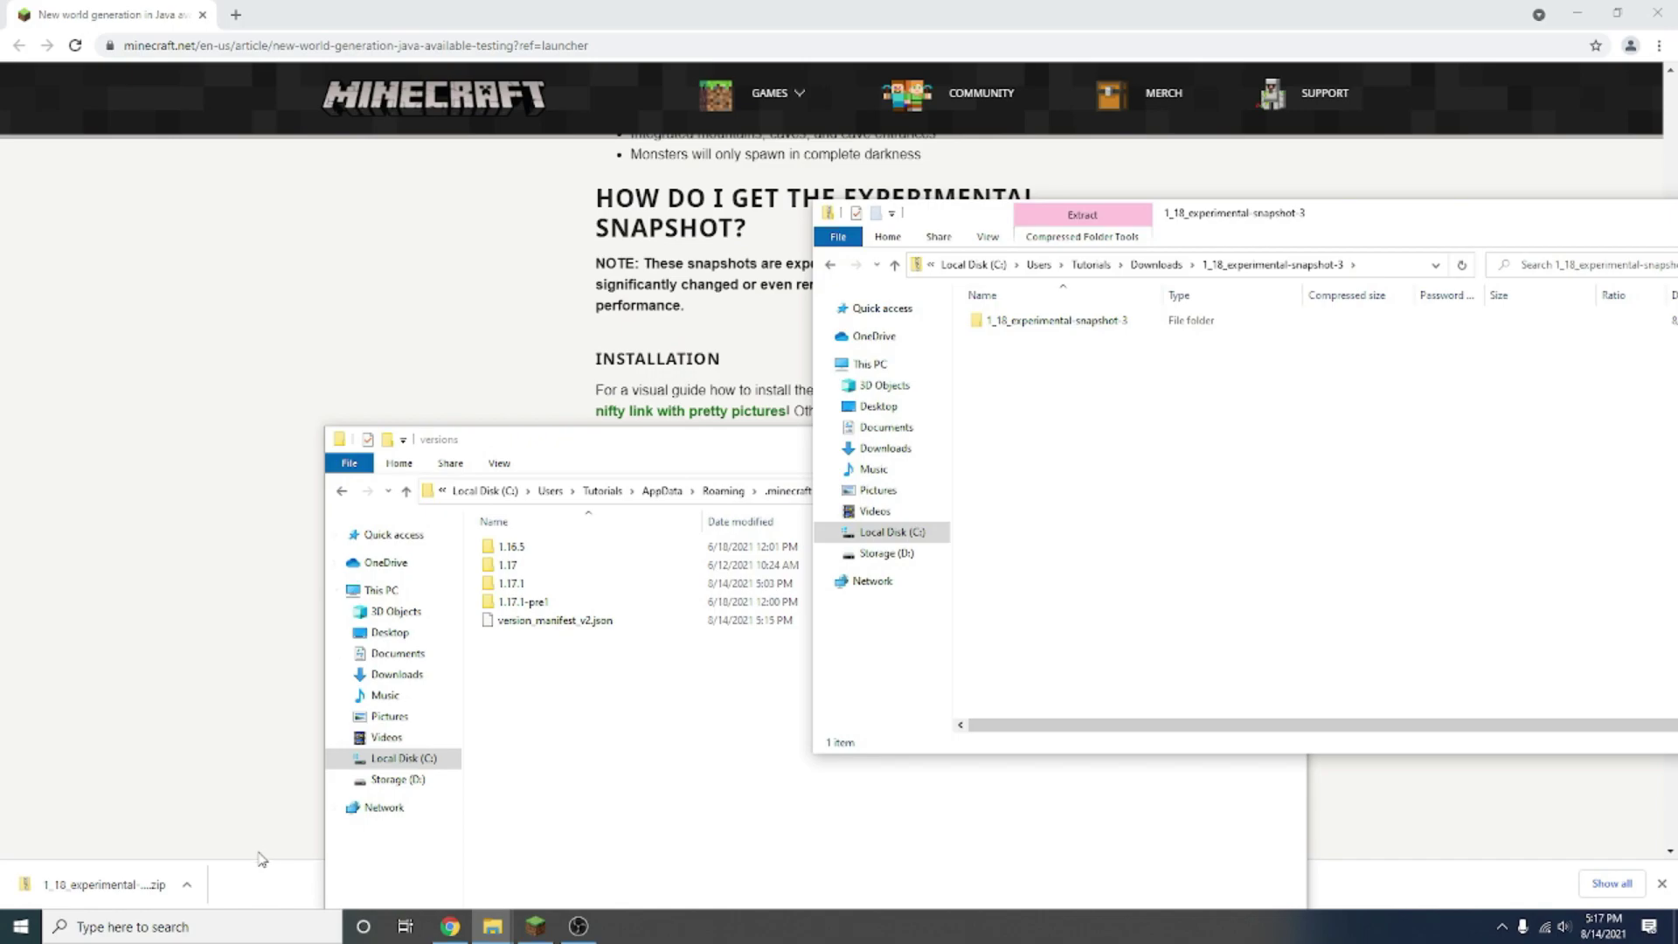
# Step: Reopen the 1_18_experimental-snapshot-3 zip from Downloads and bring the versions folder window back up beside it
pyautogui.click(187, 883)
pyautogui.click(223, 822)
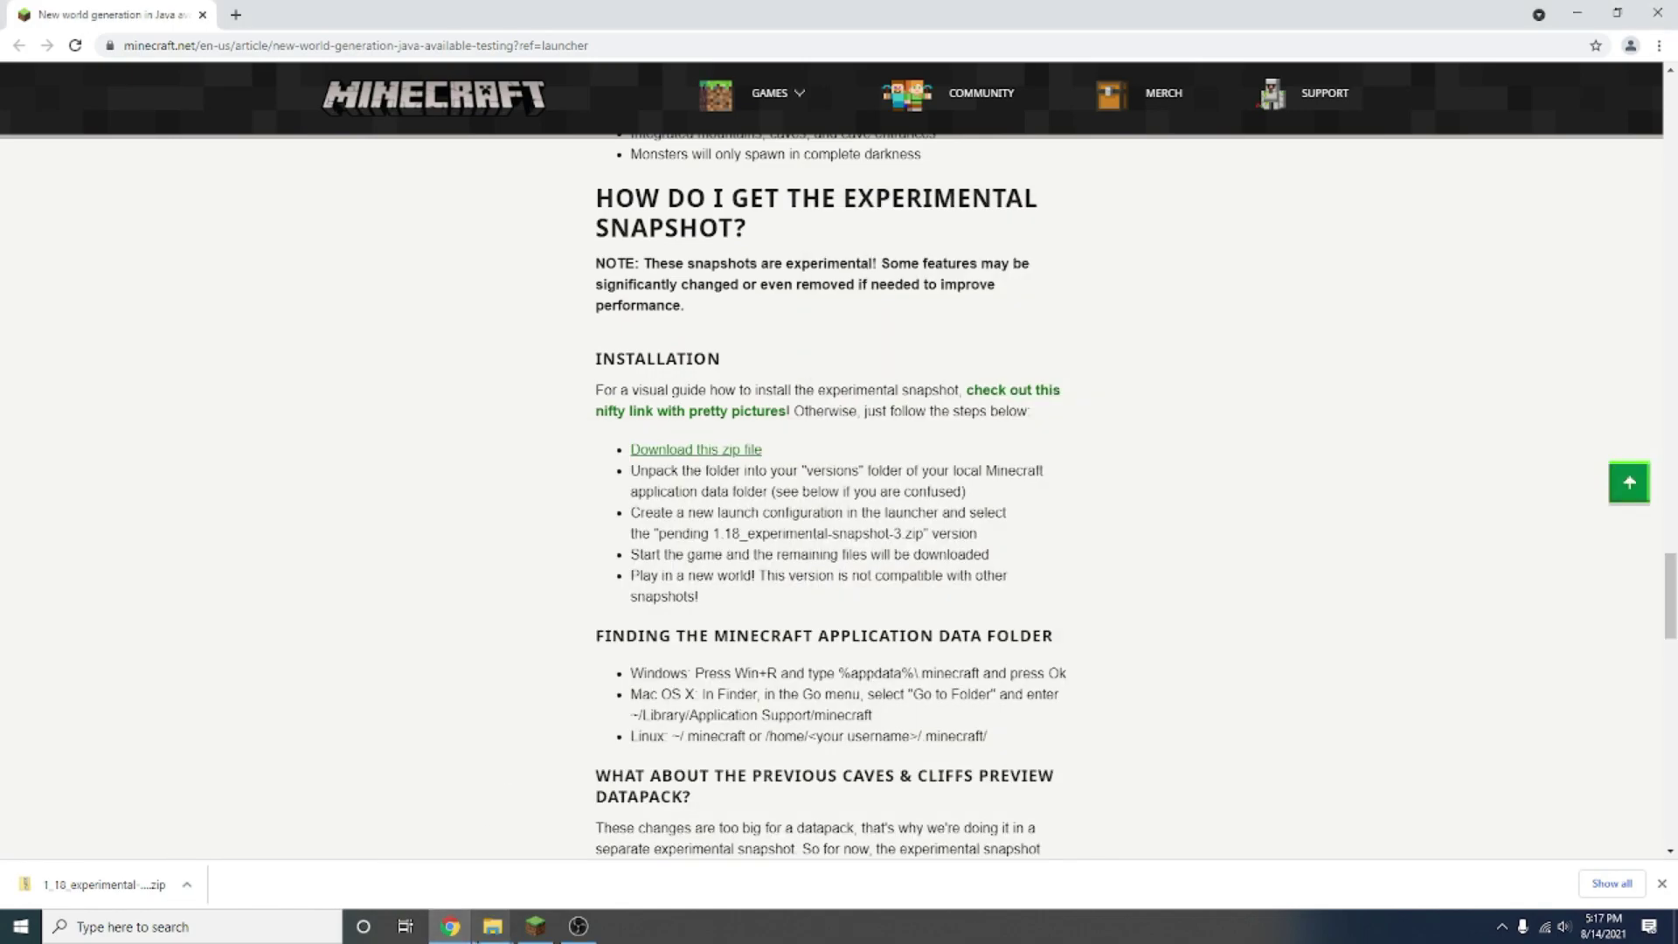
pyautogui.moveTo(493, 926)
pyautogui.click(323, 777)
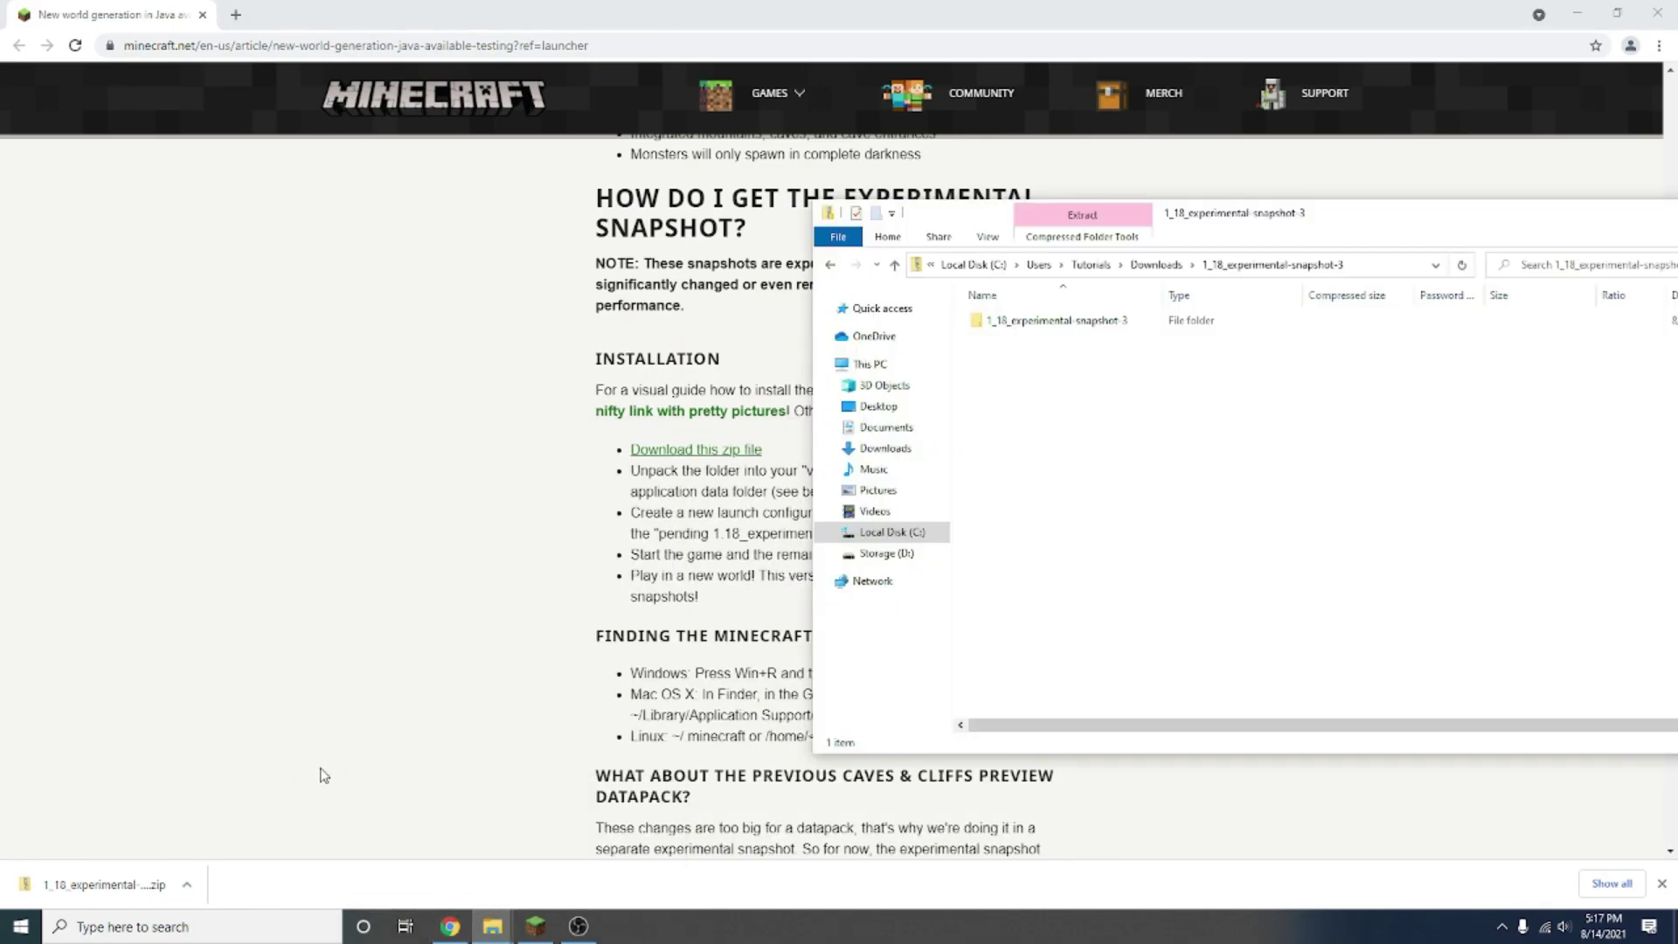
pyautogui.click(885, 448)
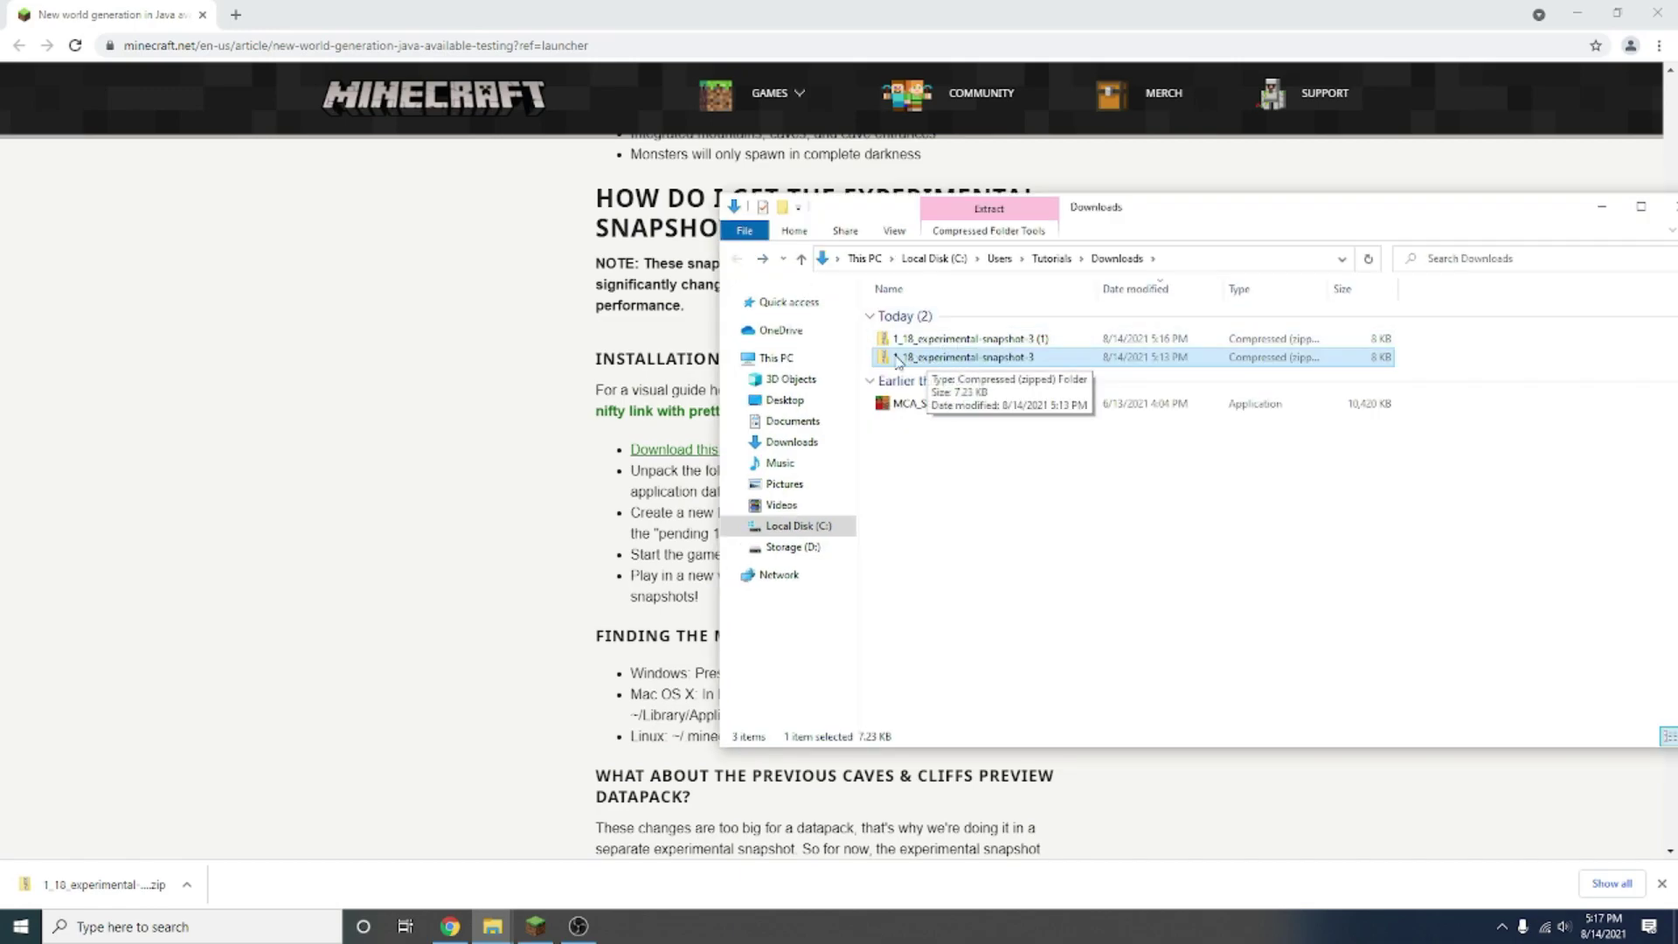
pyautogui.doubleClick(898, 360)
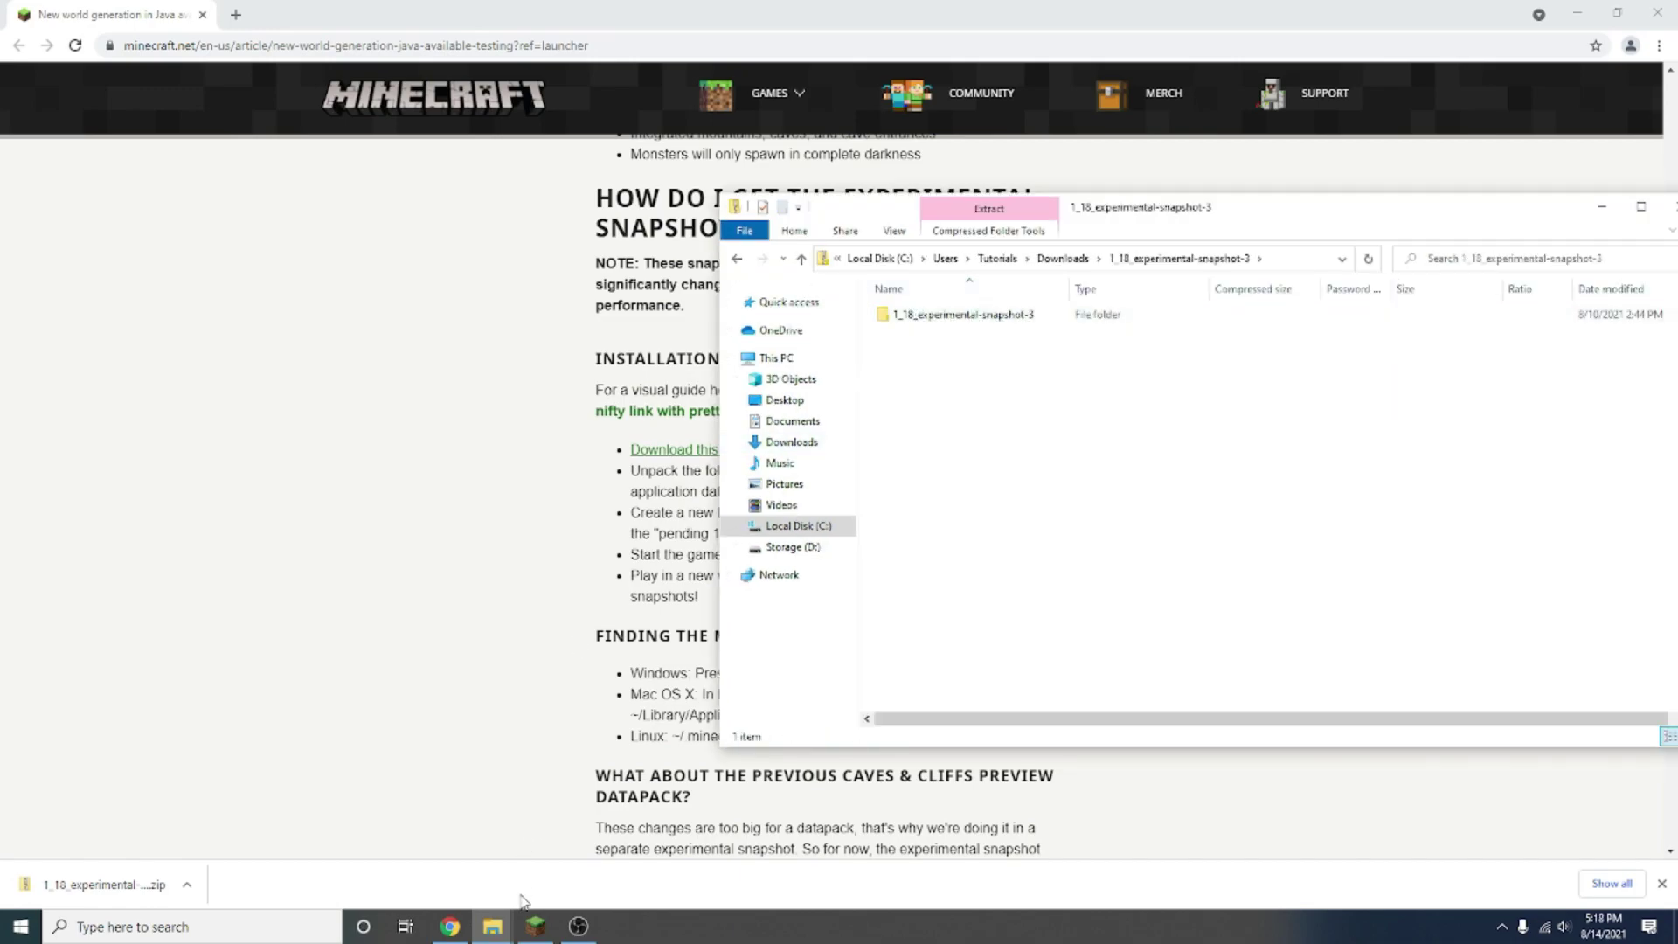
pyautogui.click(494, 928)
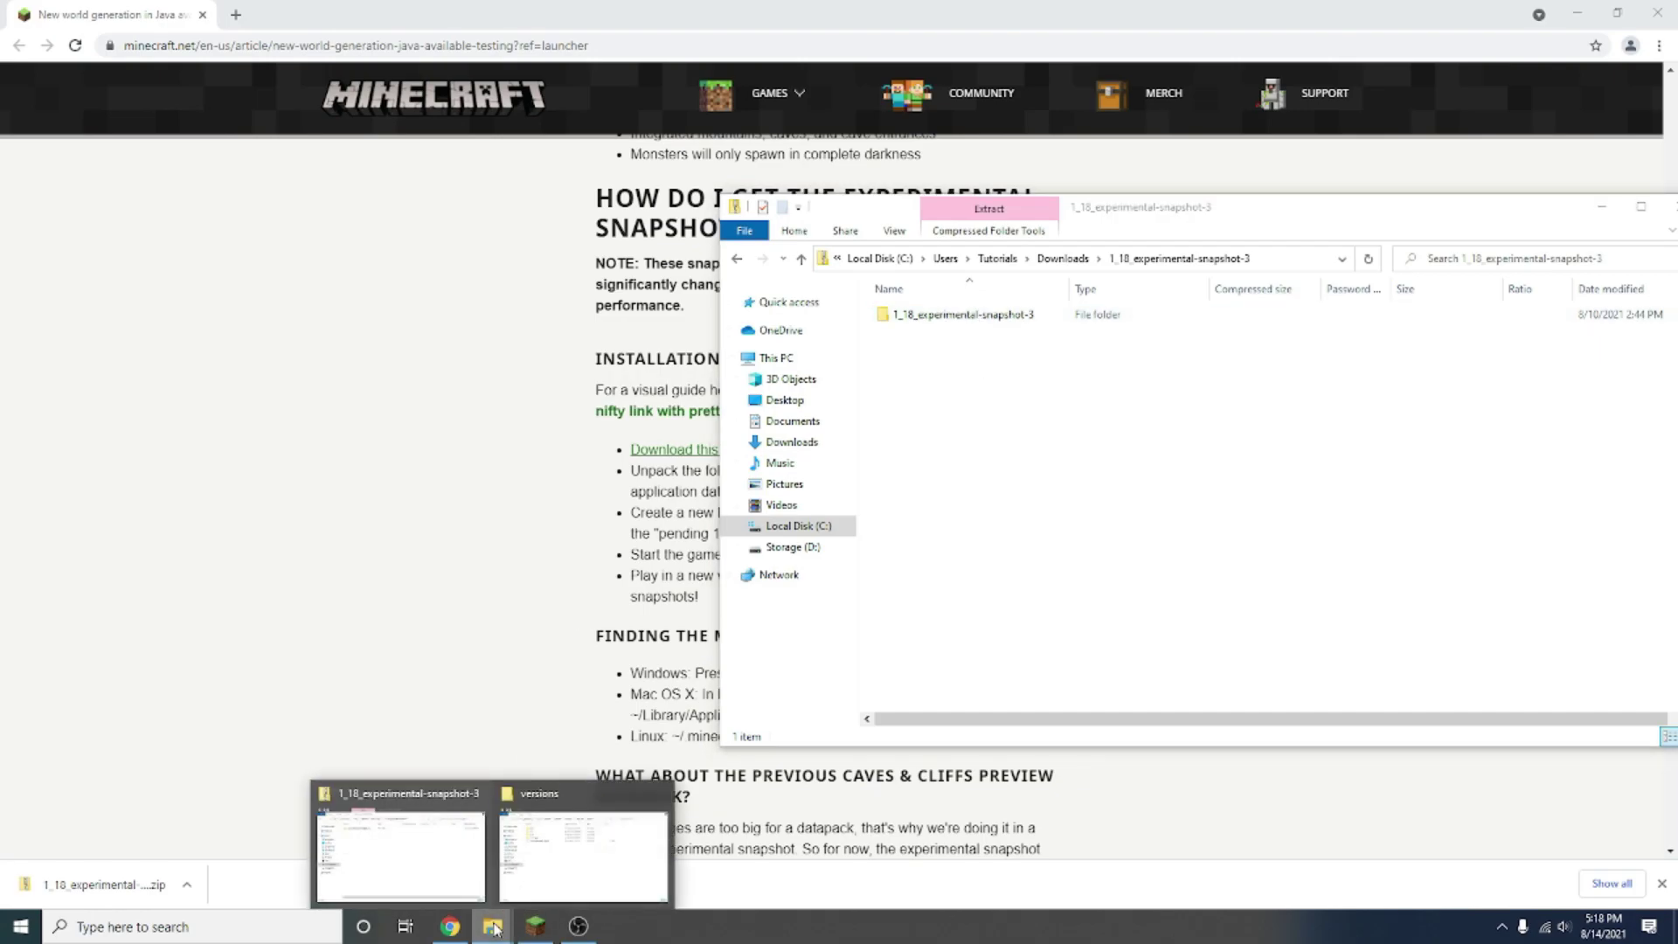
pyautogui.click(543, 825)
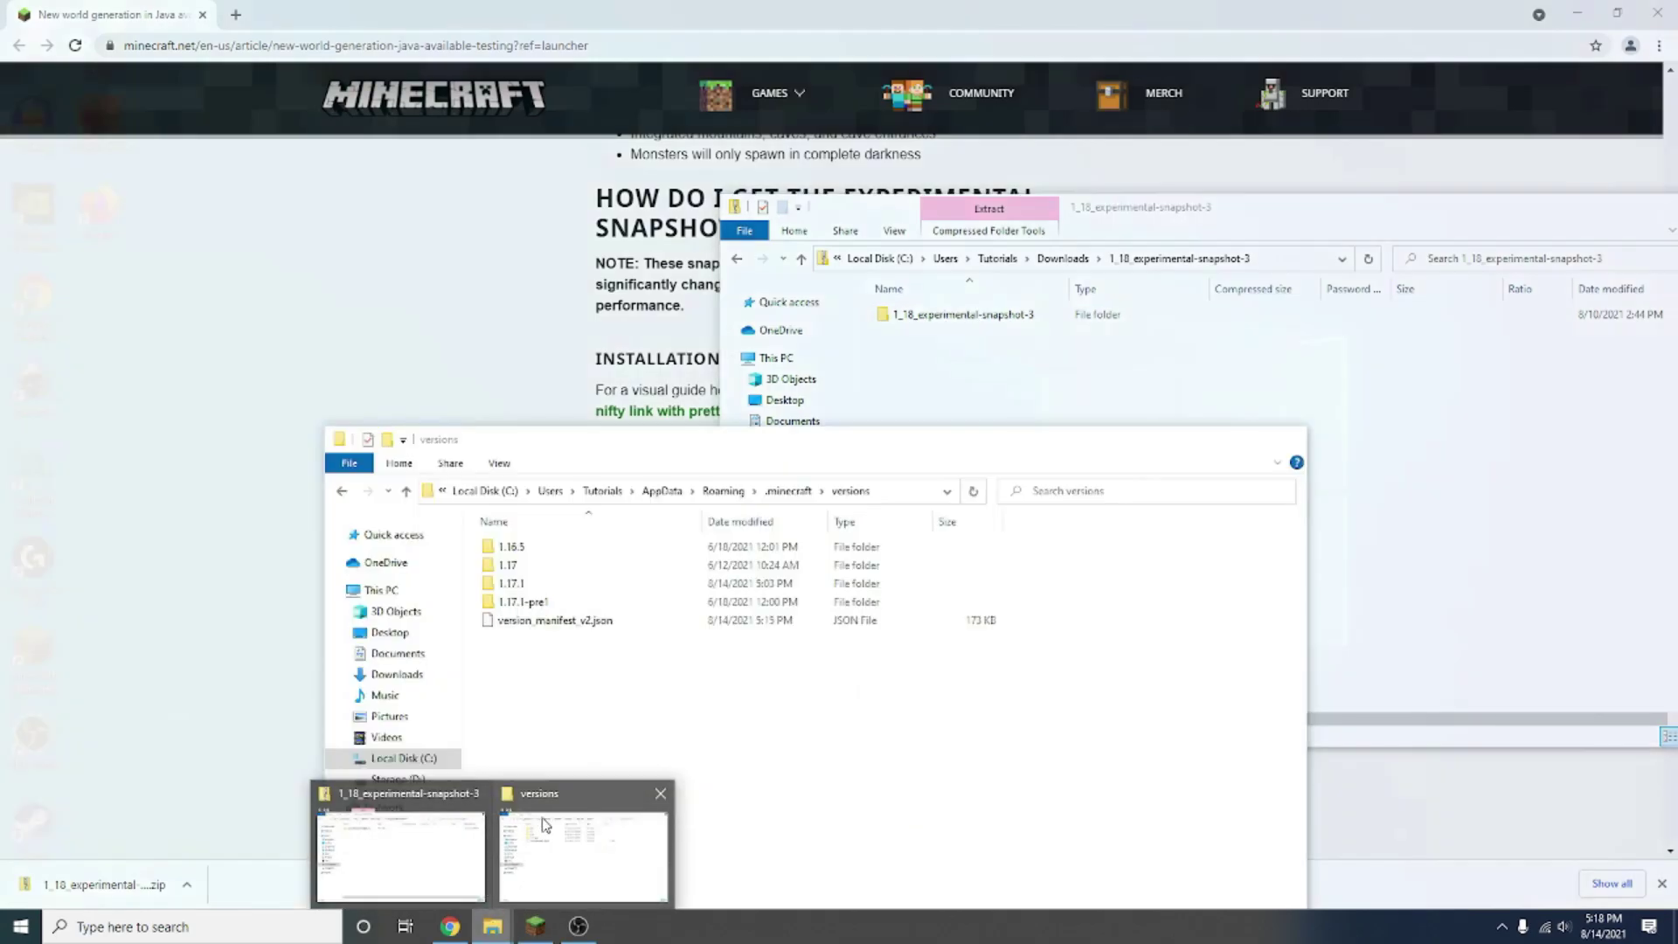
# Step: Copy the 1_18_experimental-snapshot-3 folder from the opened zip into the versions folder
pyautogui.moveTo(879, 441); pyautogui.dragTo(772, 389)
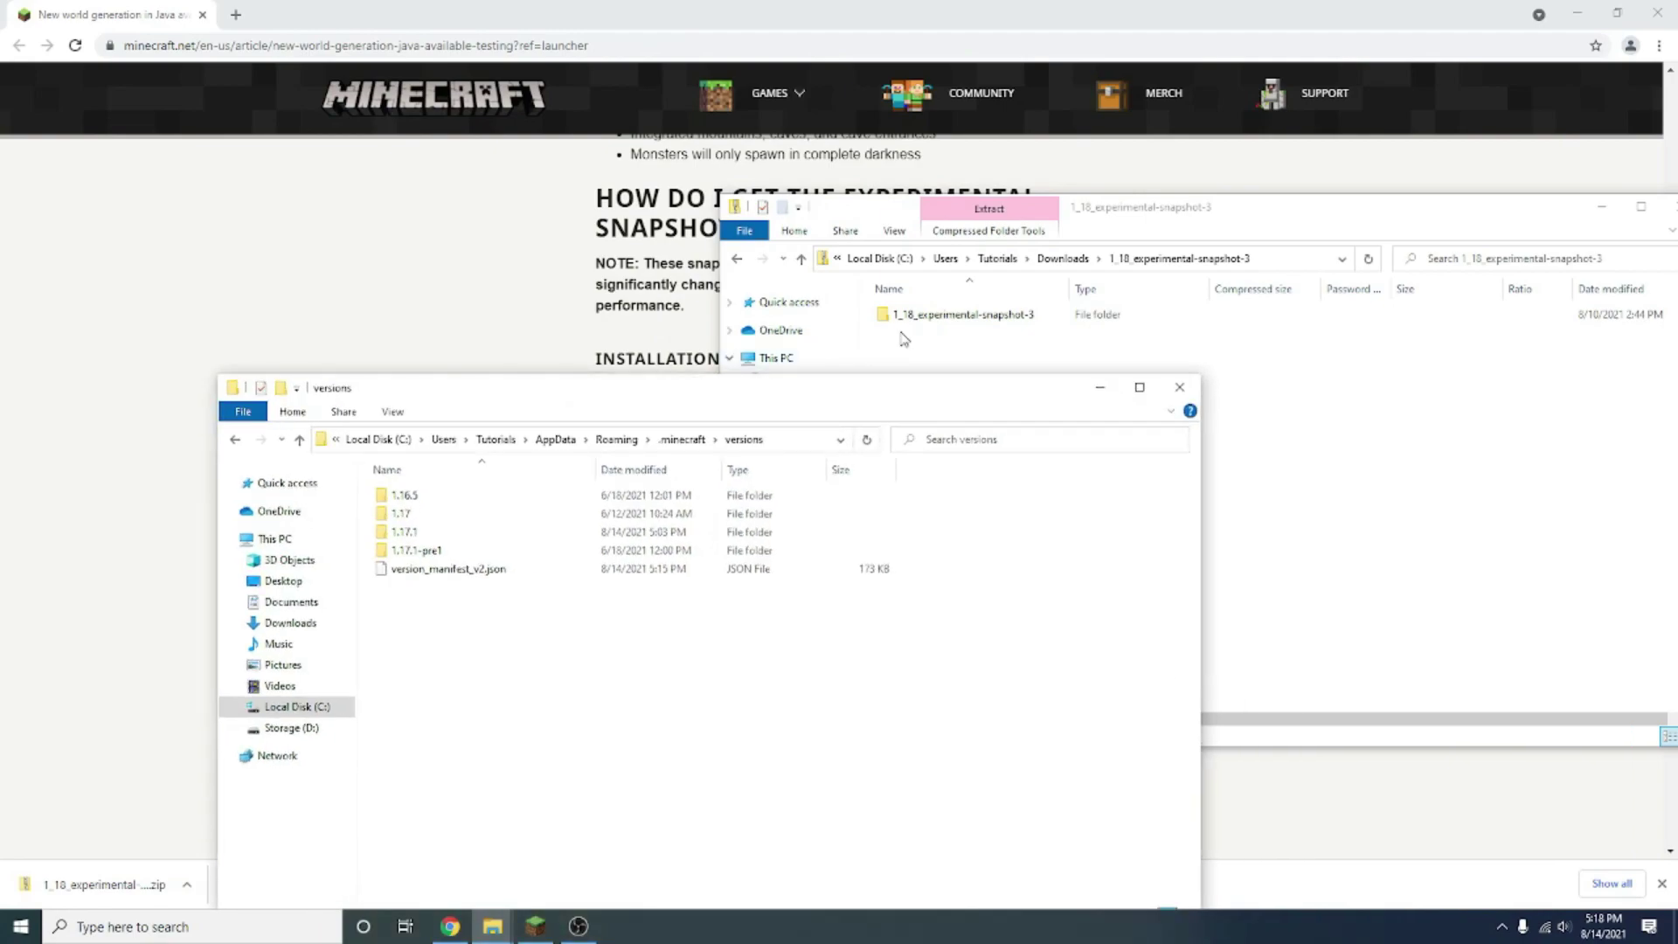
pyautogui.click(944, 317)
pyautogui.moveTo(944, 317); pyautogui.dragTo(539, 711)
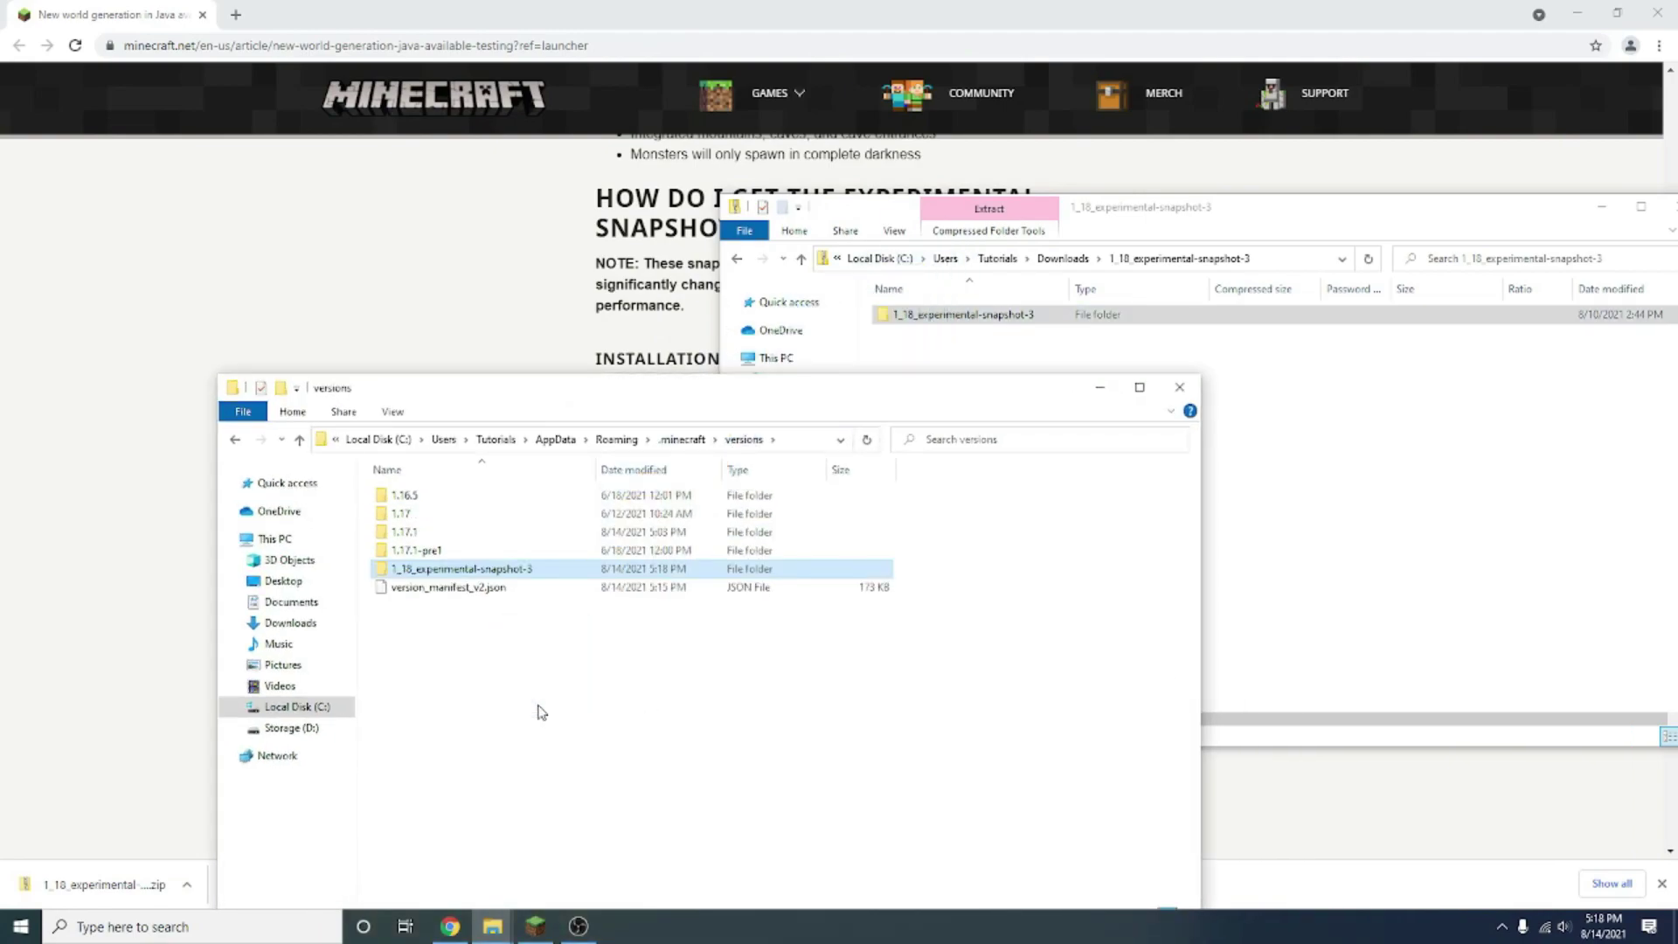
pyautogui.click(524, 668)
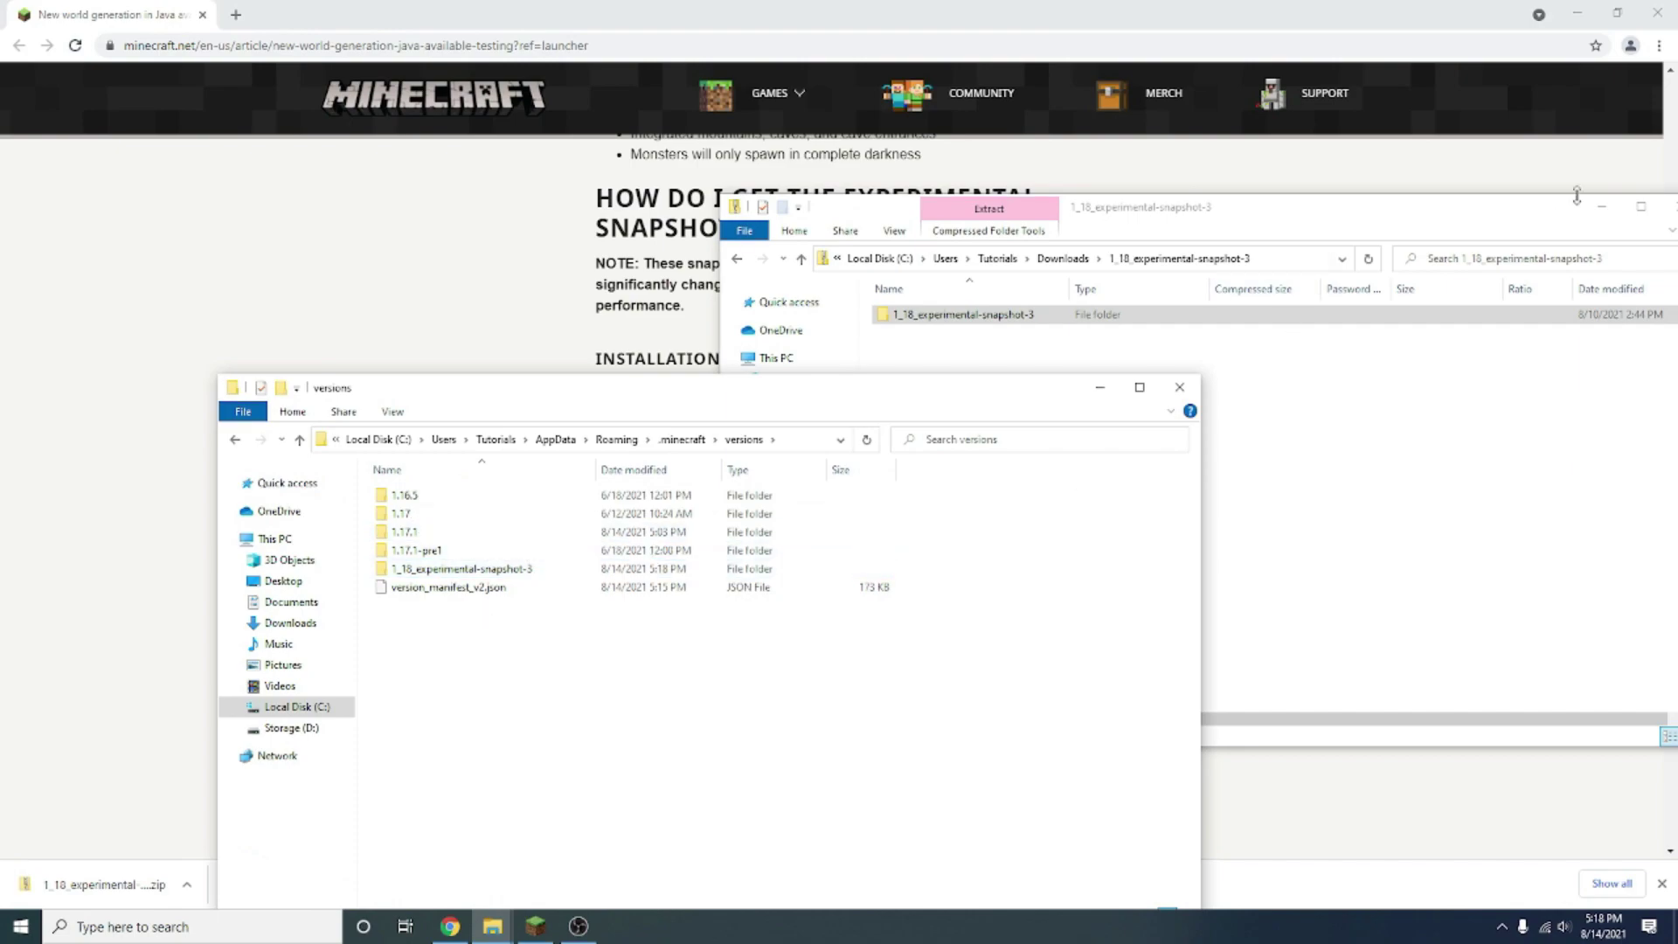
# Step: Minimize the zip window and clear the versions folder window off the screen
pyautogui.click(1602, 207)
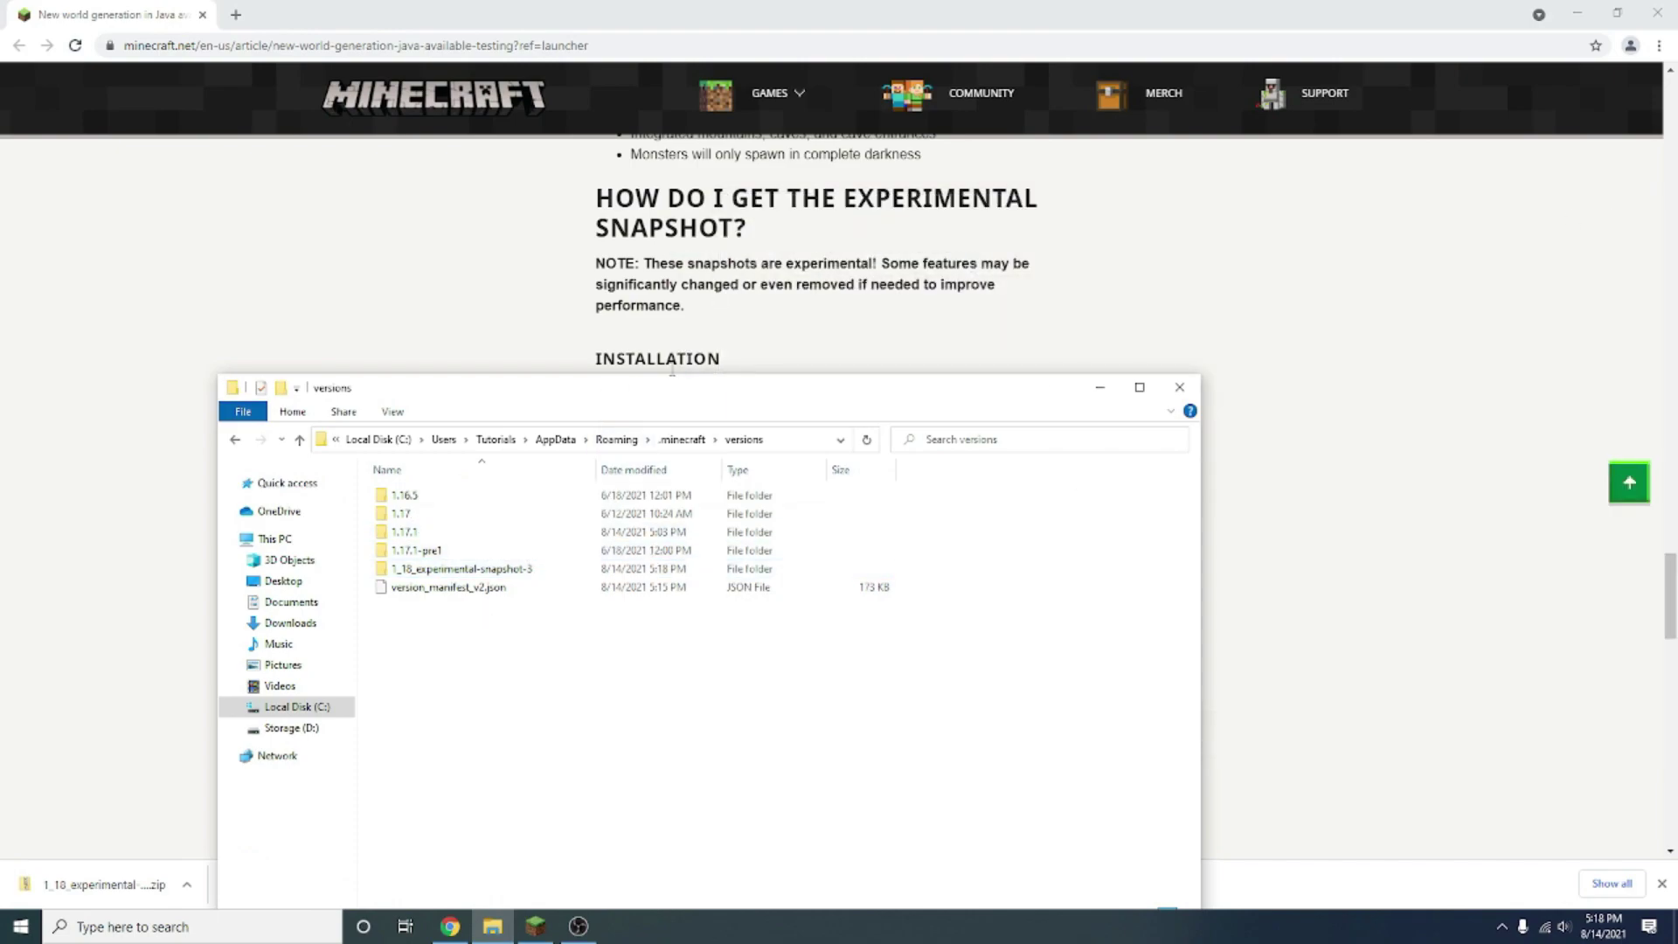
pyautogui.moveTo(672, 374); pyautogui.dragTo(922, 225)
pyautogui.click(1319, 220)
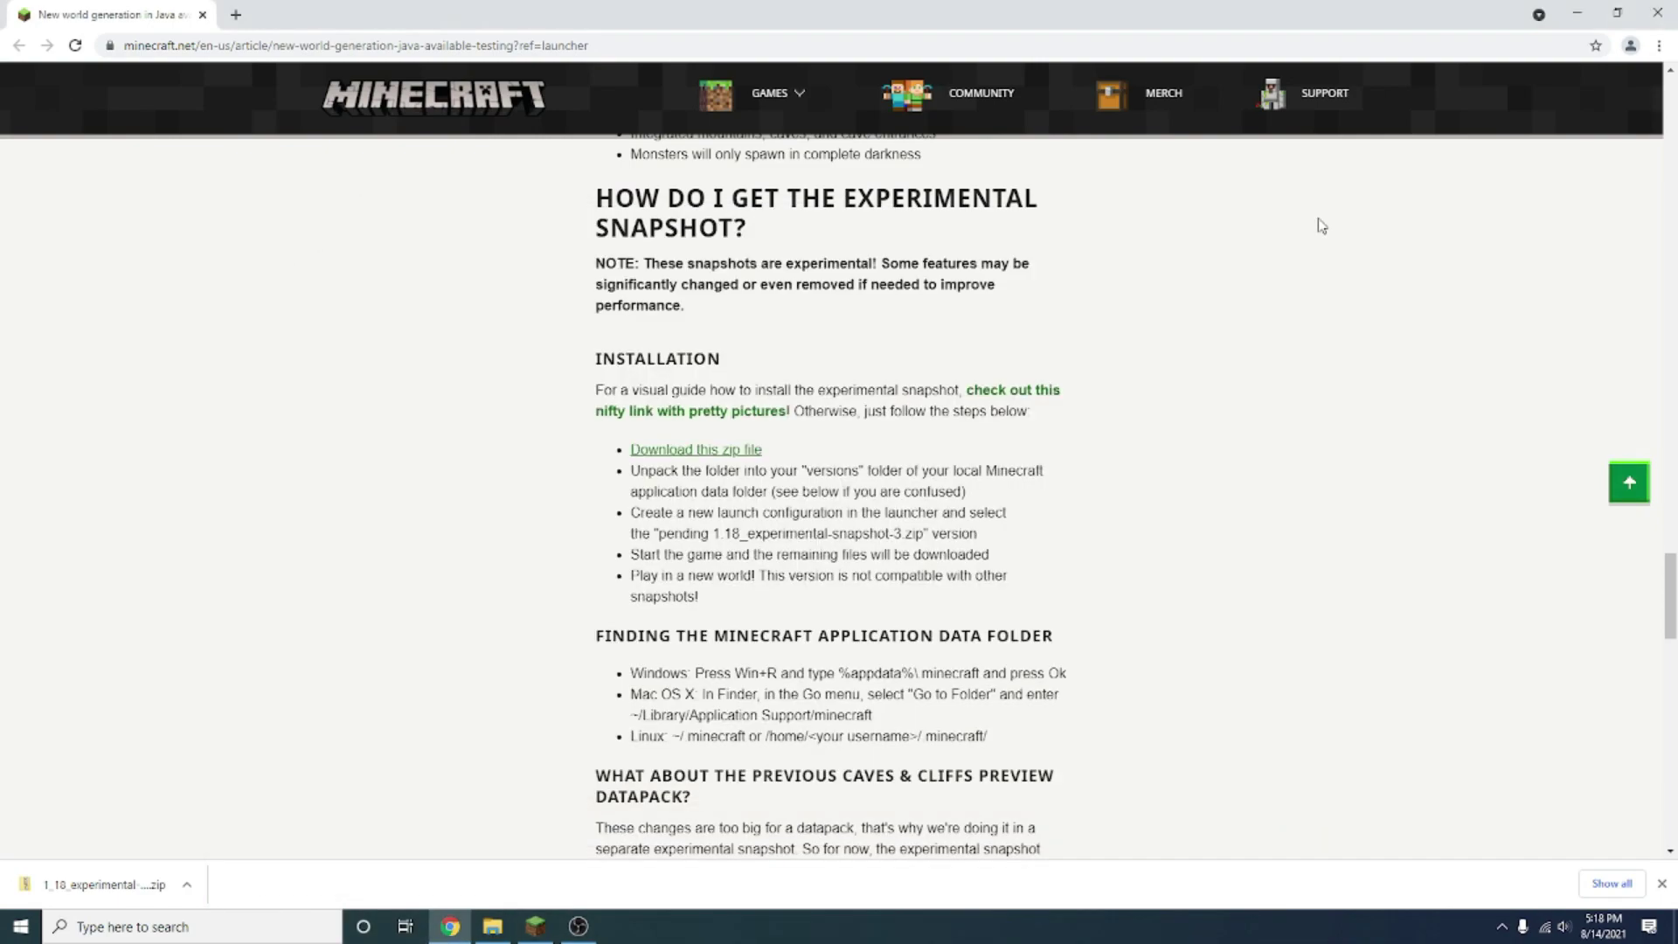
# Step: Switch to the Minecraft Launcher, close it and start it again
pyautogui.click(533, 928)
pyautogui.click(1656, 9)
pyautogui.click(536, 934)
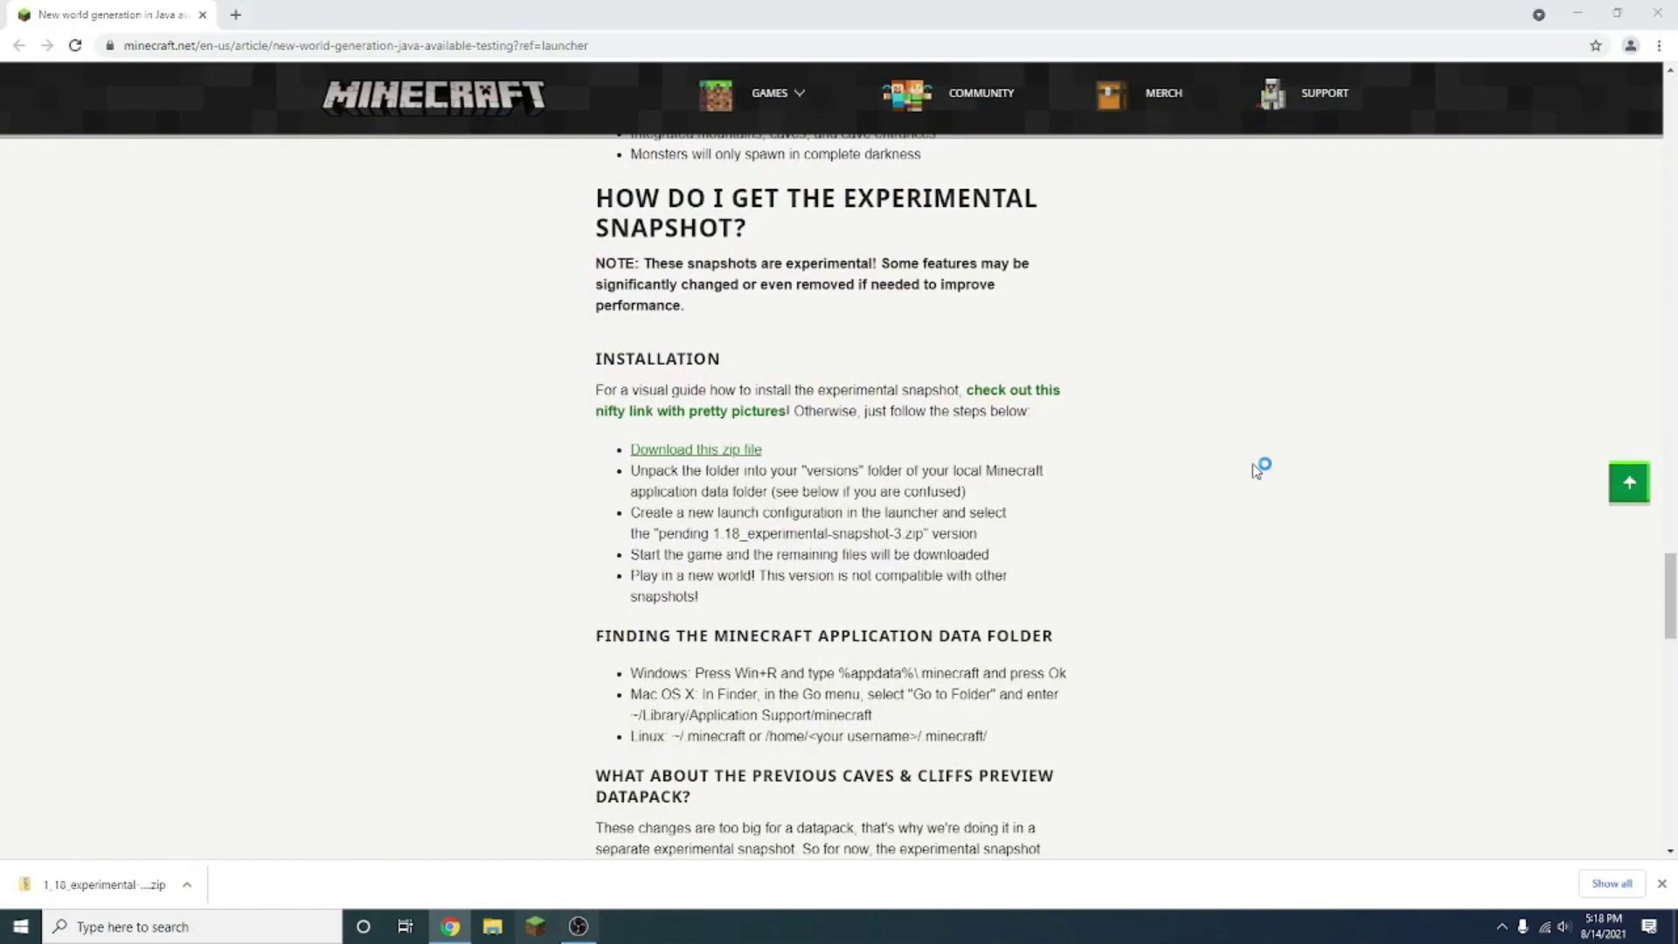
pyautogui.press('super+d')
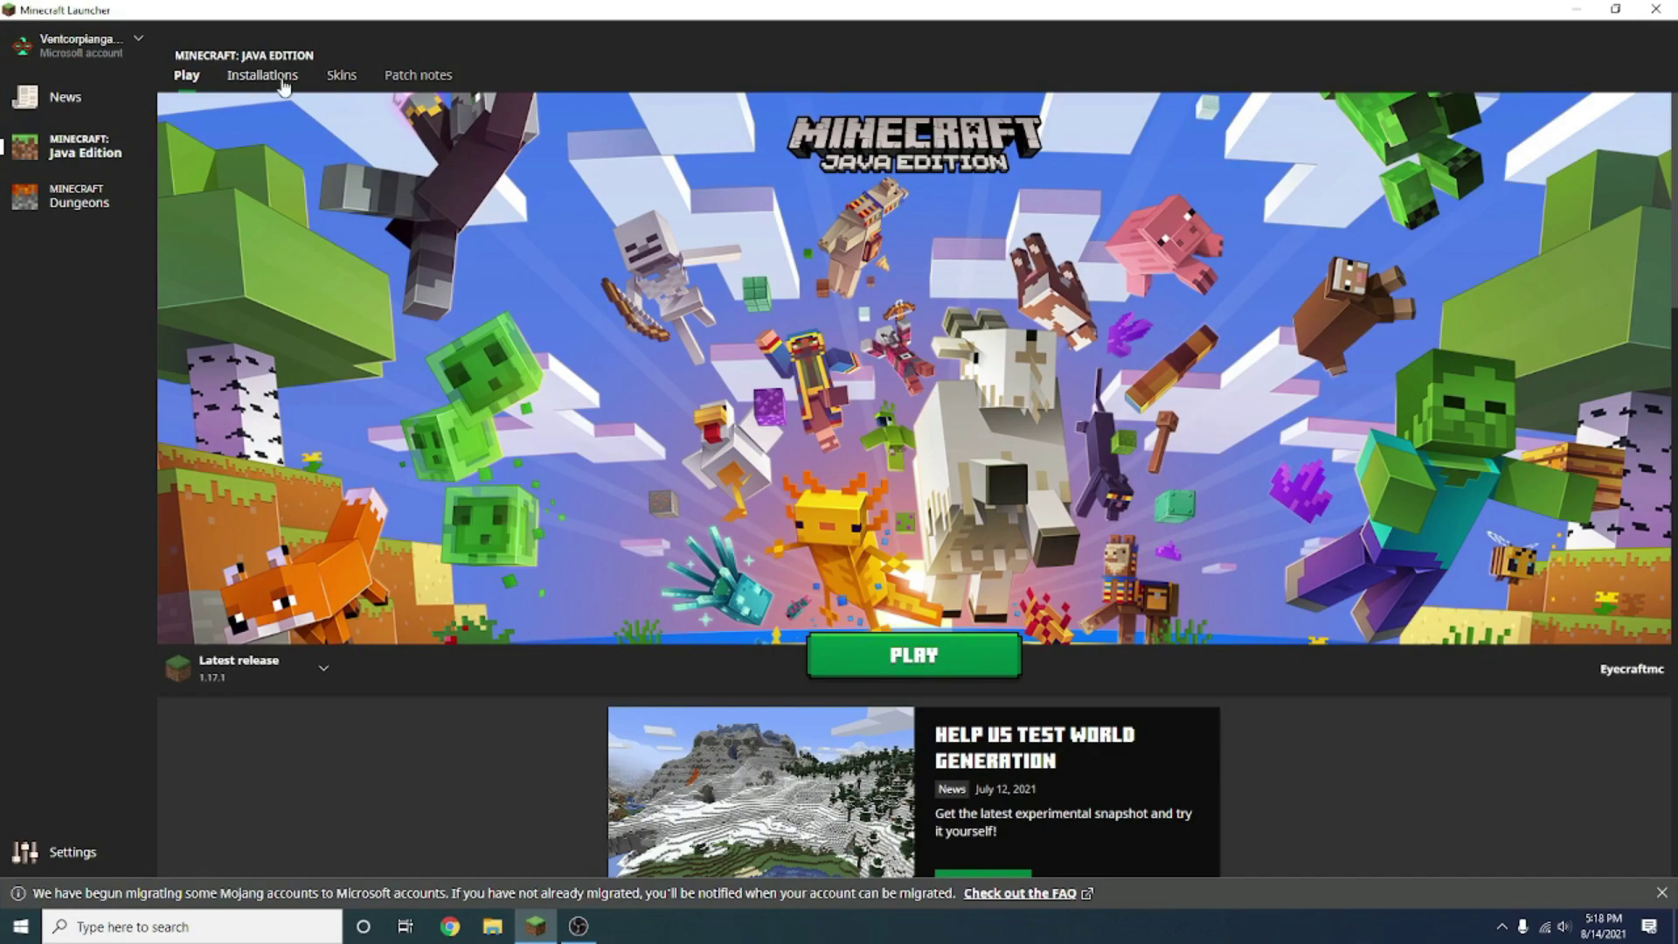
# Step: Start a new Java Edition installation named 1.18 with the version pending 1.18_experimental-snapshot-3
pyautogui.click(256, 84)
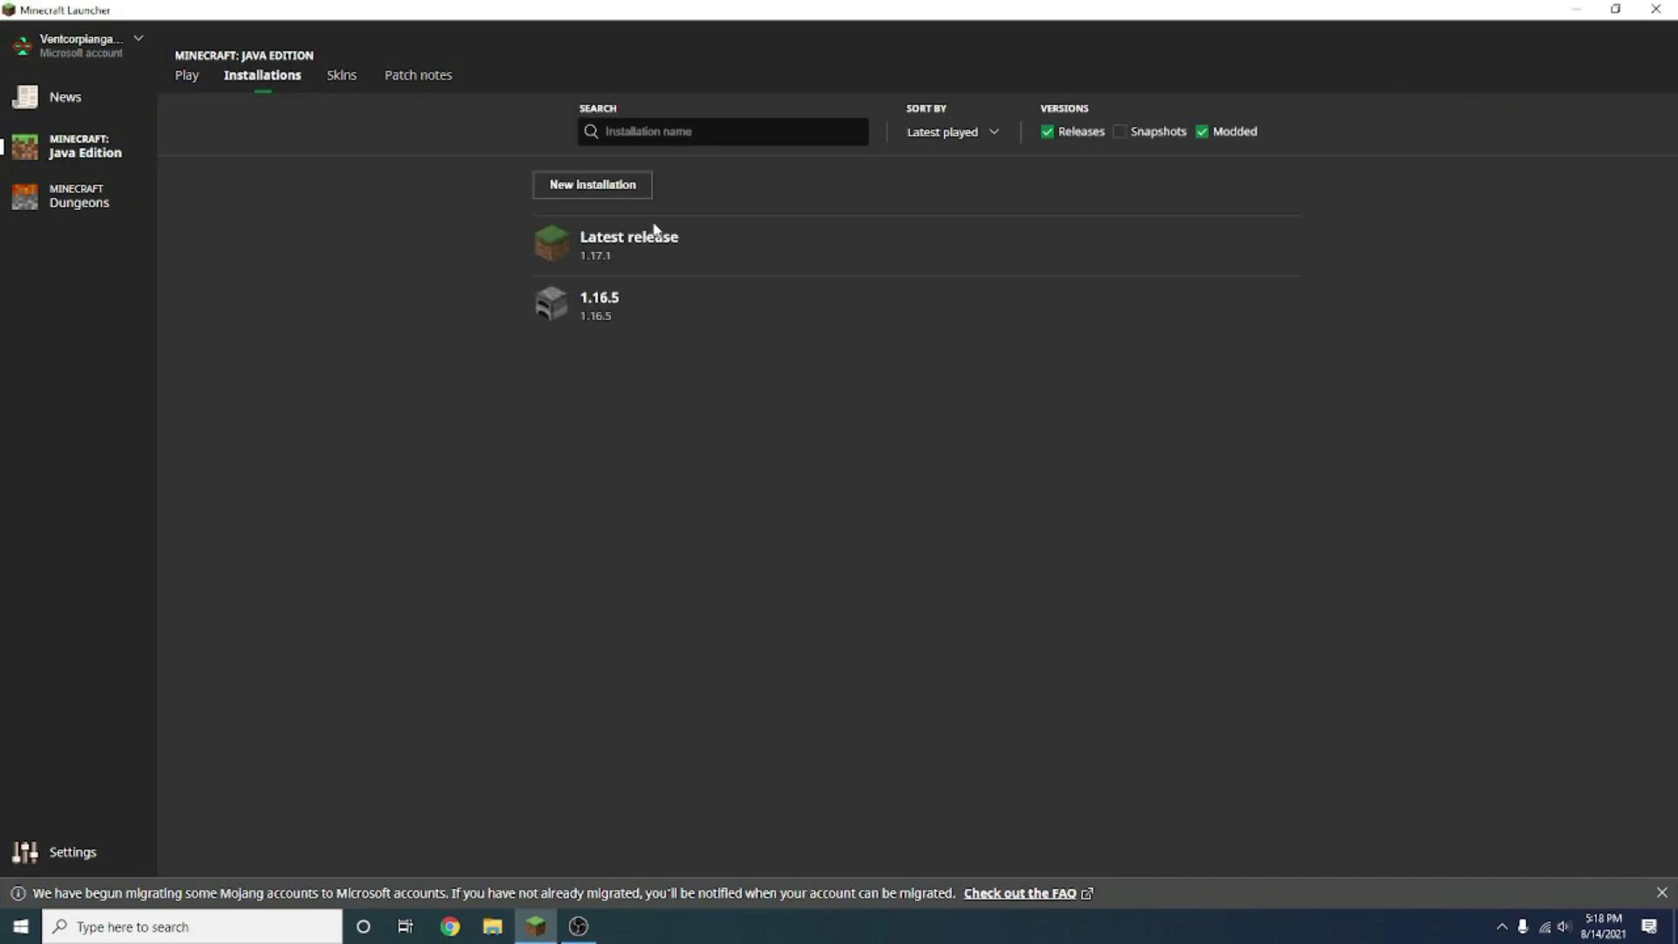
pyautogui.moveTo(754, 302)
pyautogui.click(611, 185)
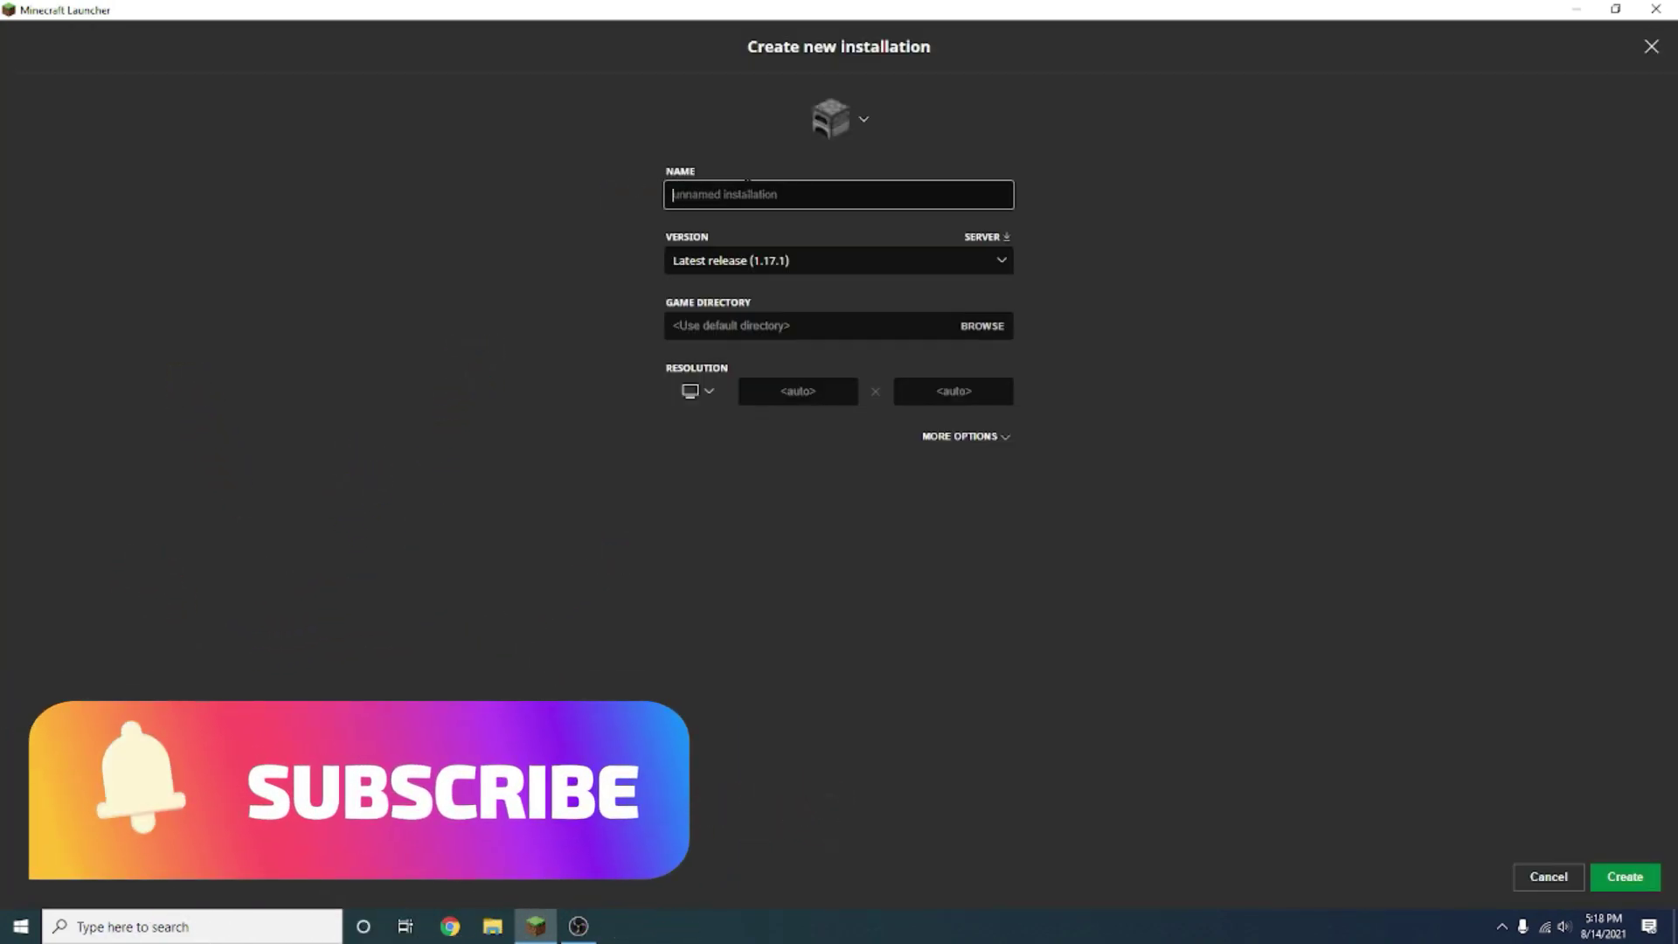
pyautogui.write('1.18')
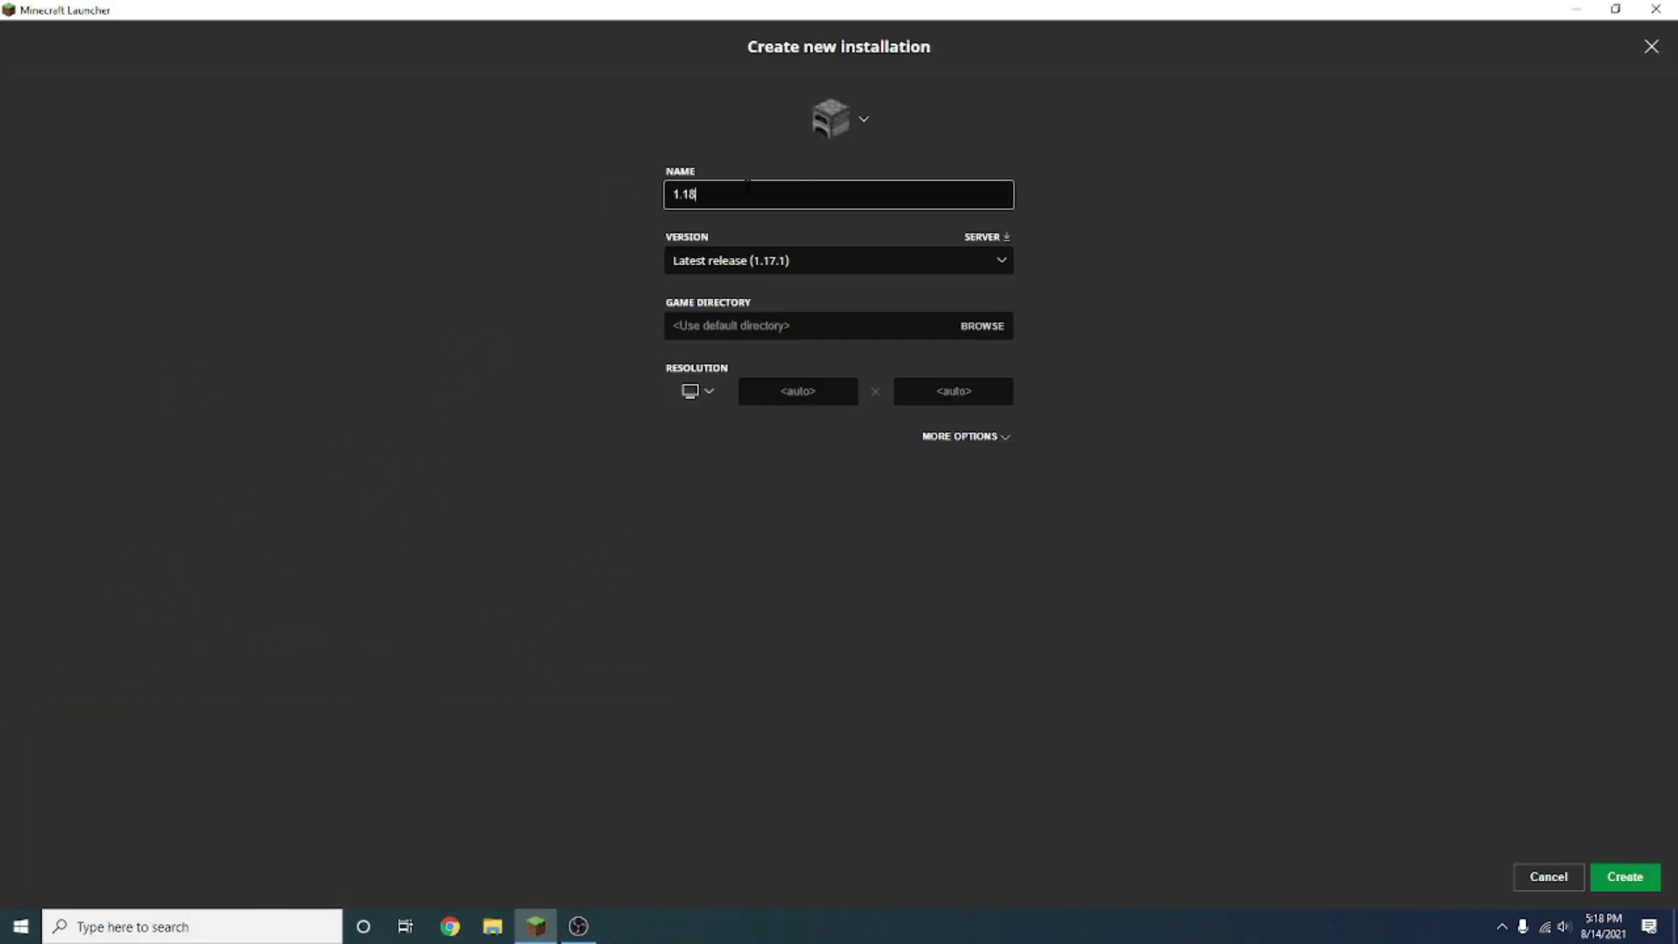
pyautogui.click(870, 264)
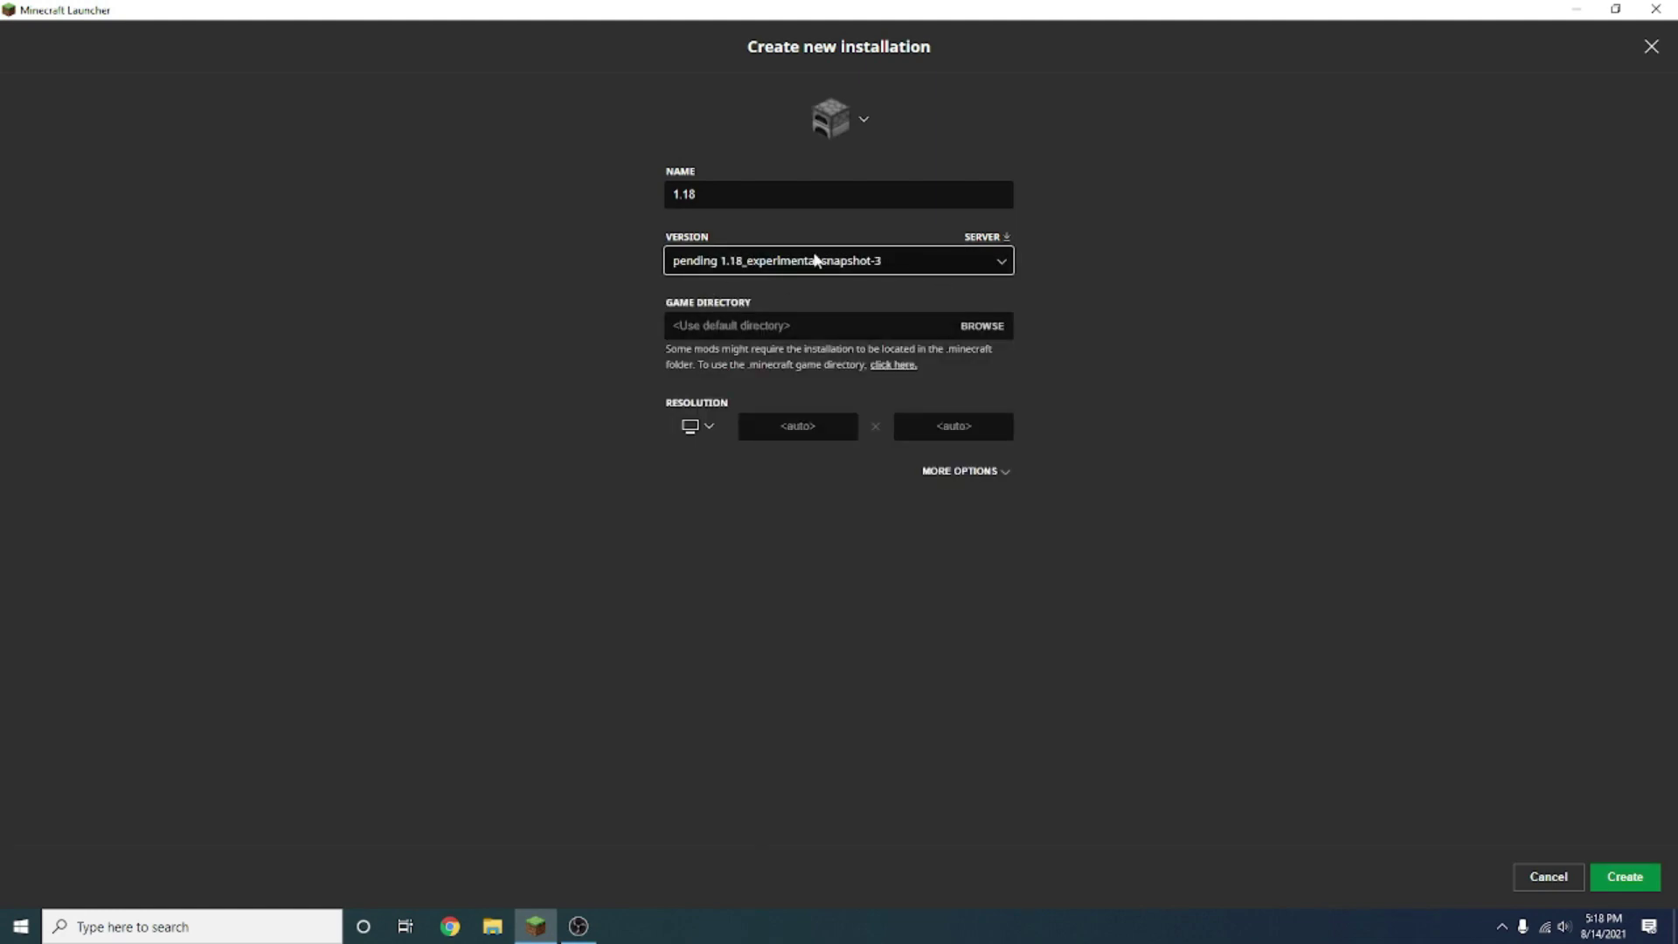
# Step: Set the maximum memory in the JVM arguments to -Xmx6G and create the installation
pyautogui.click(975, 472)
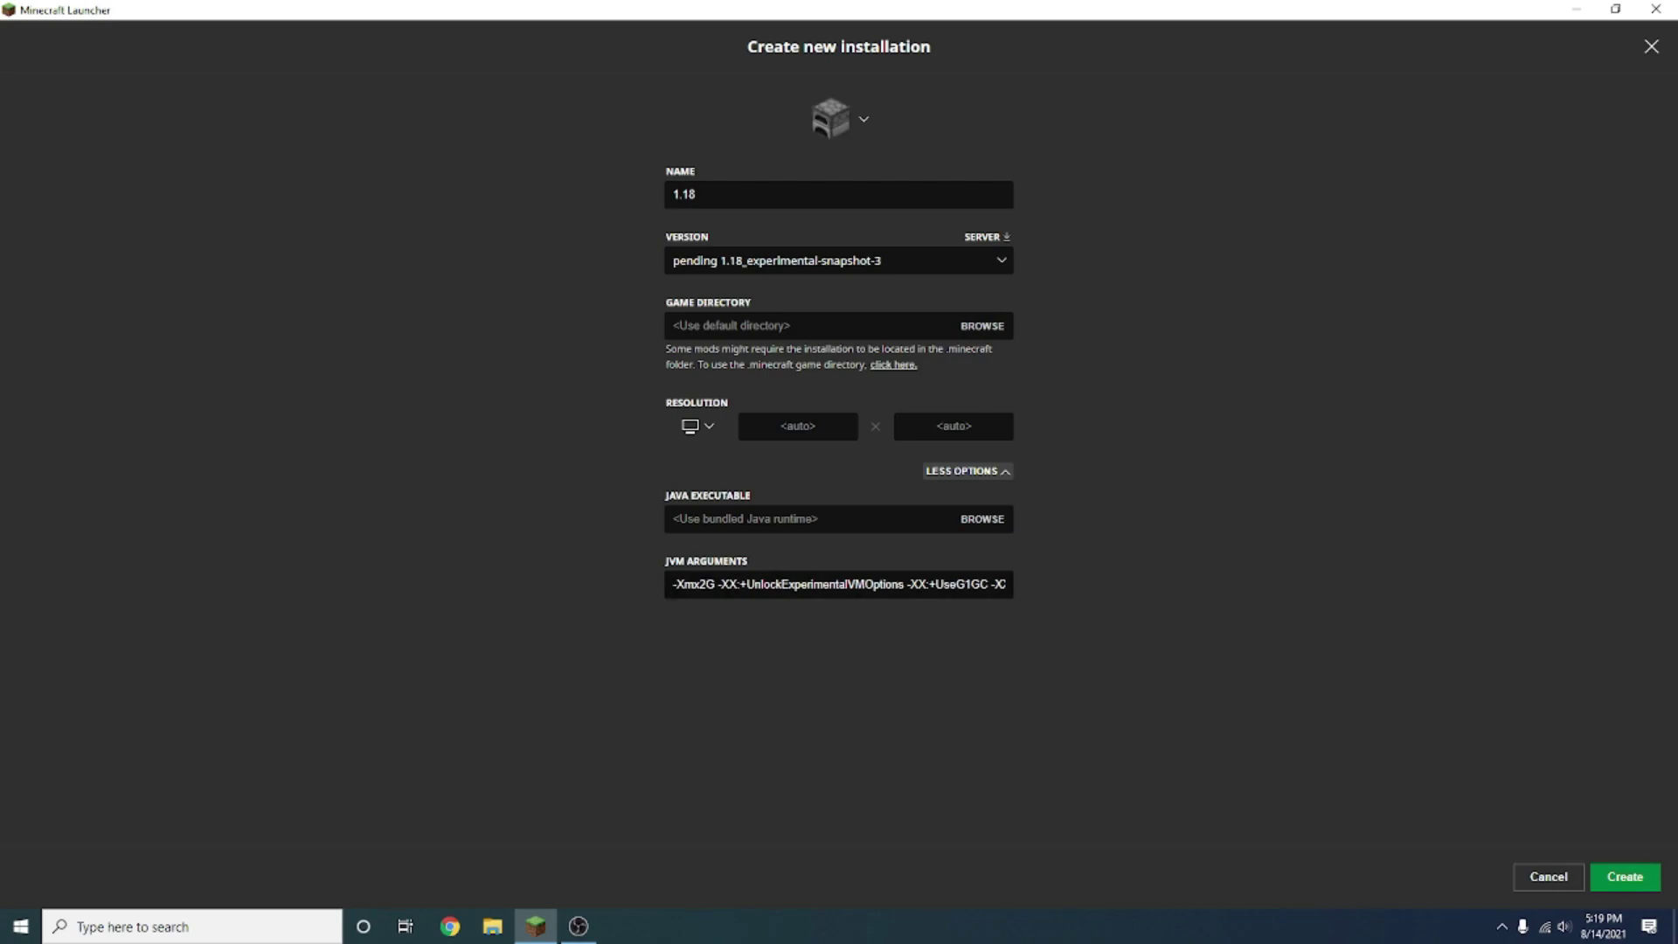
pyautogui.click(705, 583)
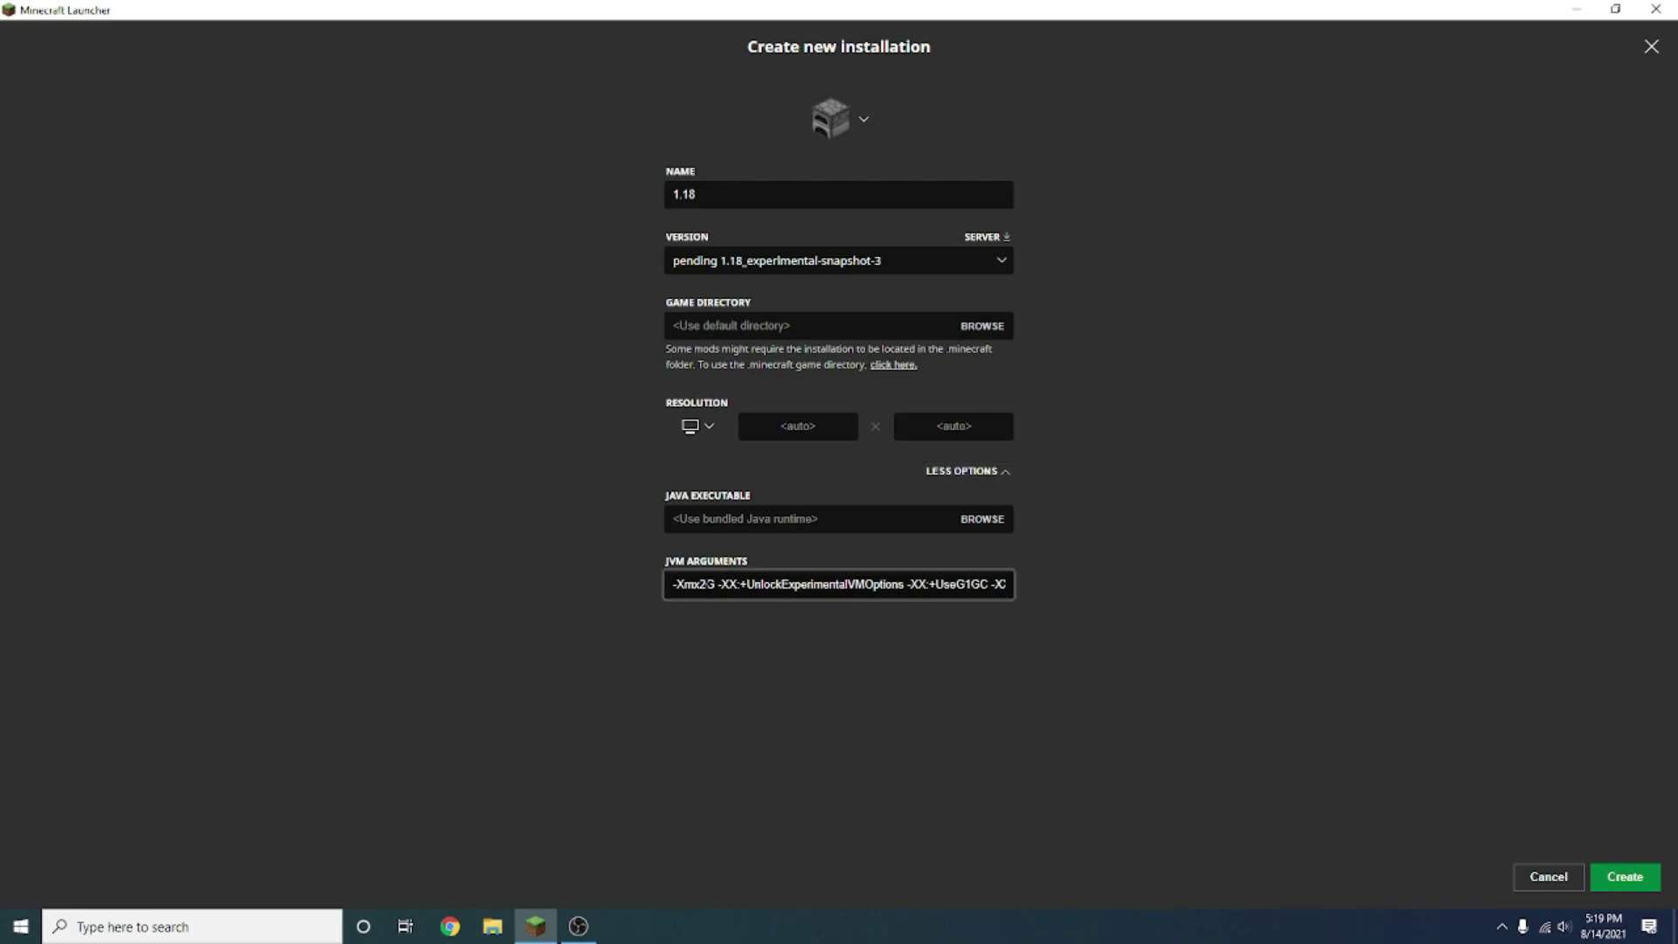
pyautogui.press('BackSpace')
pyautogui.write('6')
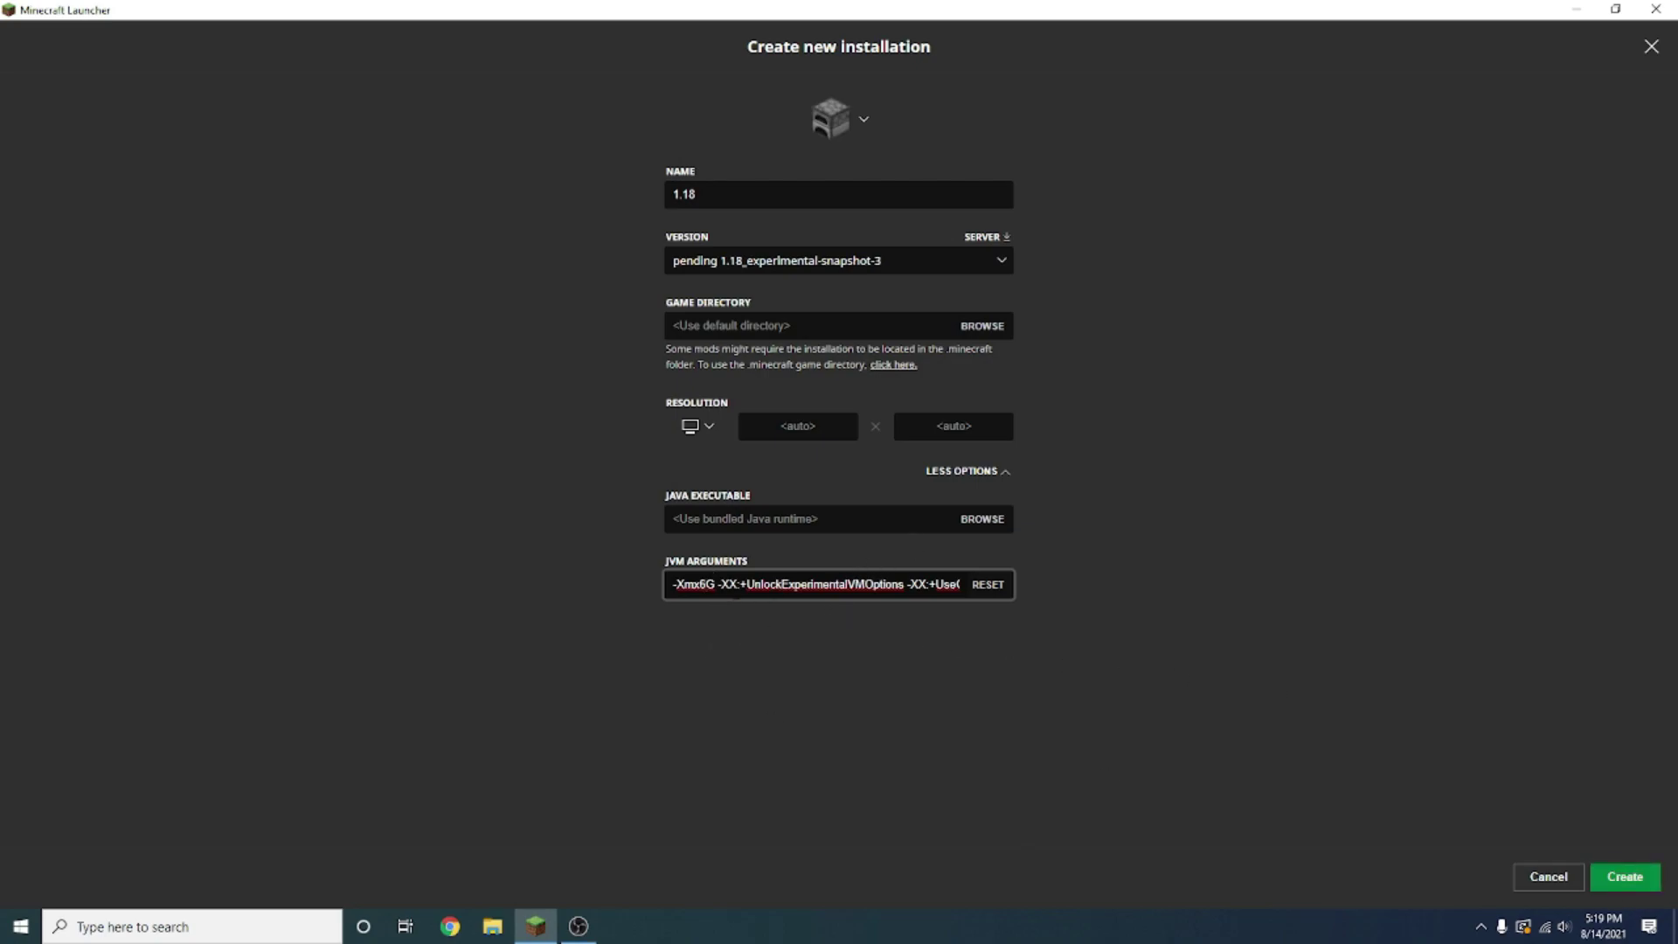
pyautogui.click(1623, 878)
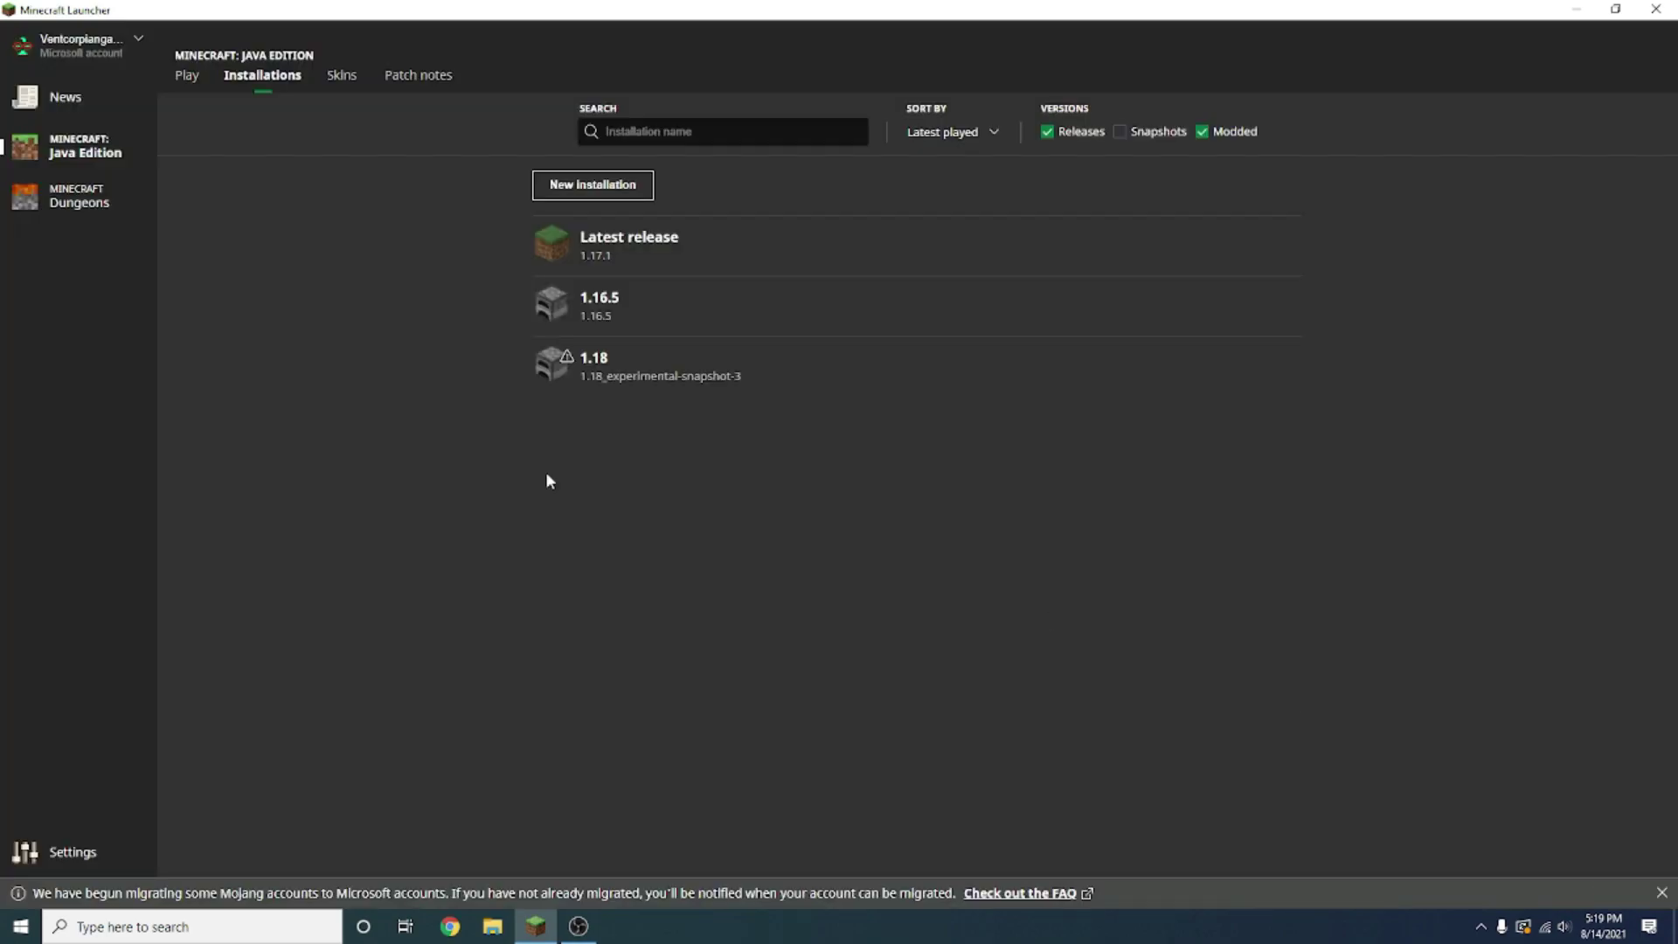
# Step: Edit the 1.18 installation, try the emerald block icon, choose the snowy dirt block instead and save
pyautogui.click(564, 363)
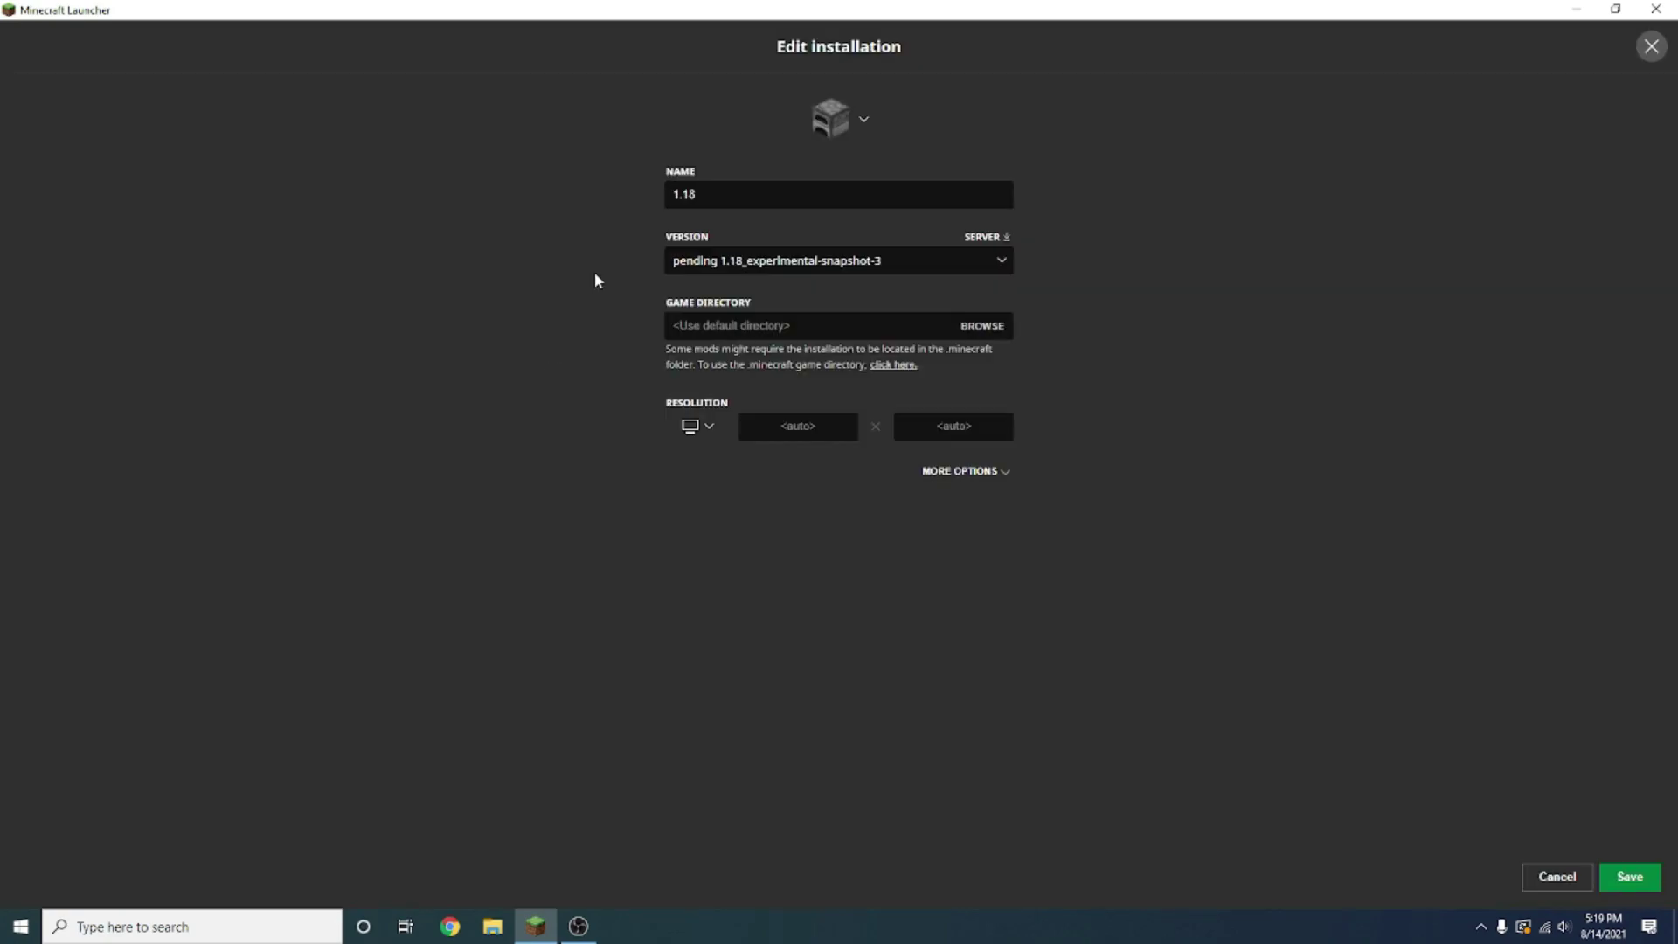
pyautogui.click(846, 119)
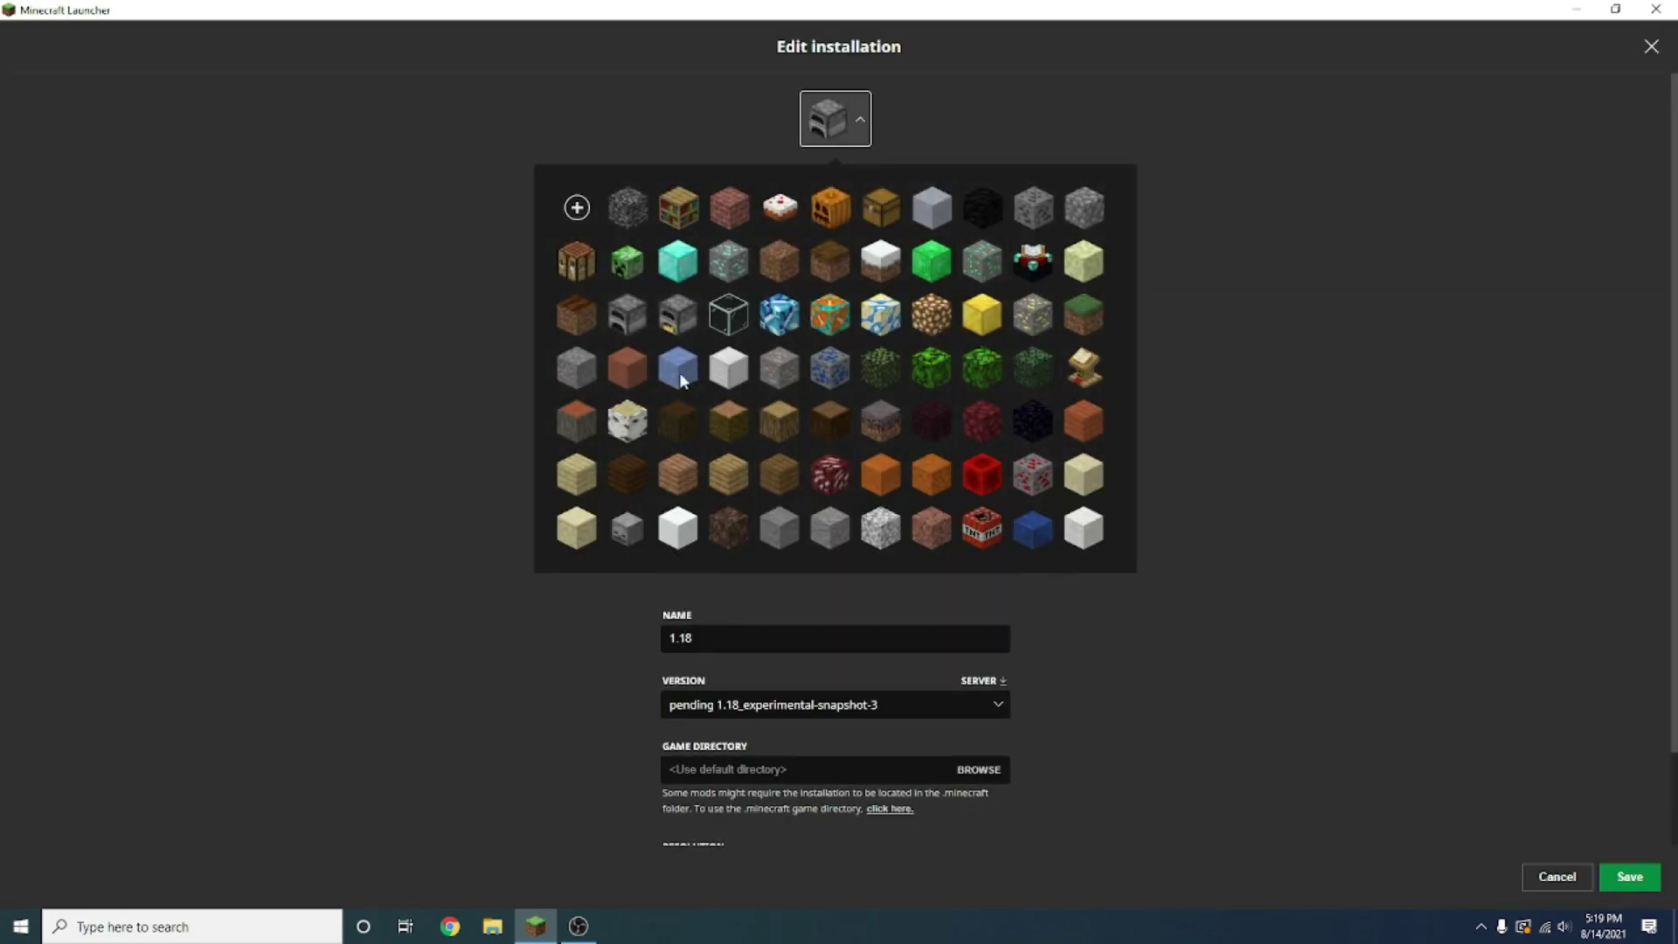
pyautogui.click(932, 262)
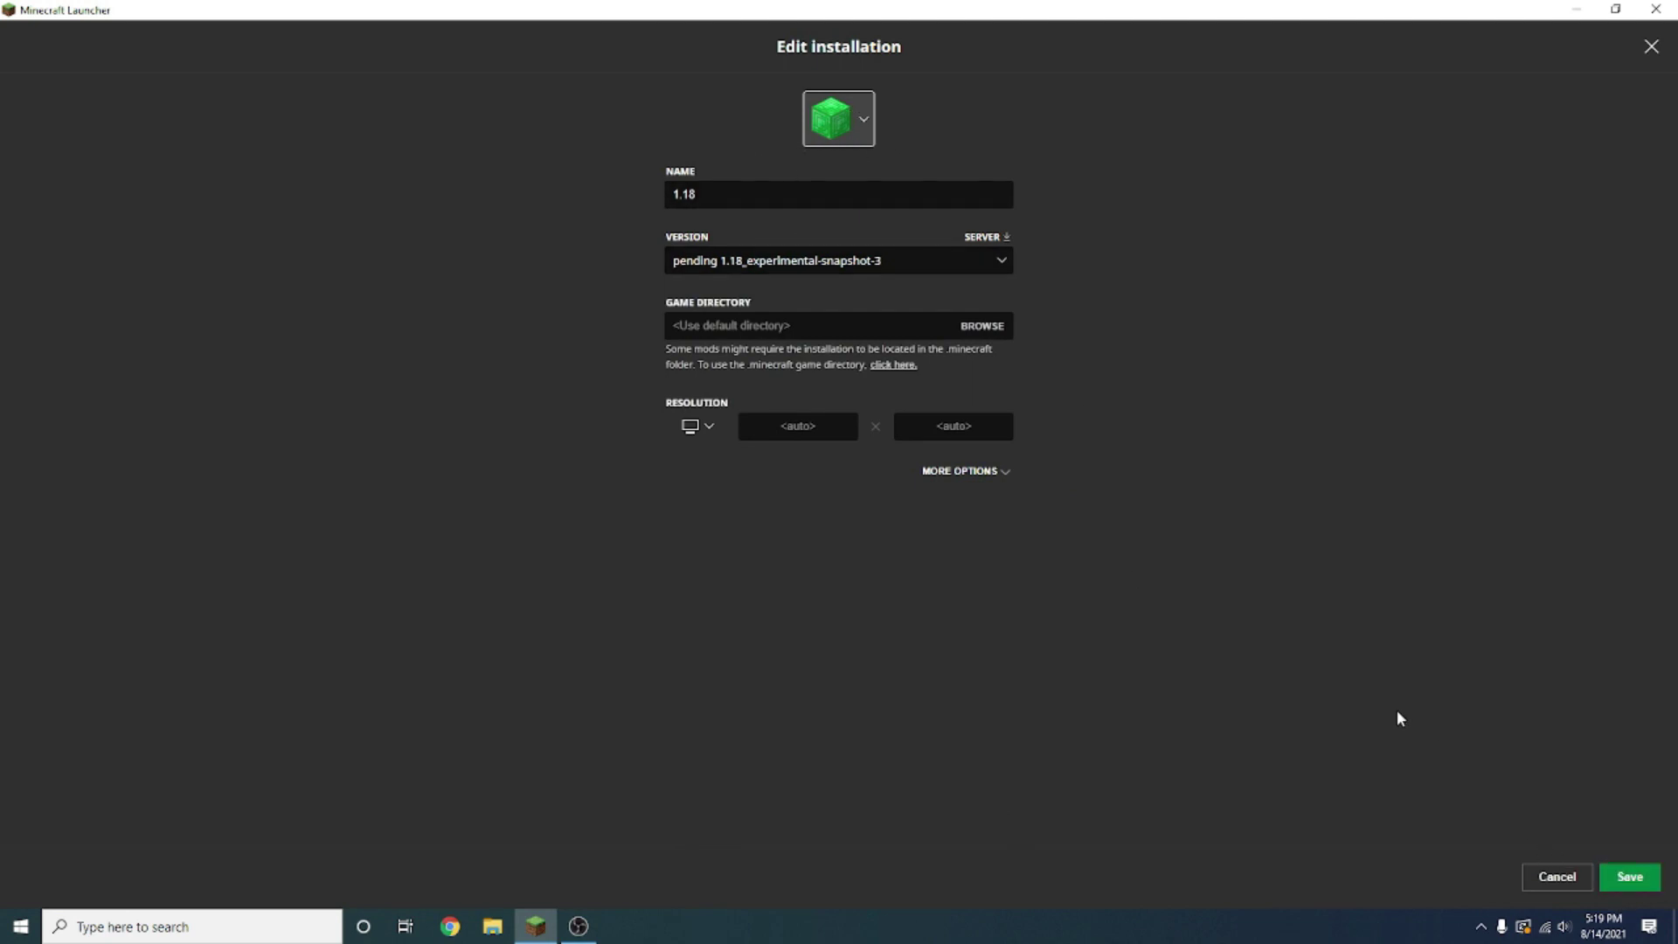
pyautogui.click(854, 131)
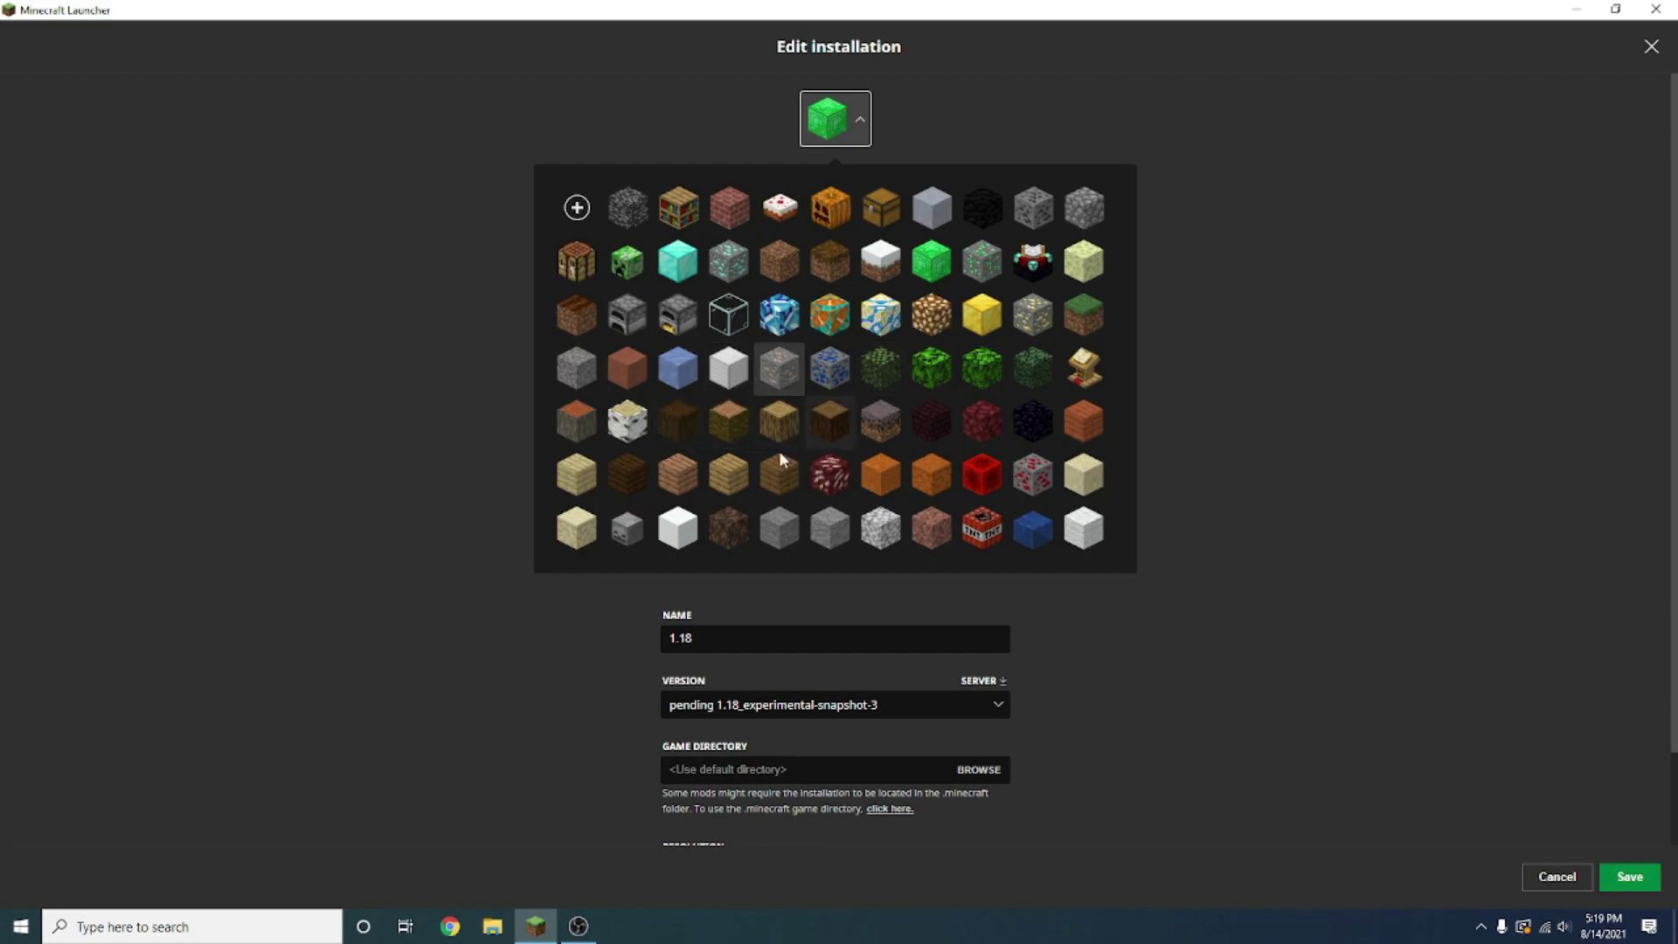
pyautogui.click(891, 267)
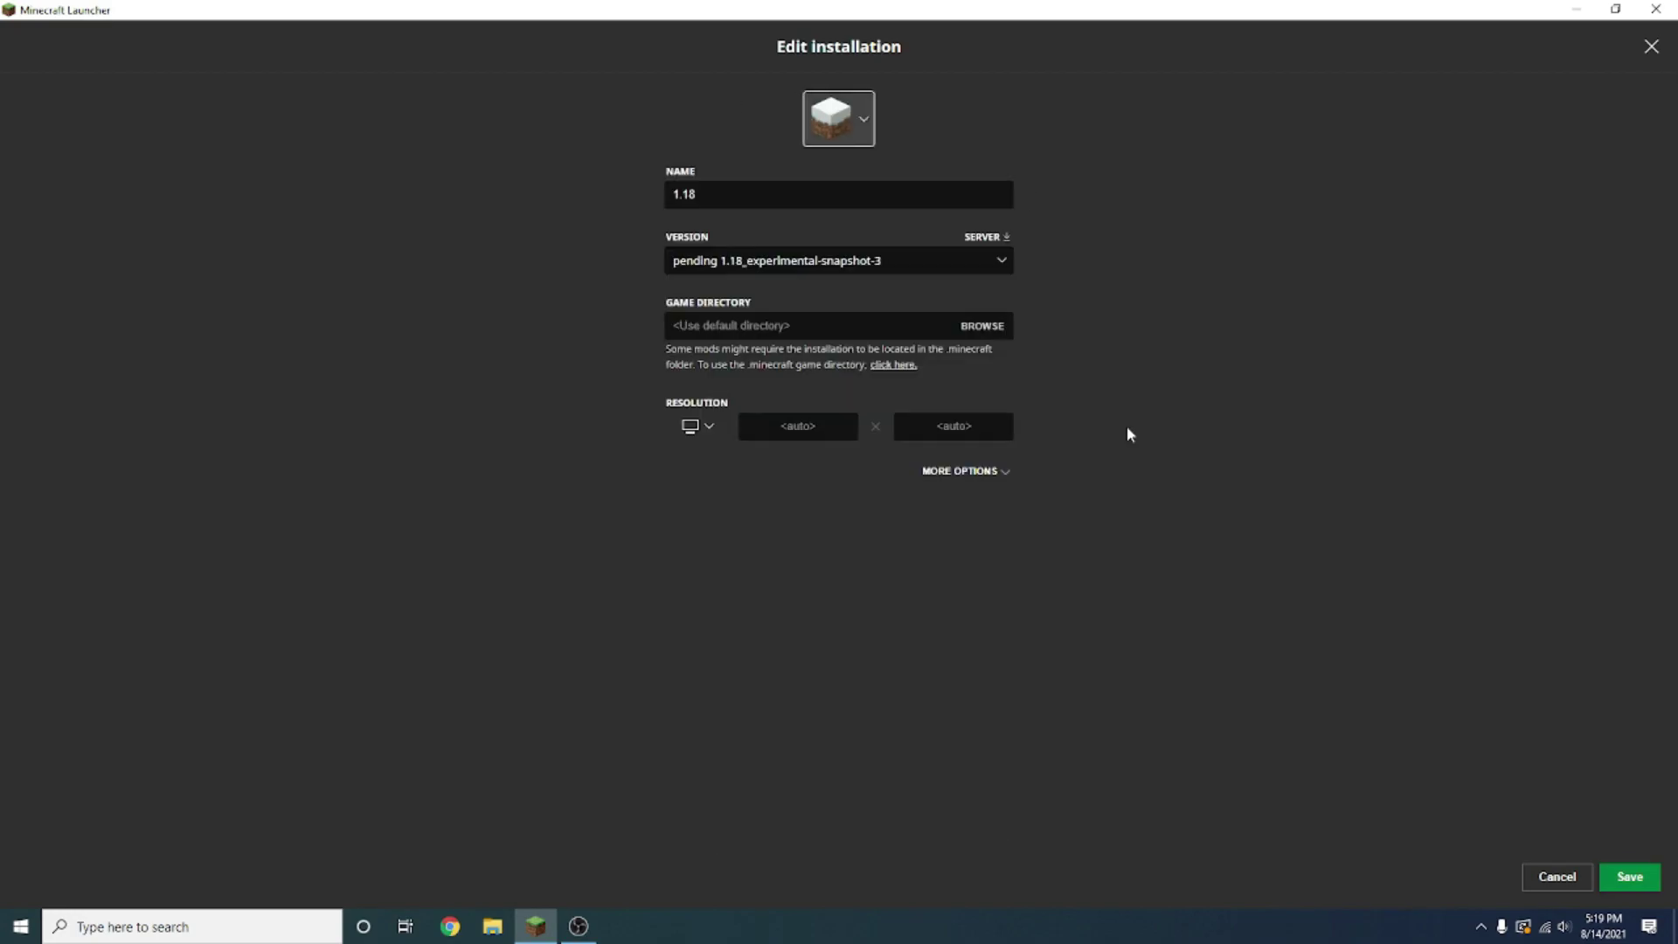
pyautogui.click(1628, 876)
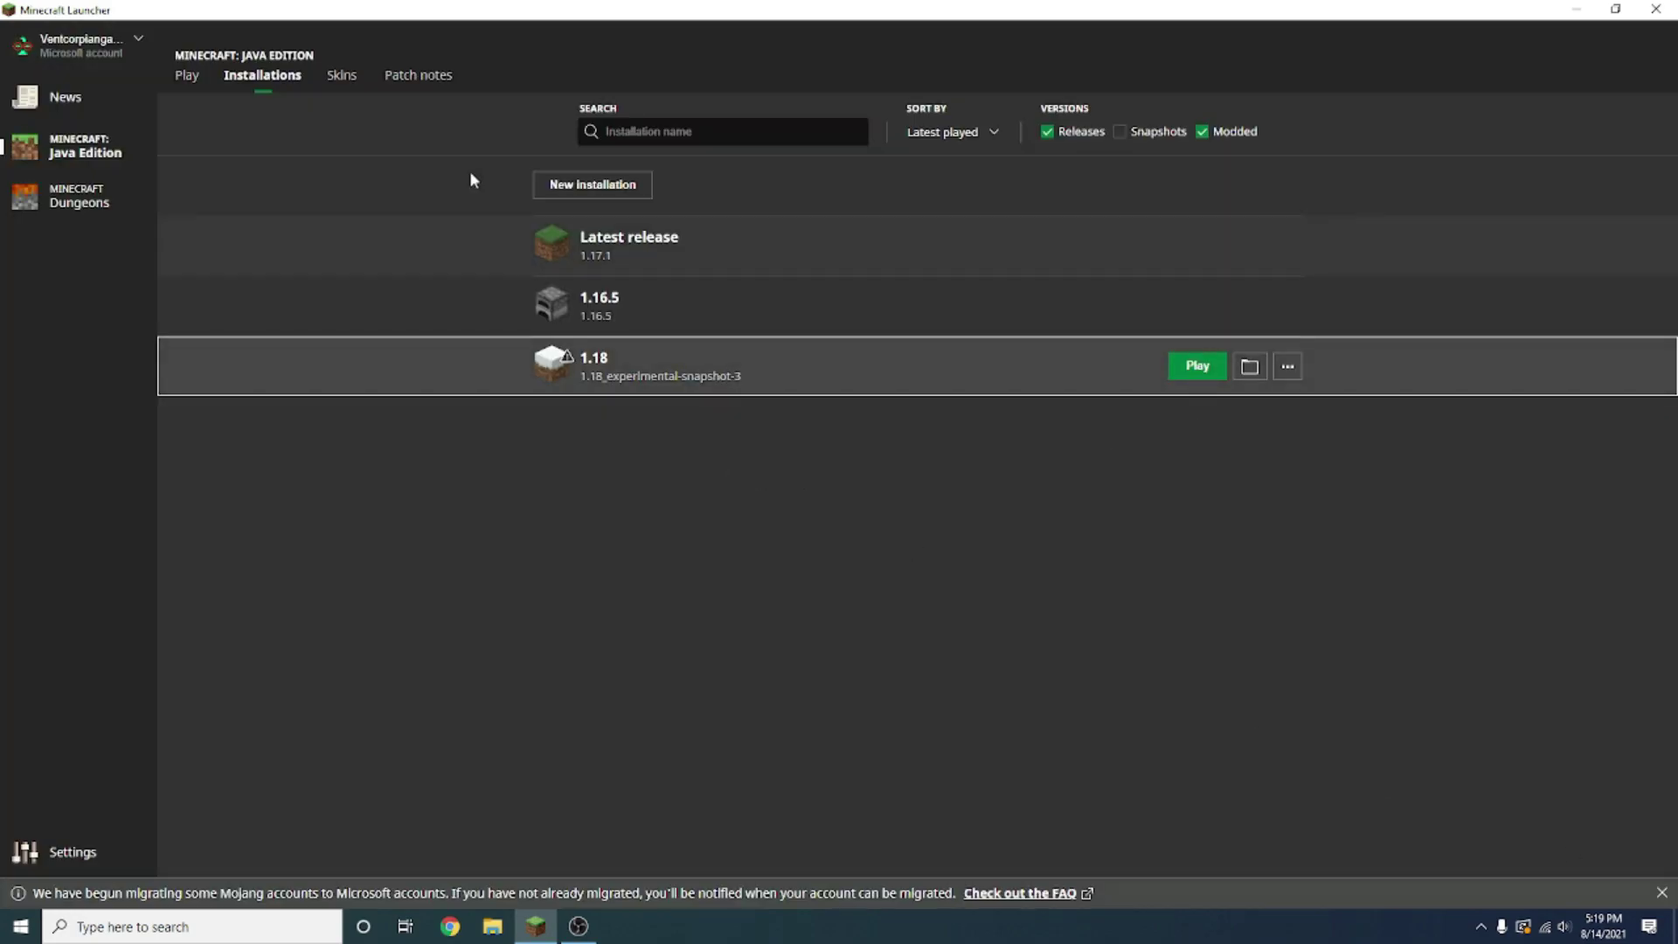
# Step: Select the 1.18 installation as the version to launch on the Play page
pyautogui.click(185, 75)
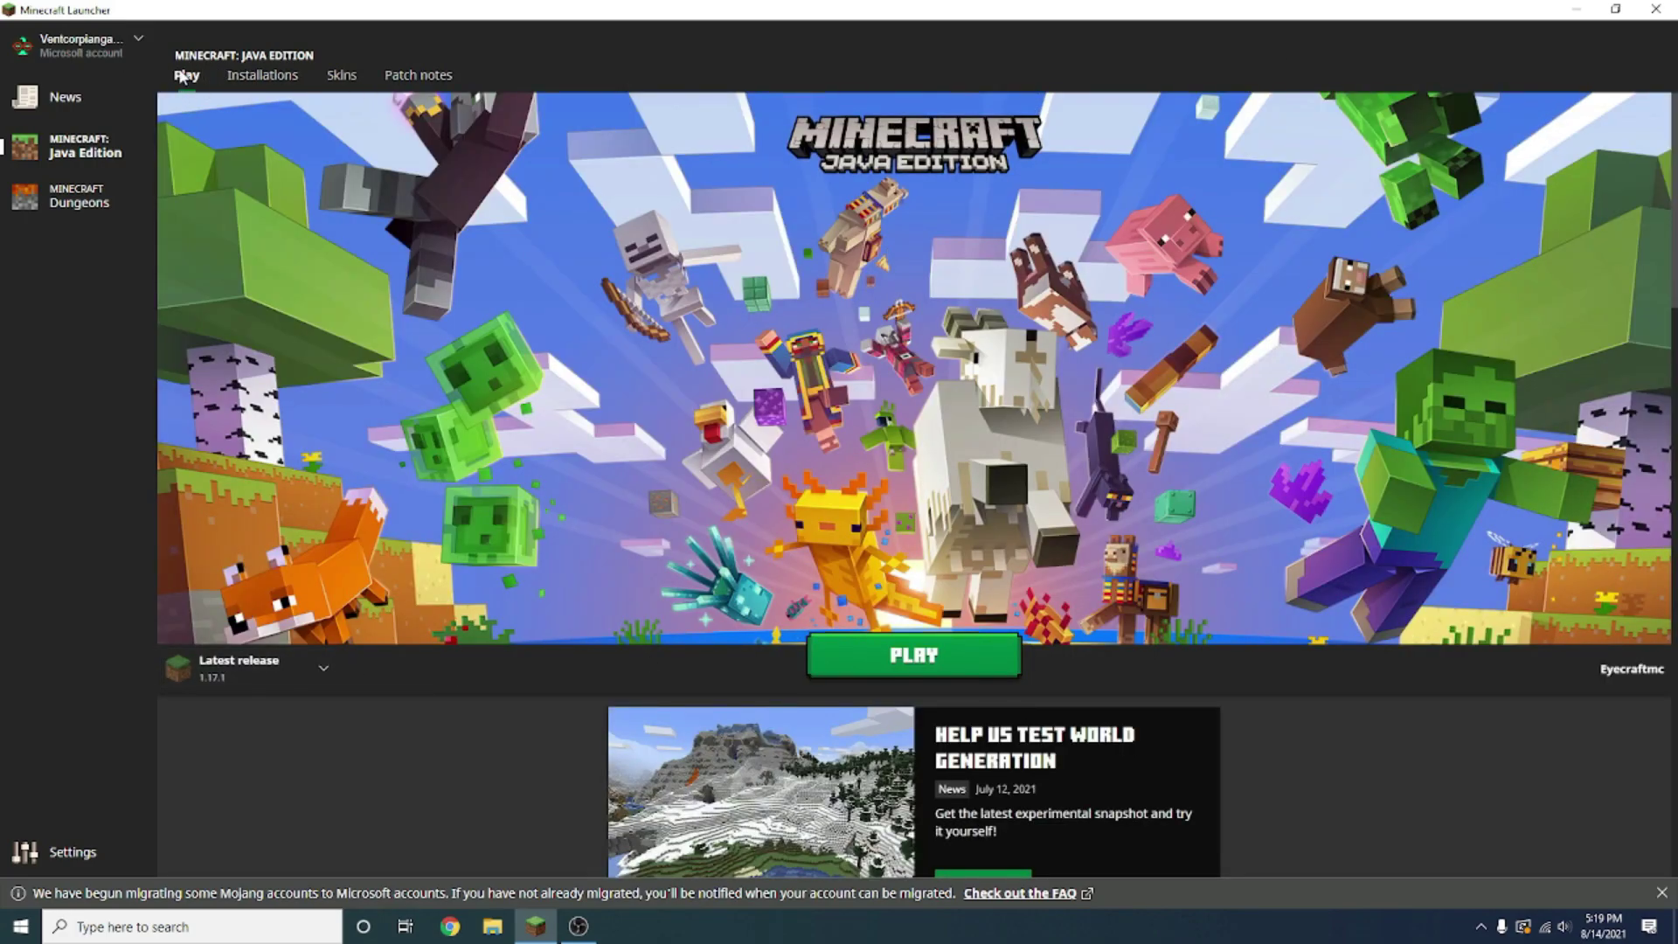
pyautogui.click(316, 670)
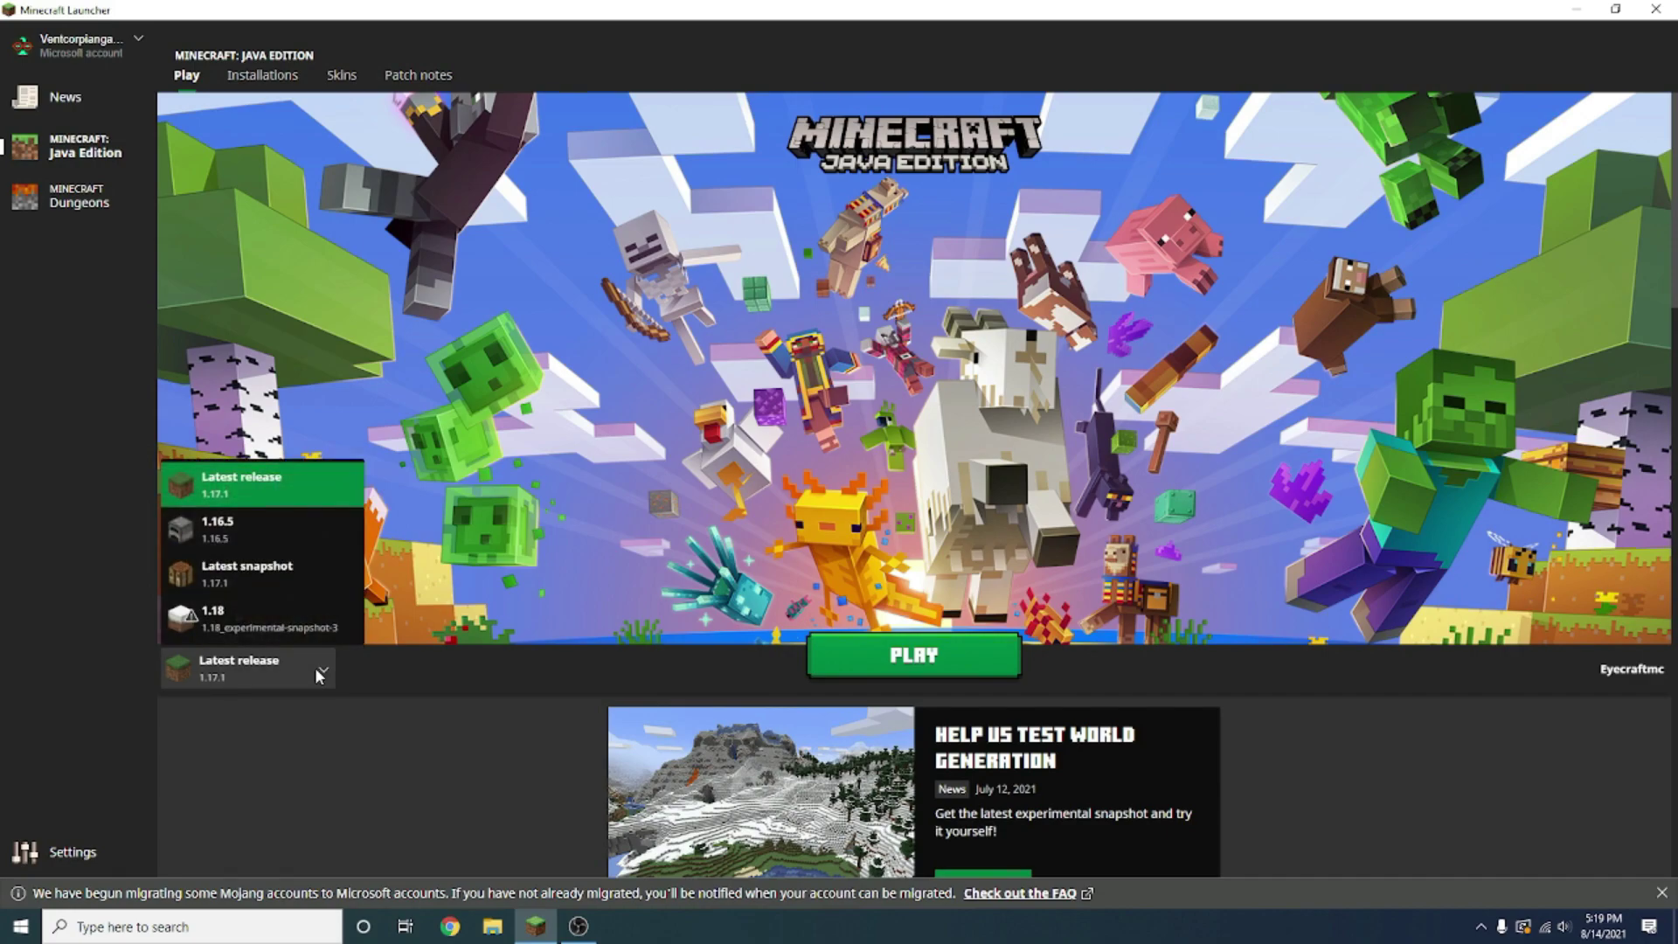
pyautogui.click(231, 679)
pyautogui.click(260, 663)
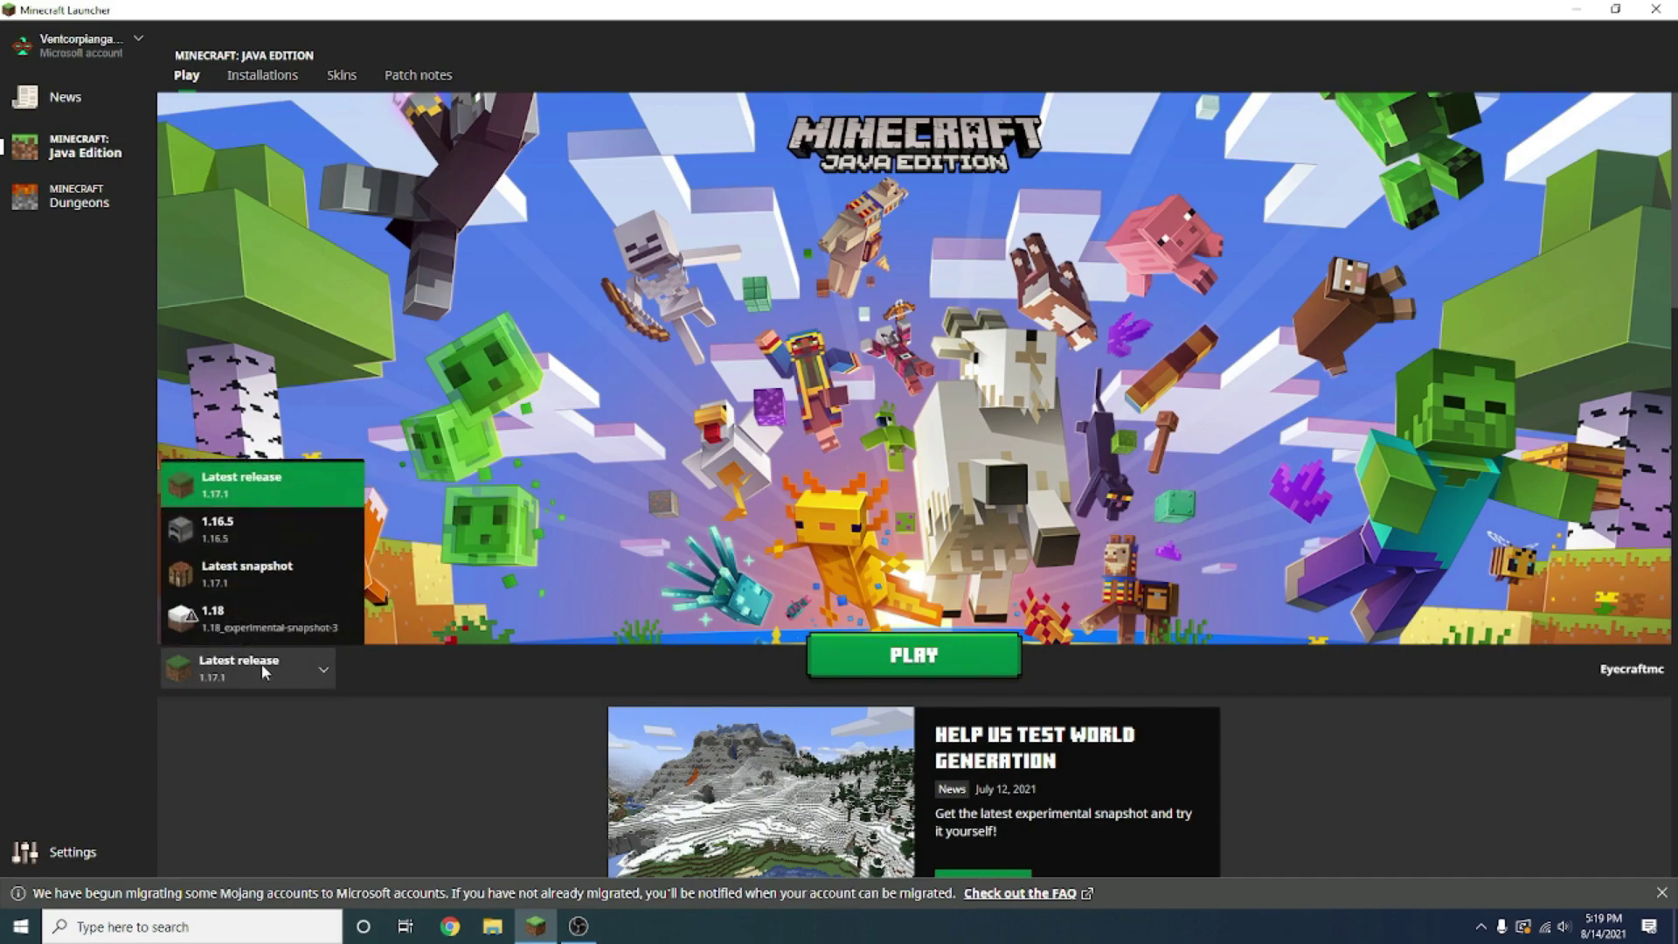
pyautogui.click(272, 618)
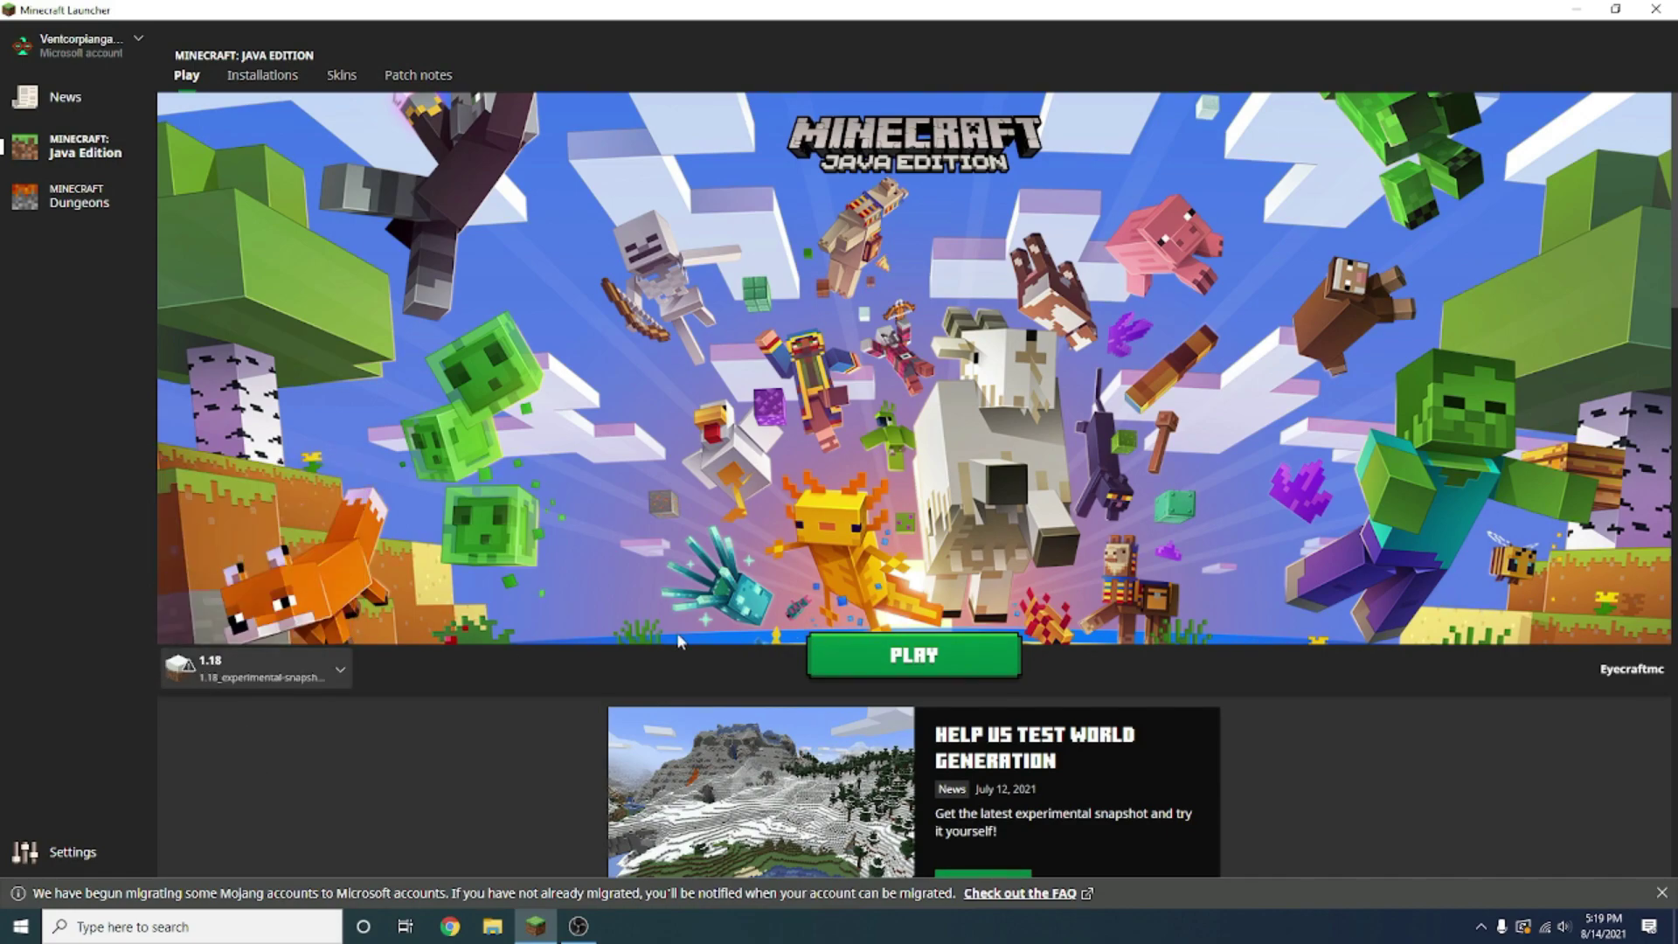
# Step: Launch the 1.18 installation, accepting the risks without further warnings, and dismiss the account migration notice
pyautogui.click(936, 654)
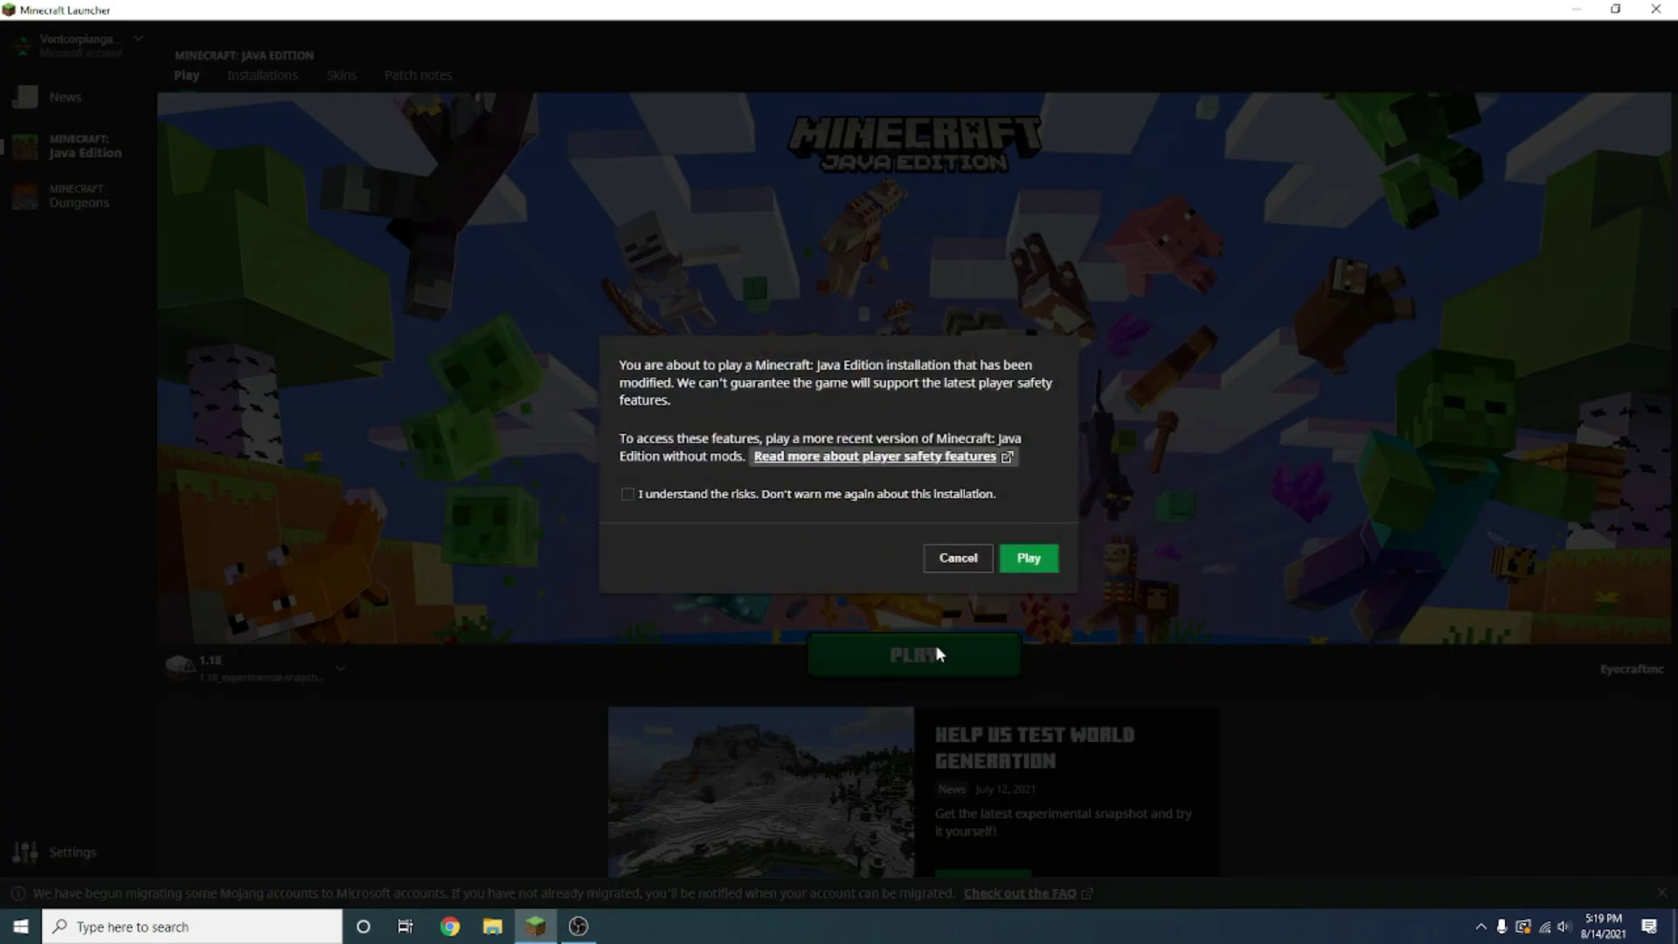
pyautogui.click(629, 495)
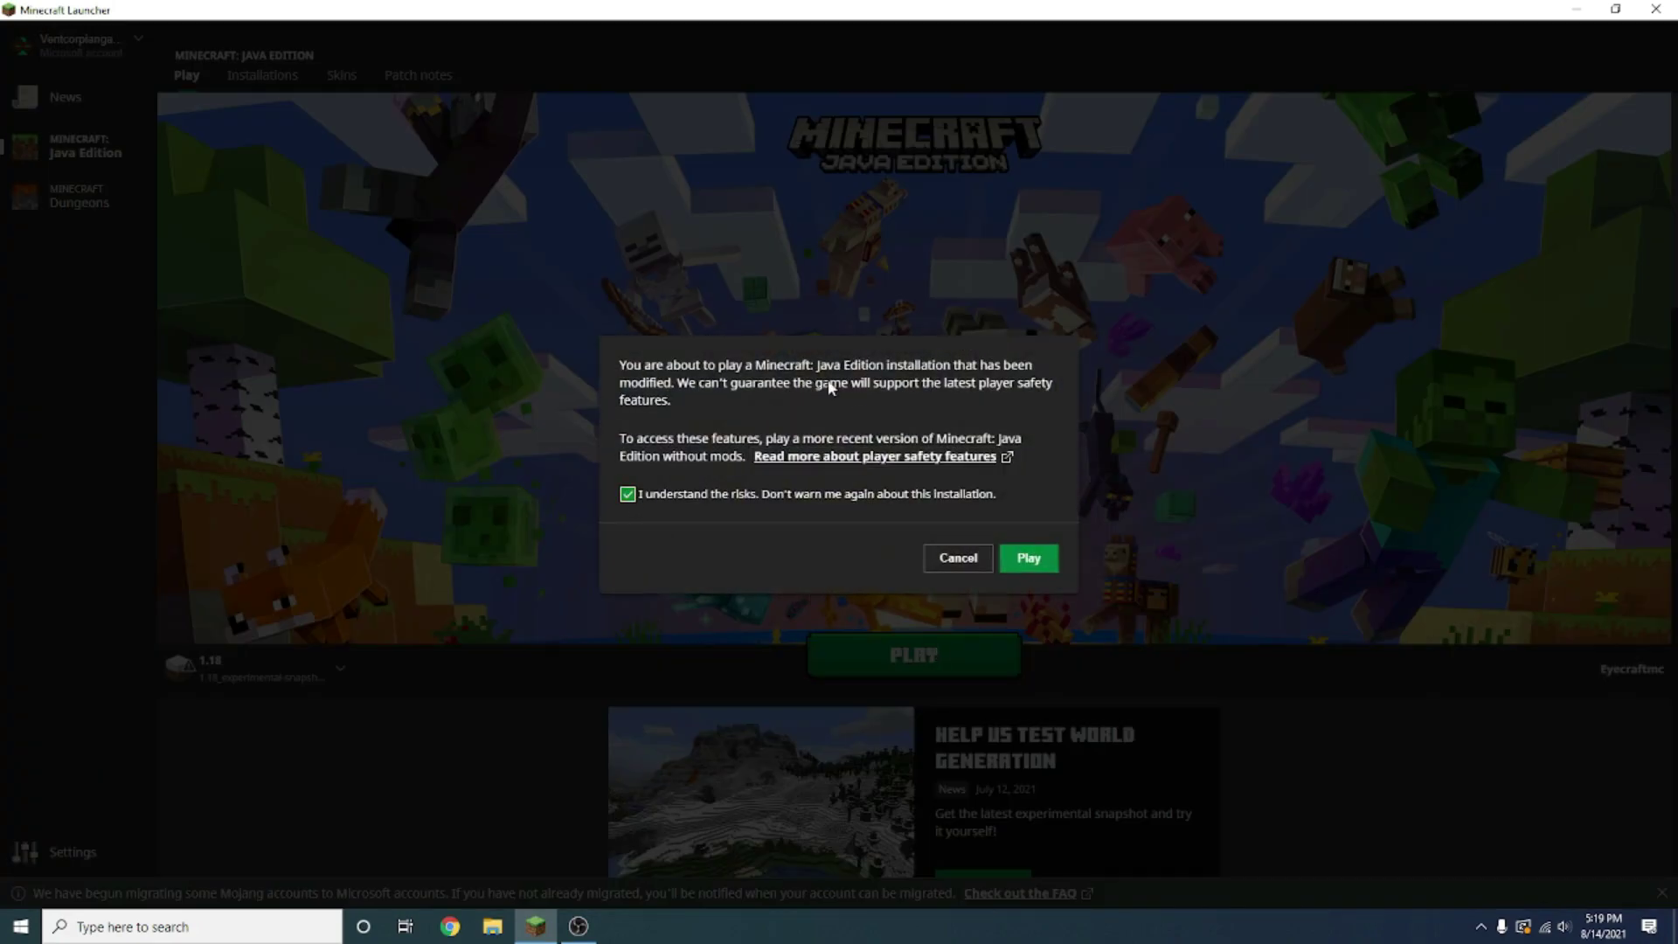
pyautogui.click(1031, 559)
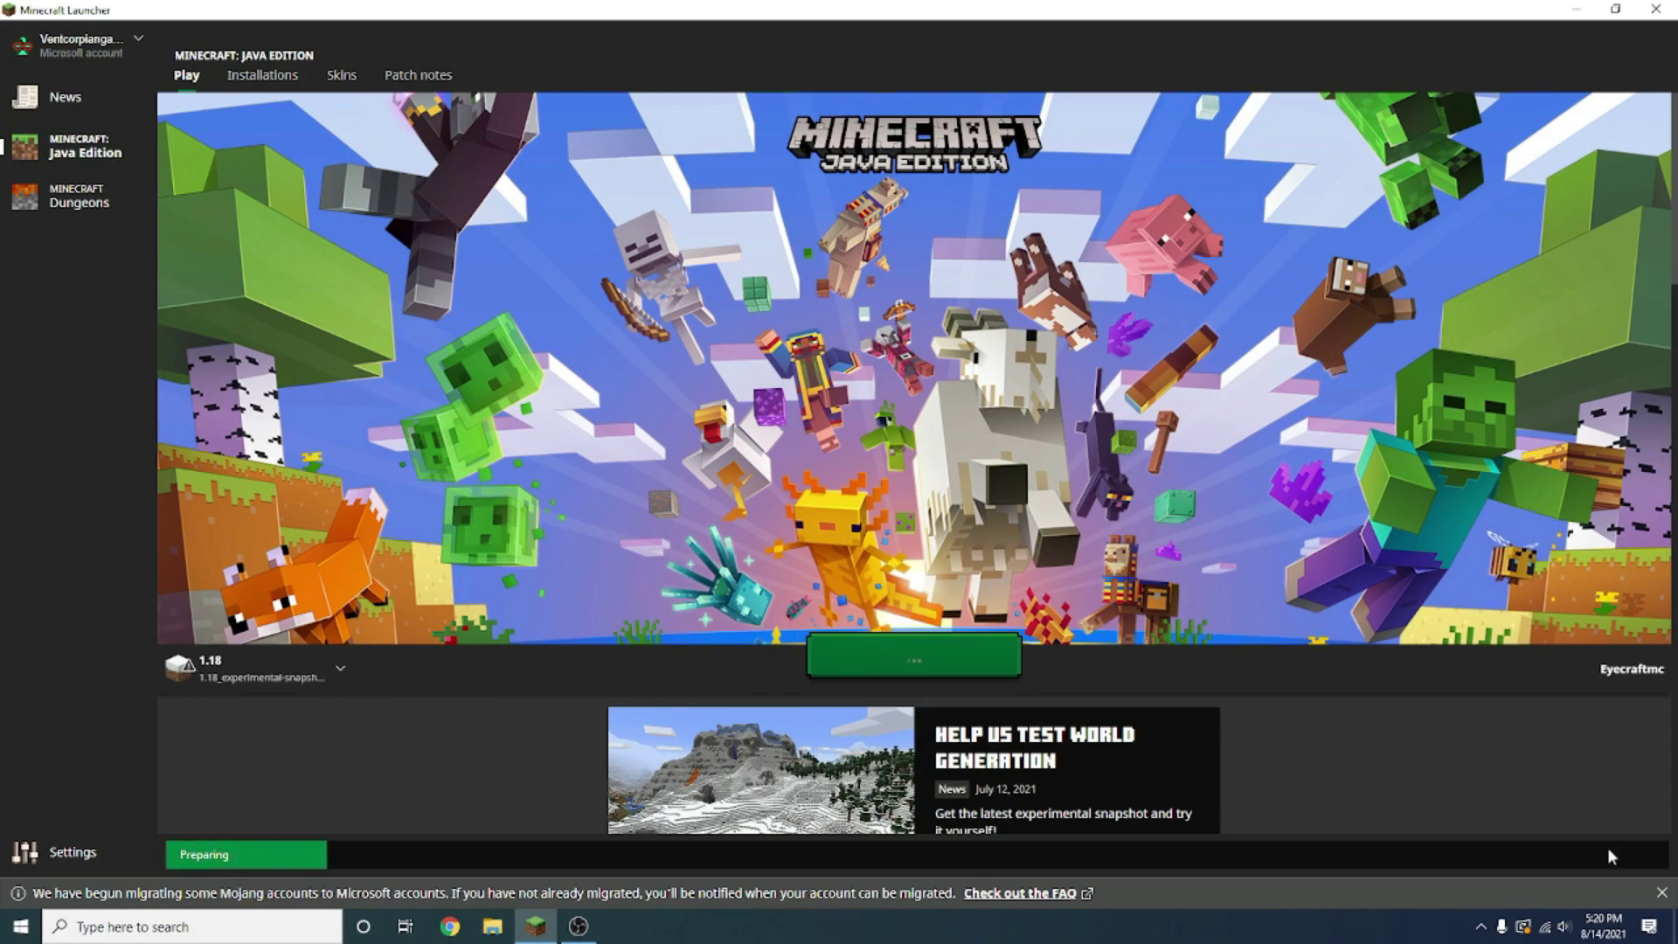
pyautogui.click(1661, 892)
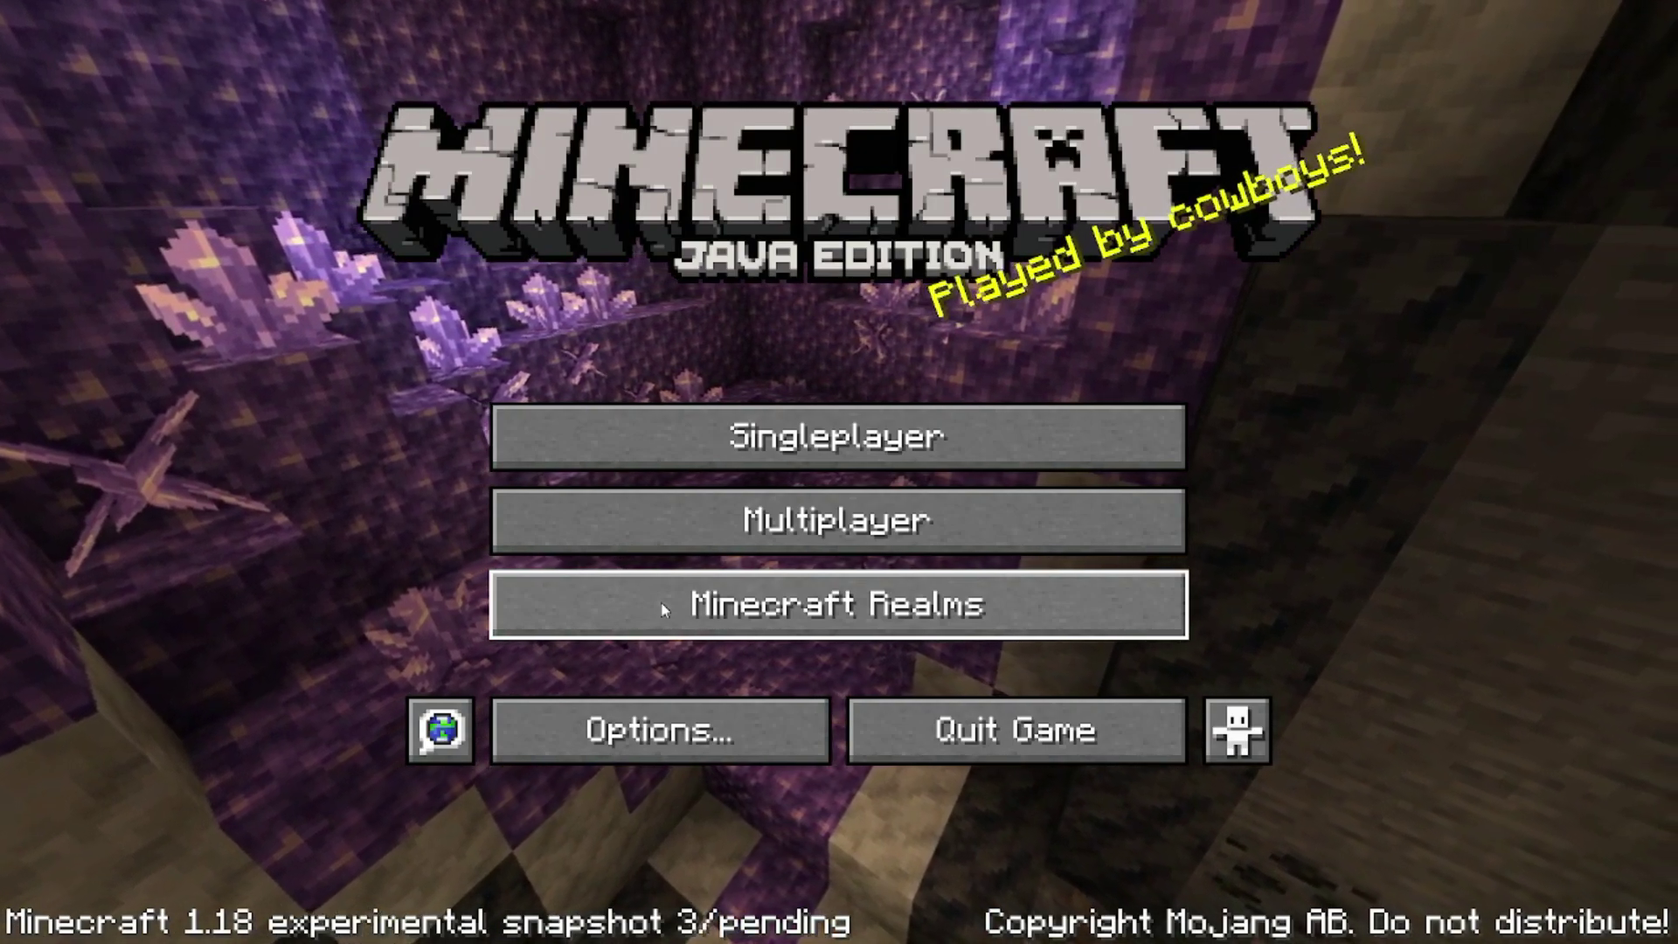
# Step: Start creating a new singleplayer world and set its game mode to Creative
pyautogui.click(803, 434)
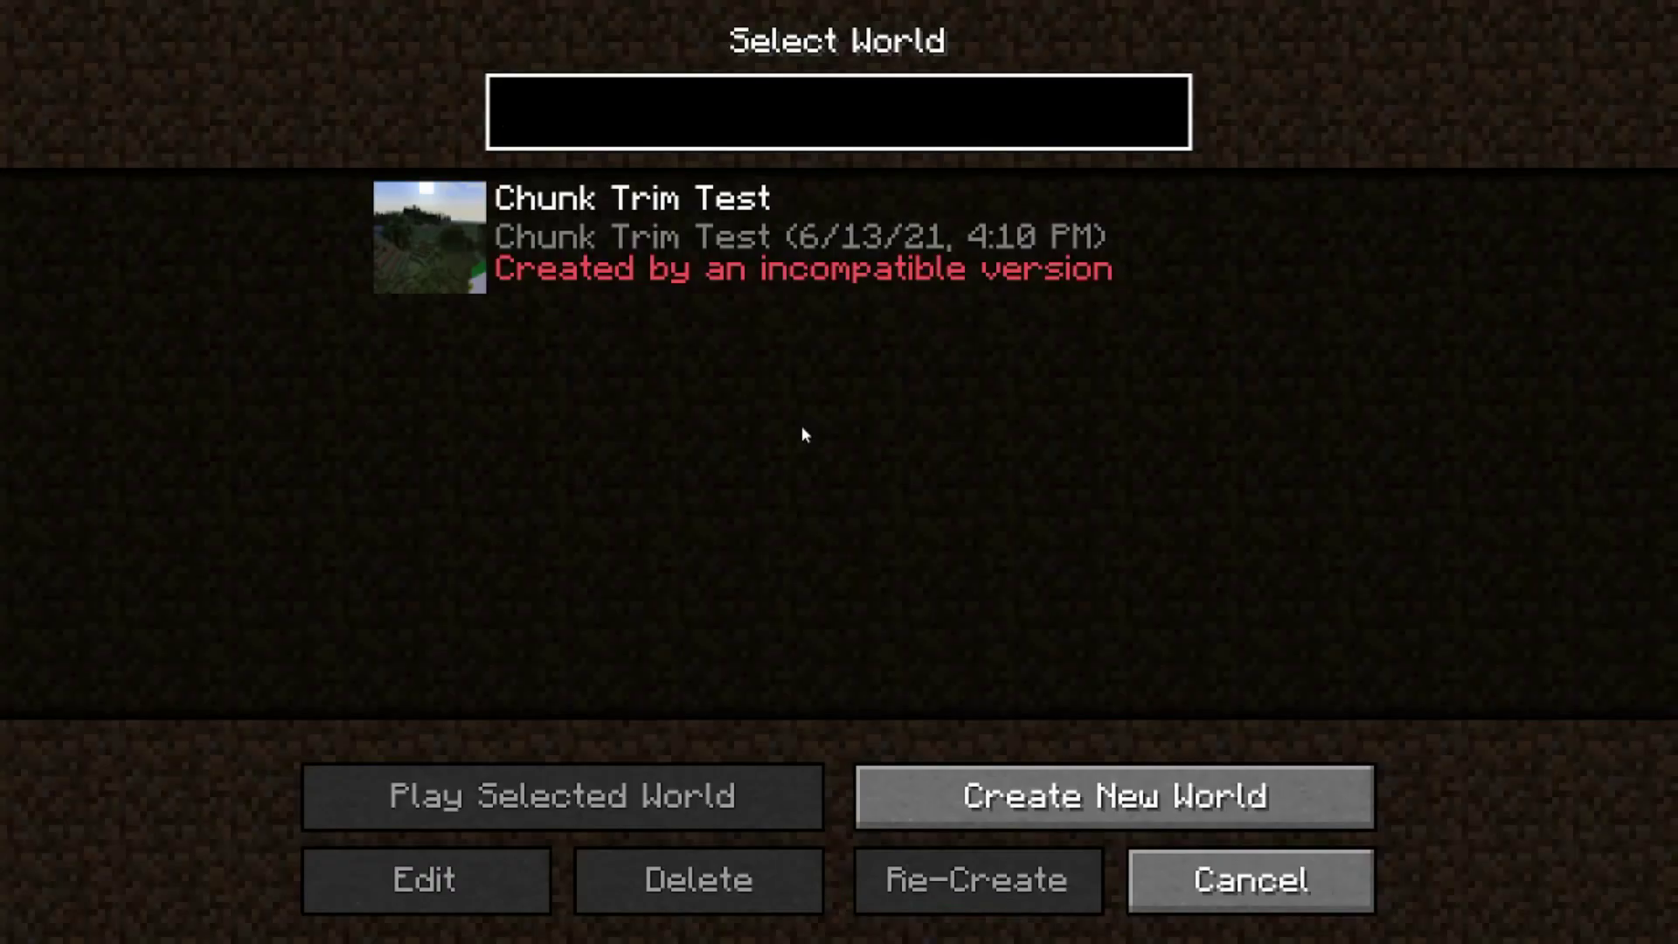
pyautogui.moveTo(603, 215)
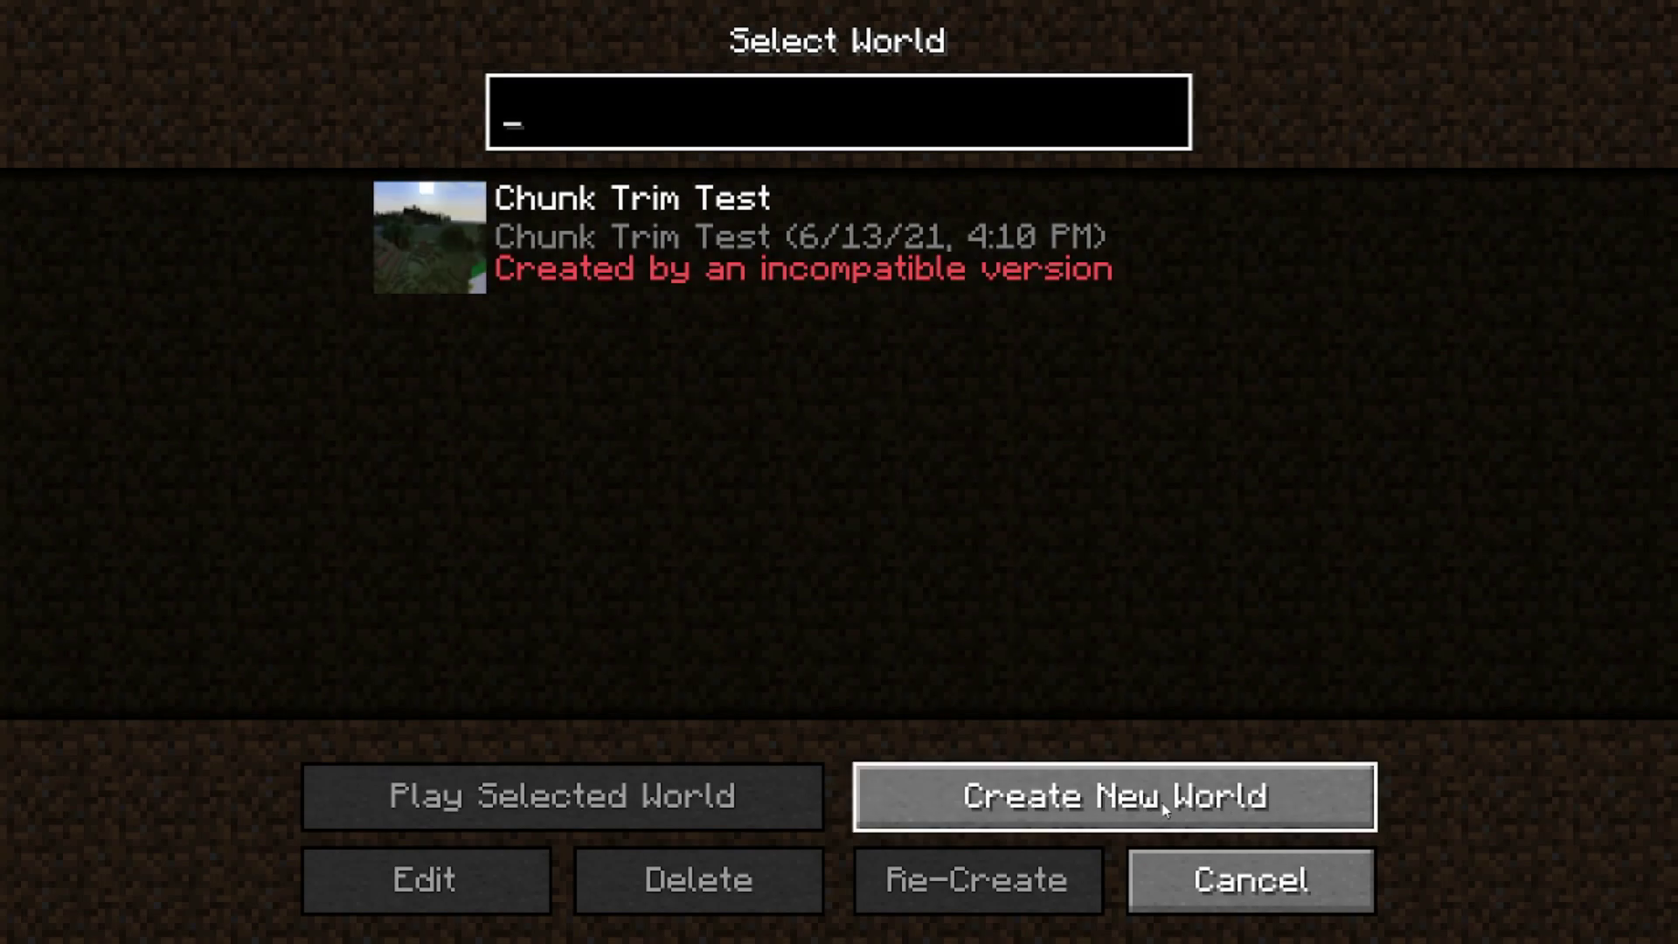
pyautogui.click(1120, 795)
pyautogui.click(708, 402)
pyautogui.click(706, 402)
pyautogui.click(702, 402)
pyautogui.click(699, 402)
pyautogui.click(696, 402)
pyautogui.click(693, 402)
pyautogui.click(690, 402)
pyautogui.click(690, 402)
# Step: Check the additional world options, leave the seed blank, and create the world
pyautogui.click(959, 681)
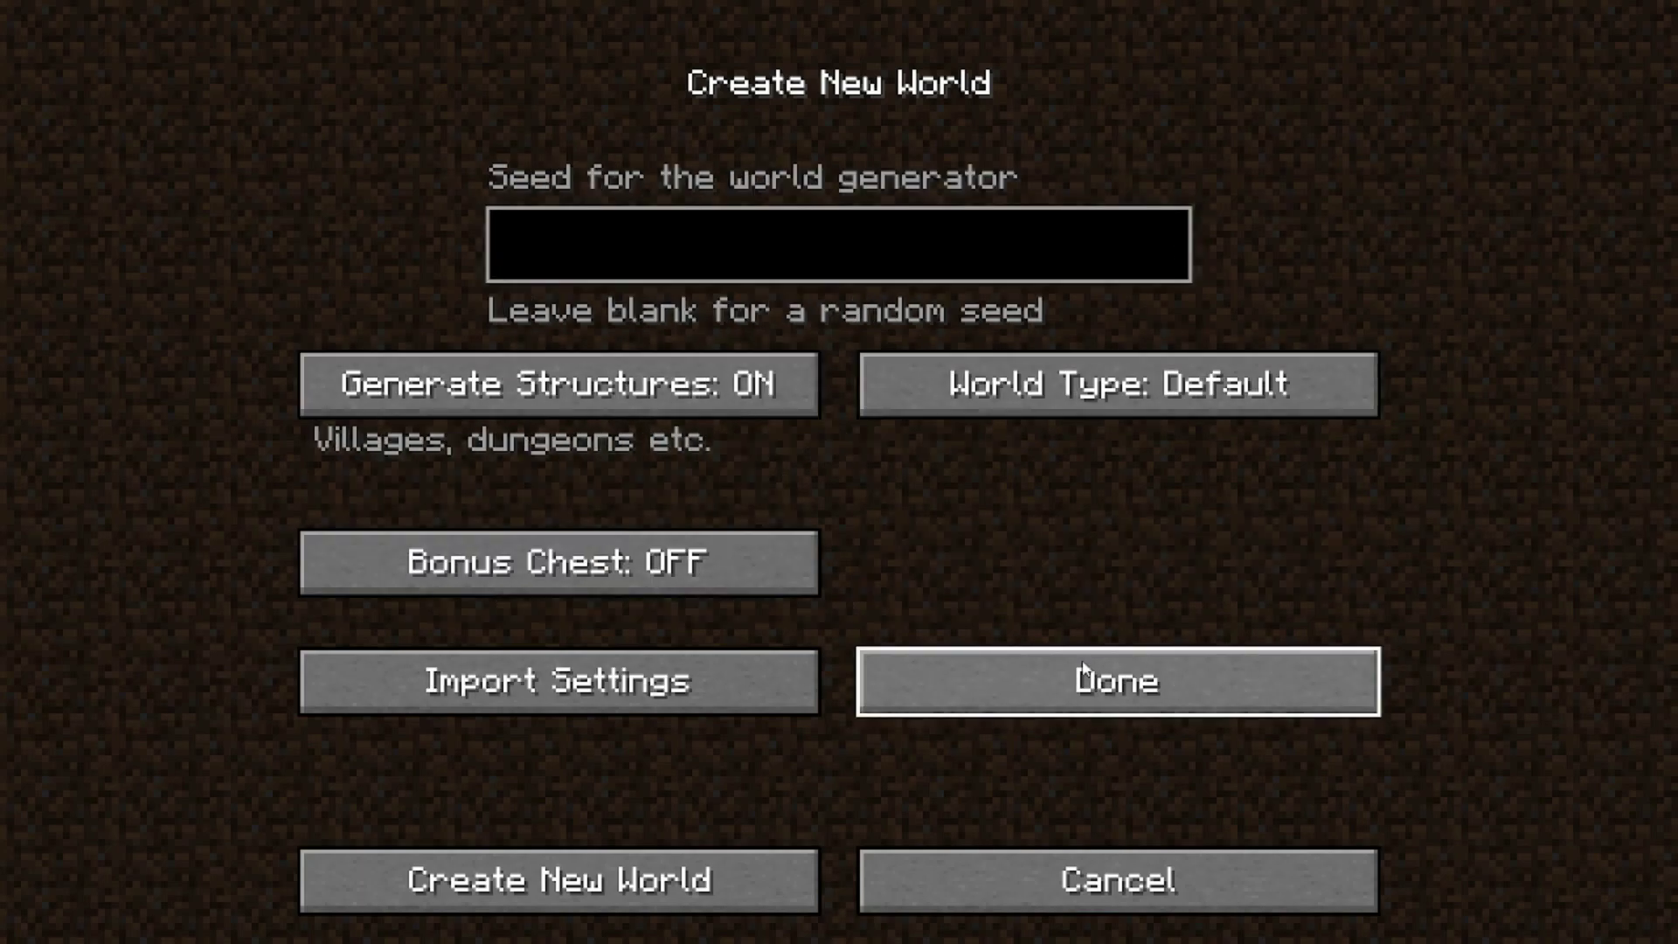
pyautogui.click(948, 256)
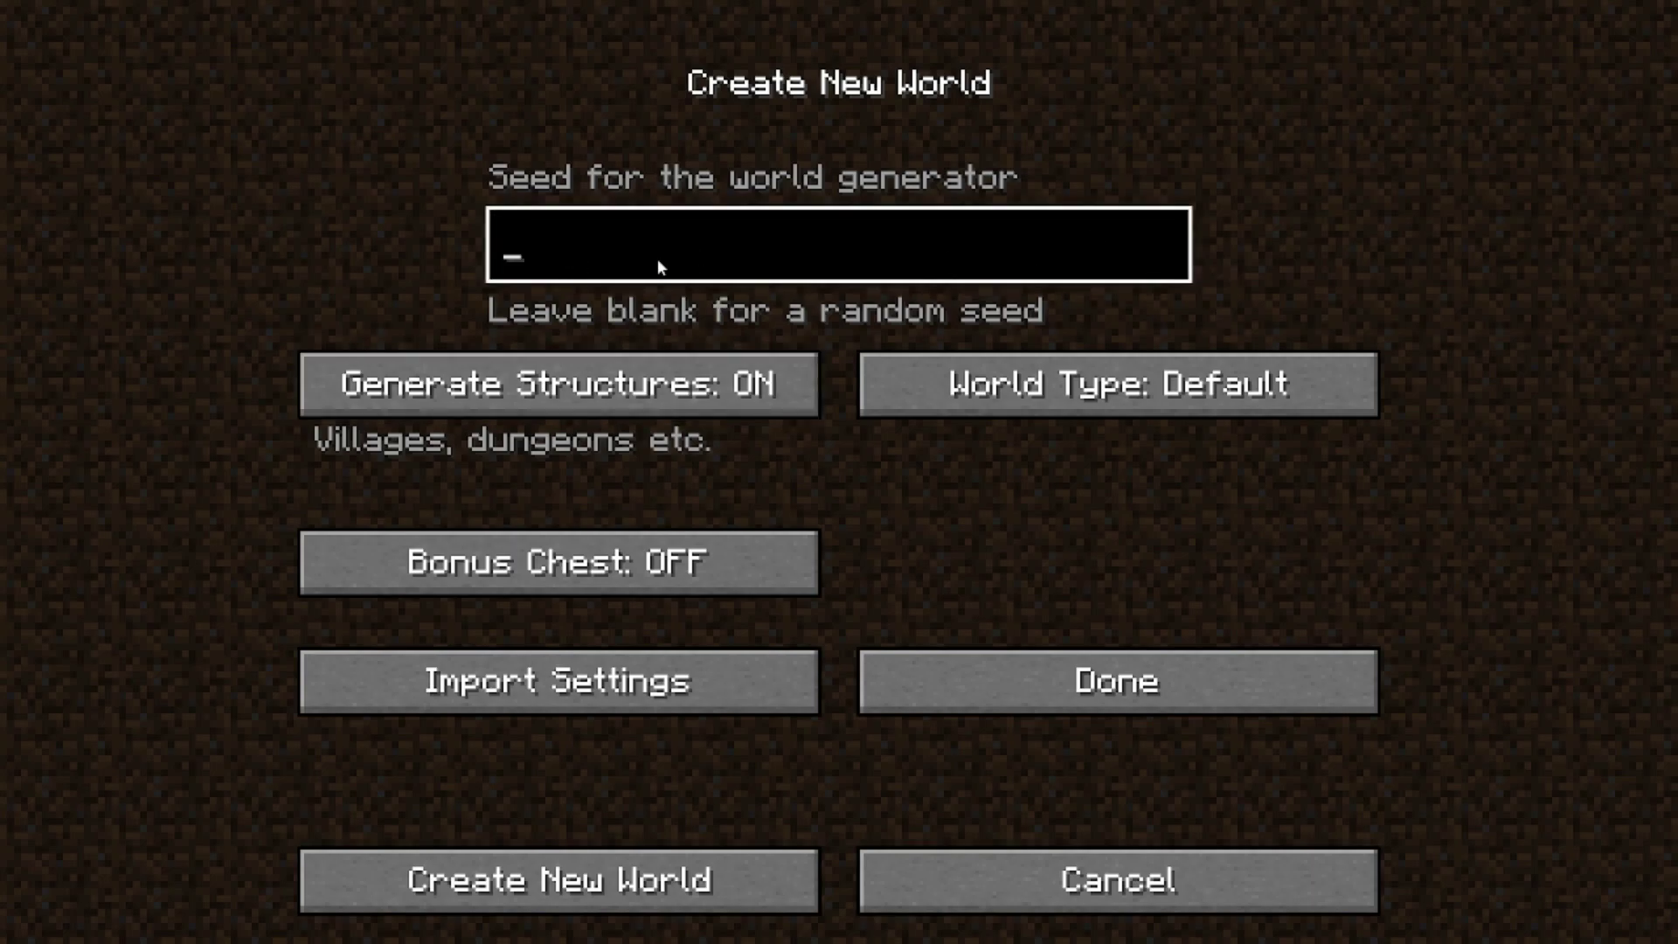
pyautogui.click(1112, 699)
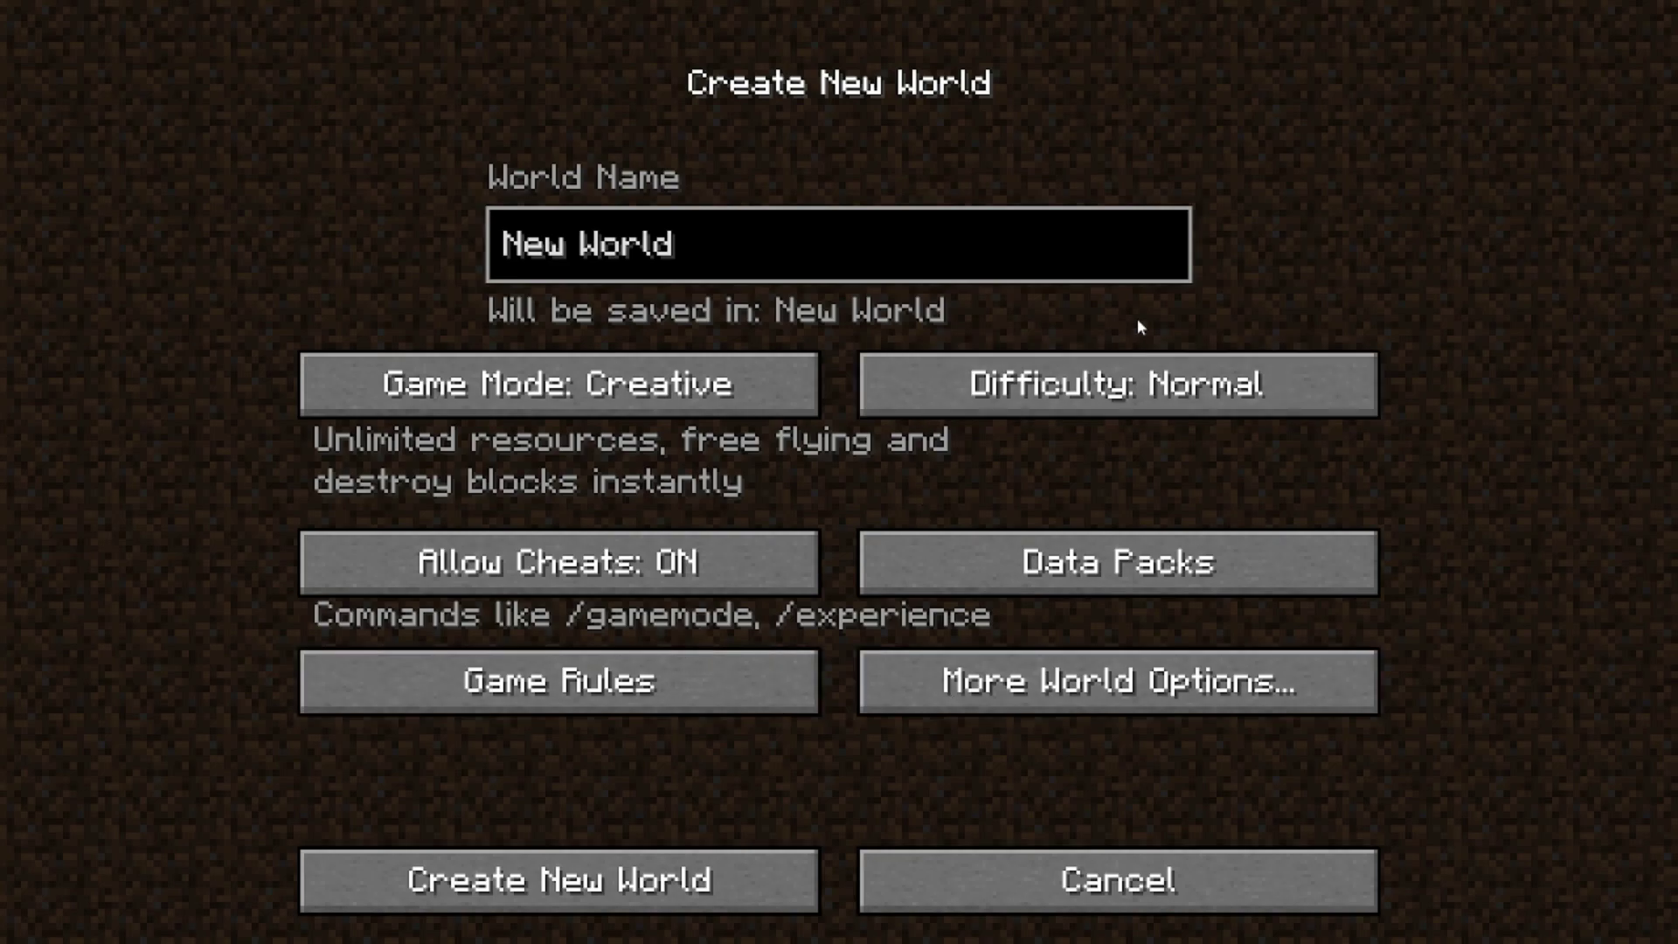
pyautogui.click(587, 869)
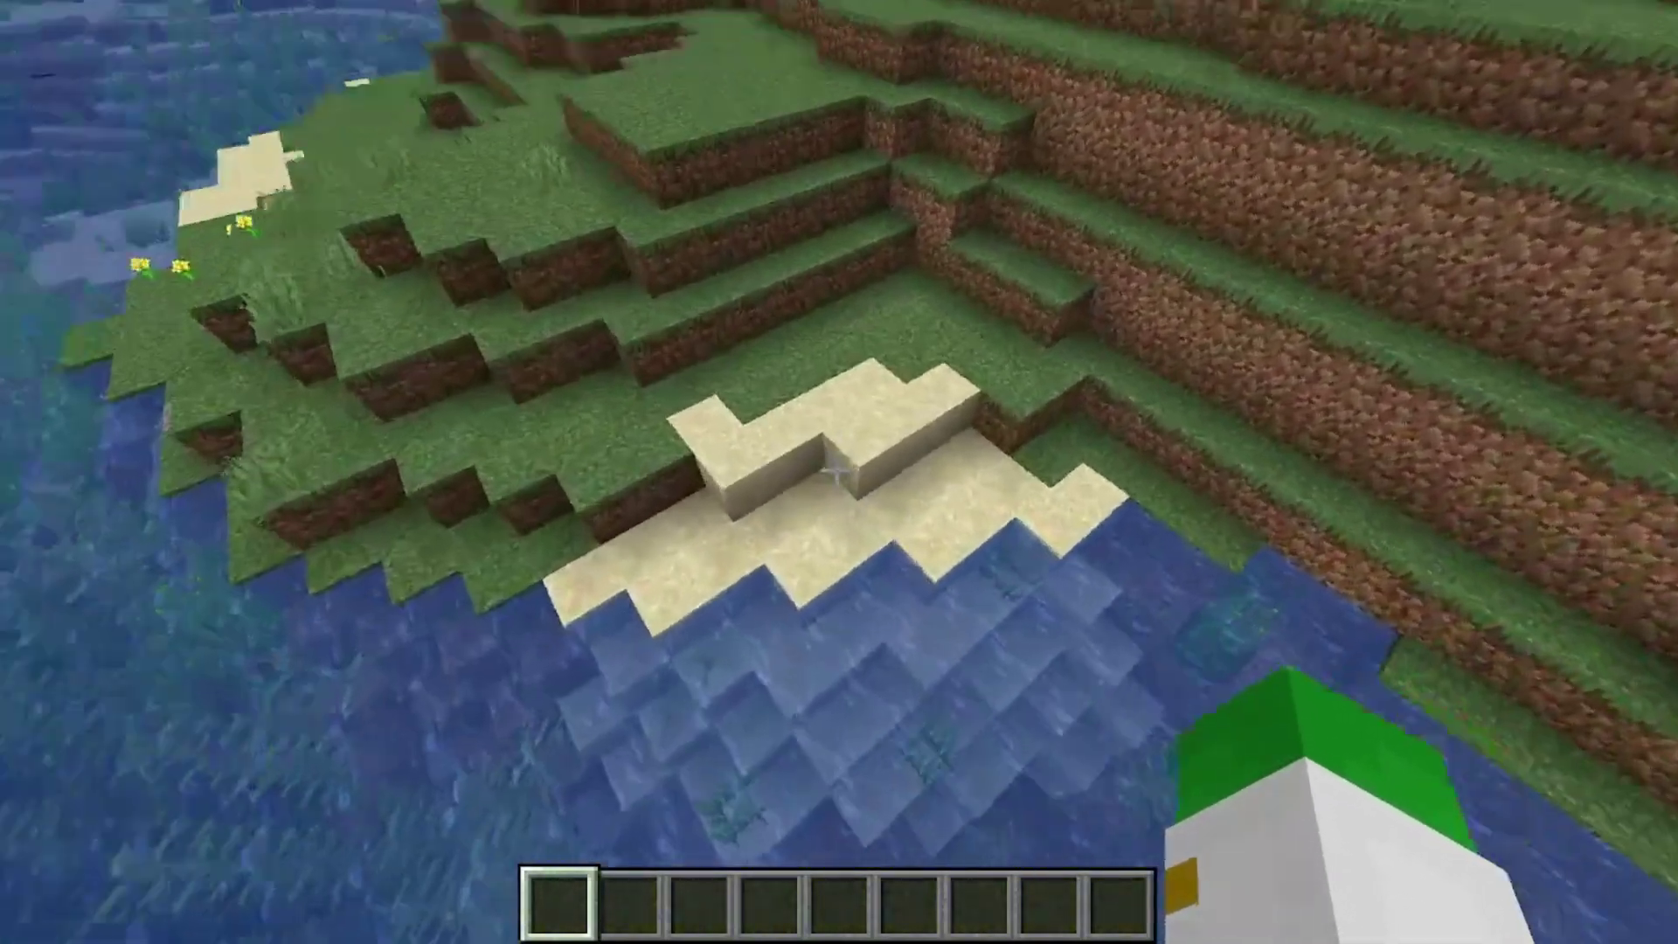
# Step: Fly over the grassy islands and descend into the large stone cave opening beside the flower-covered hill
pyautogui.press('space')
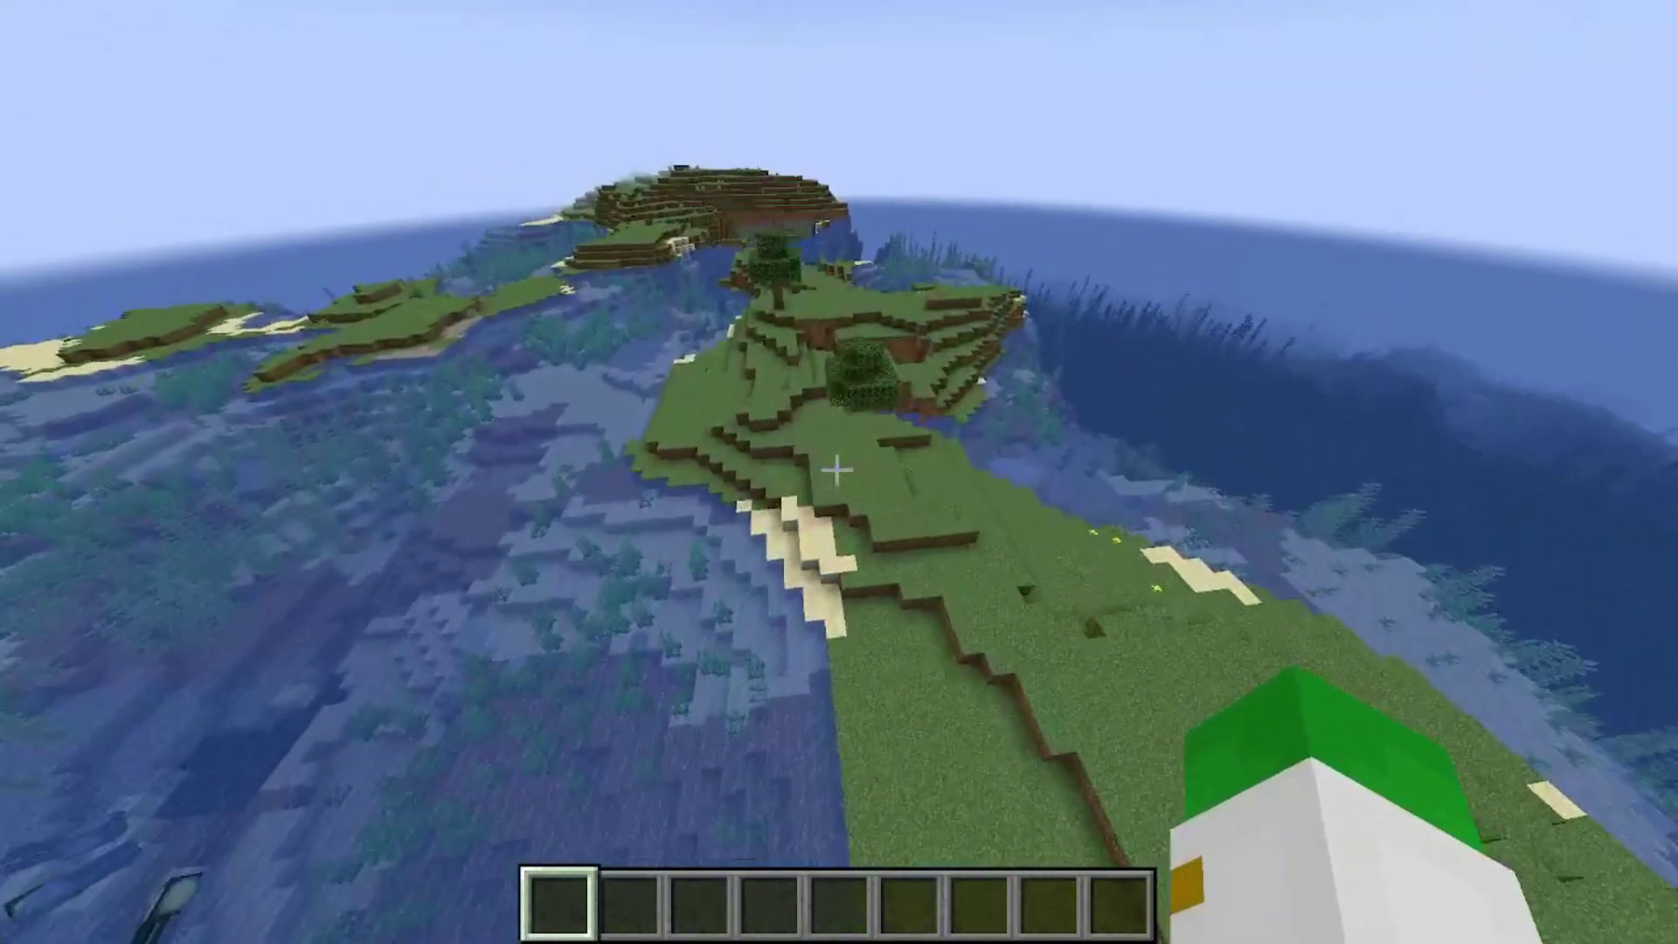
pyautogui.press('w')
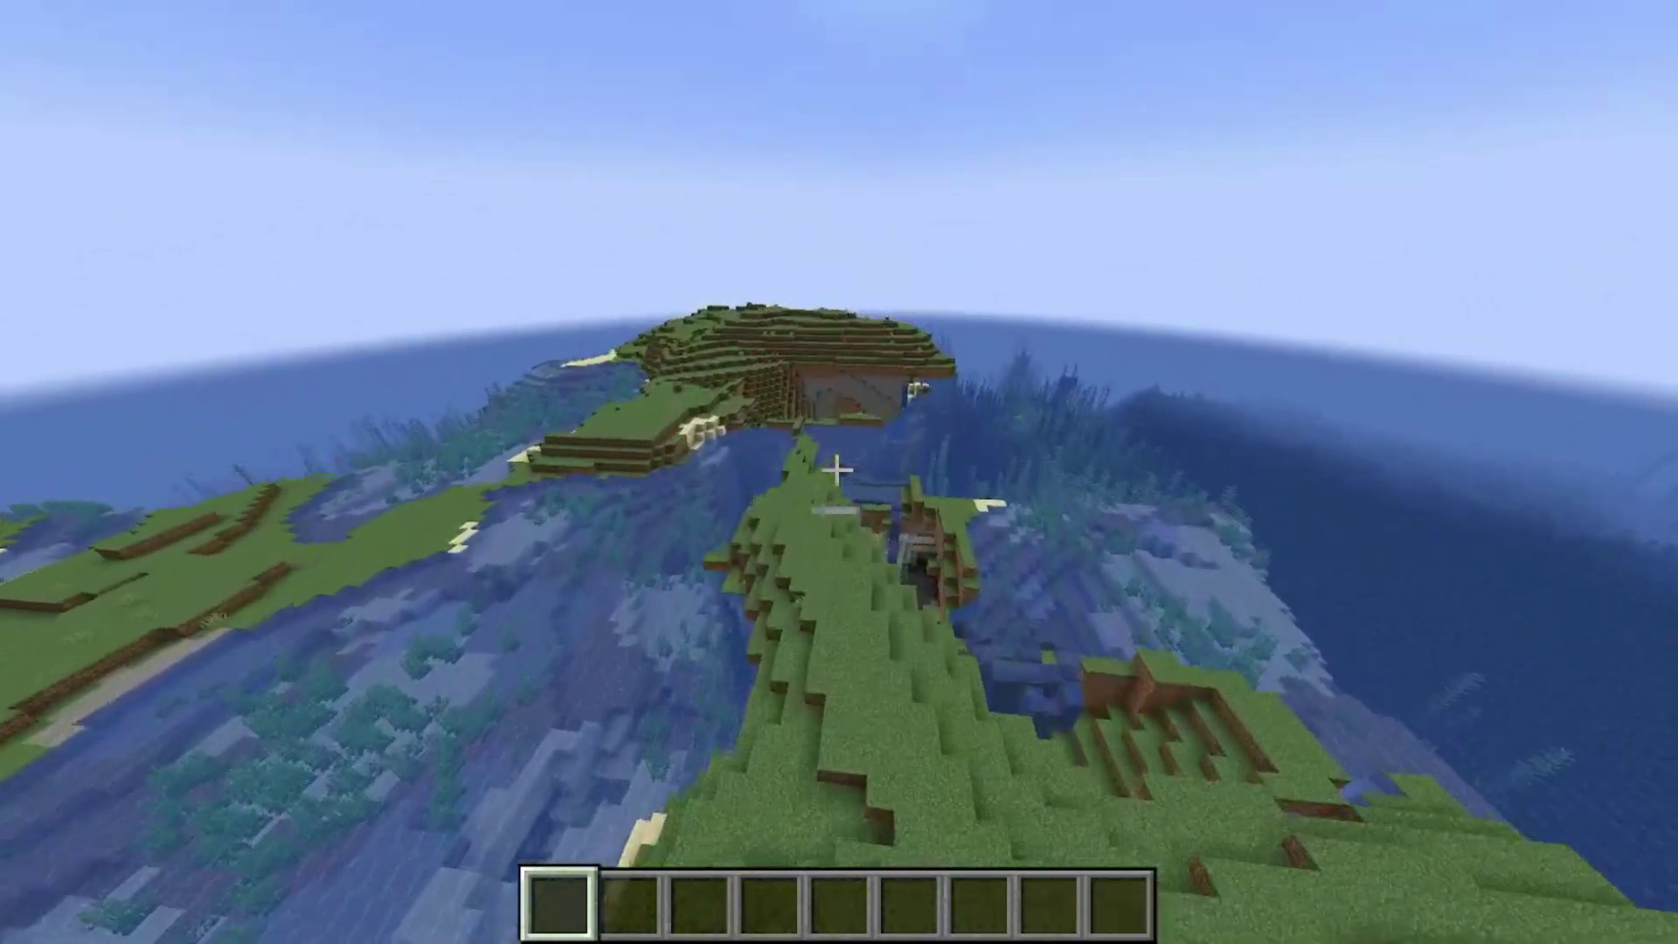
pyautogui.press('shift')
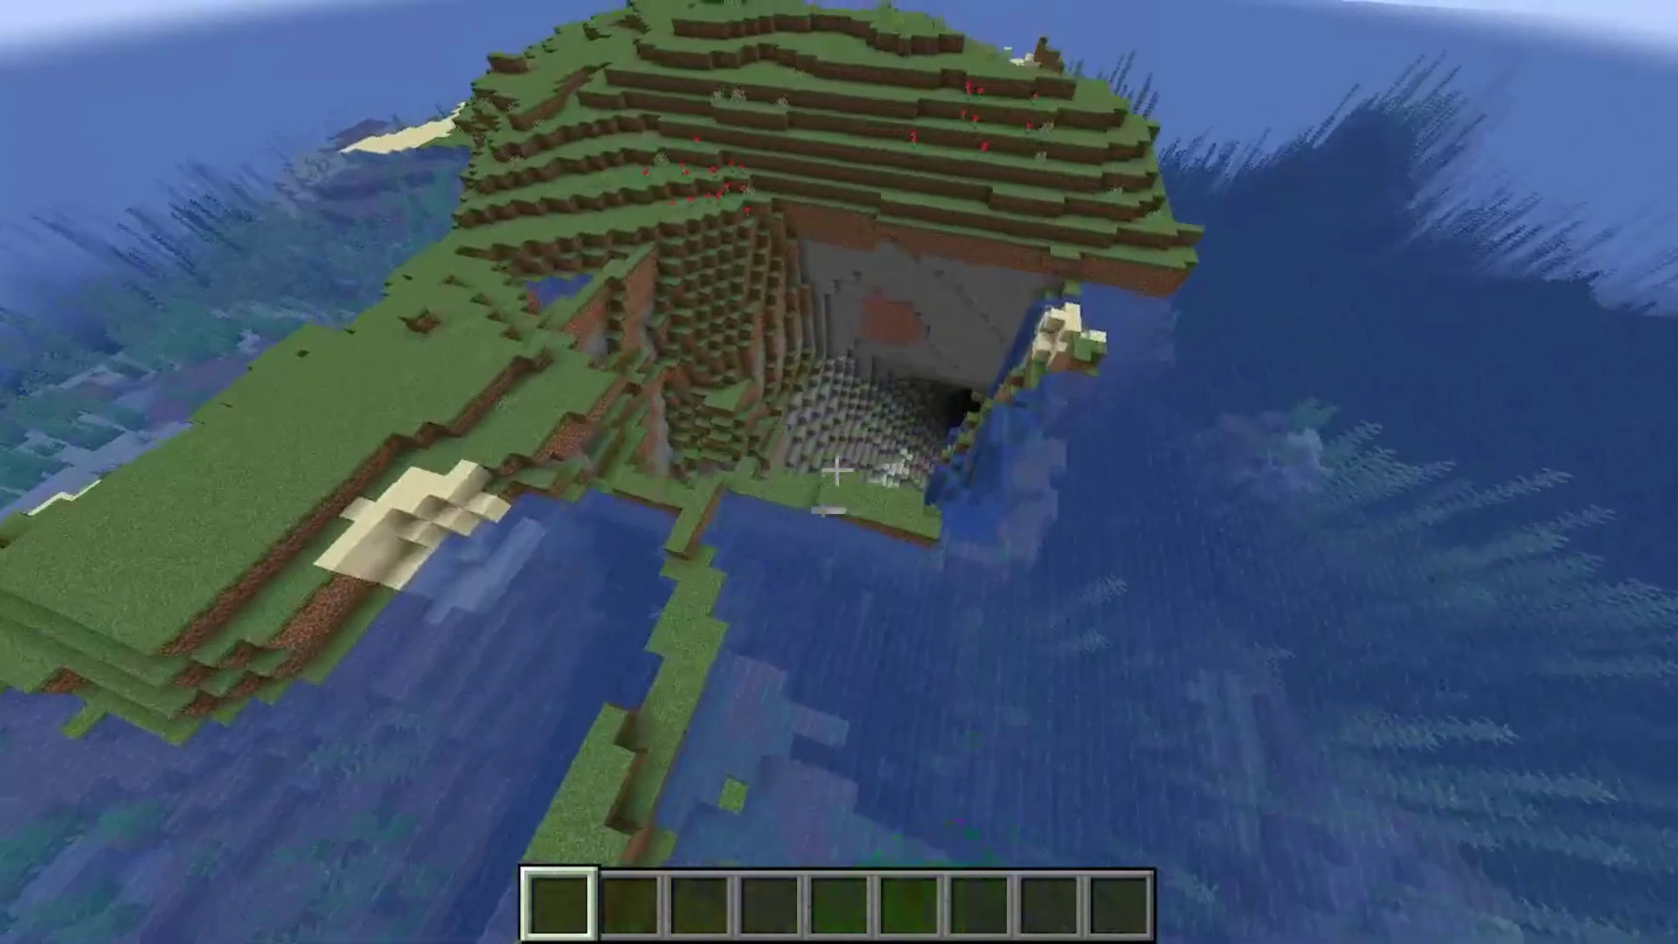
pyautogui.press('shift')
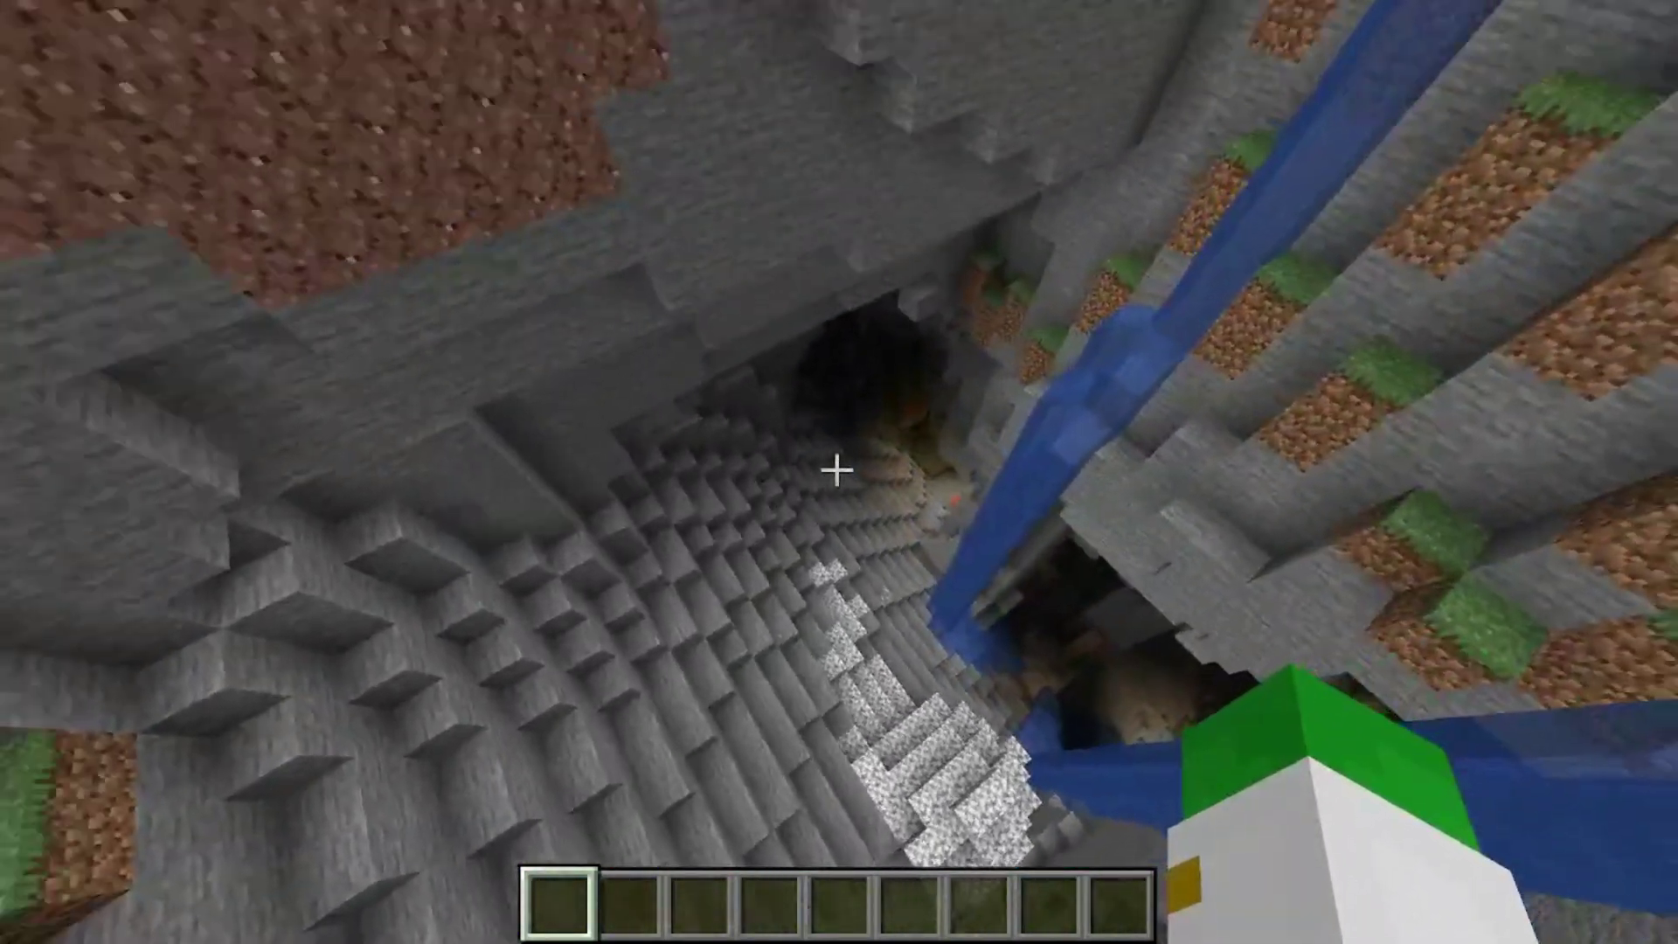
# Step: Explore the grassy island in front-facing third-person view and fly up over its coast
pyautogui.press('space')
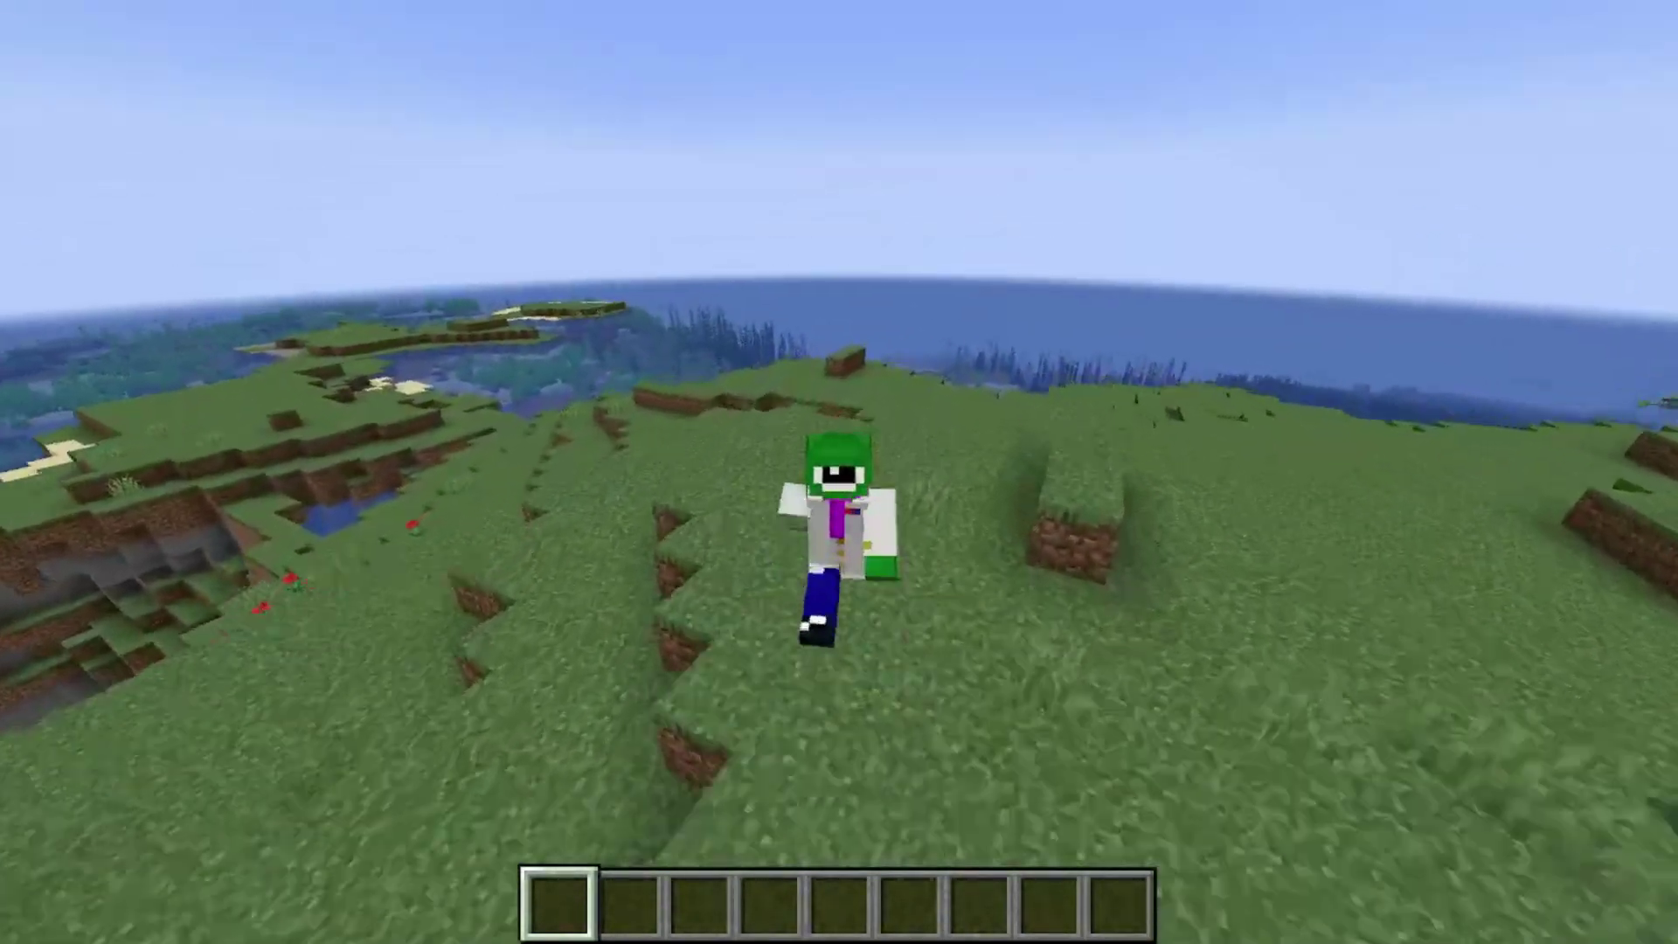
pyautogui.press('w')
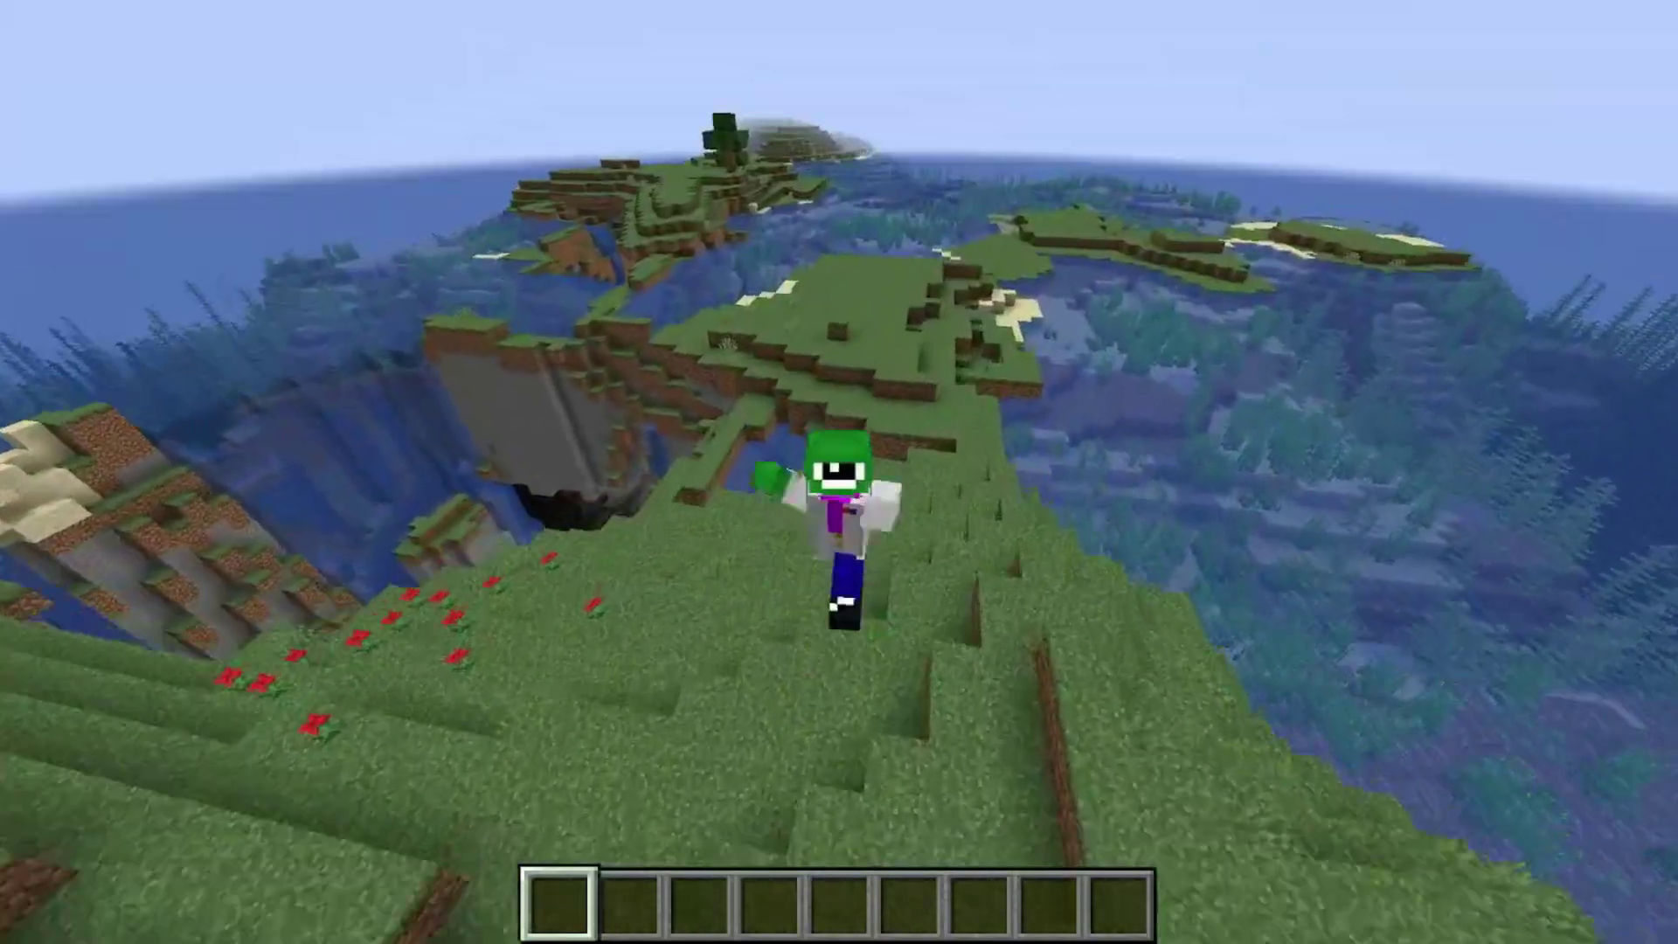
pyautogui.press('w')
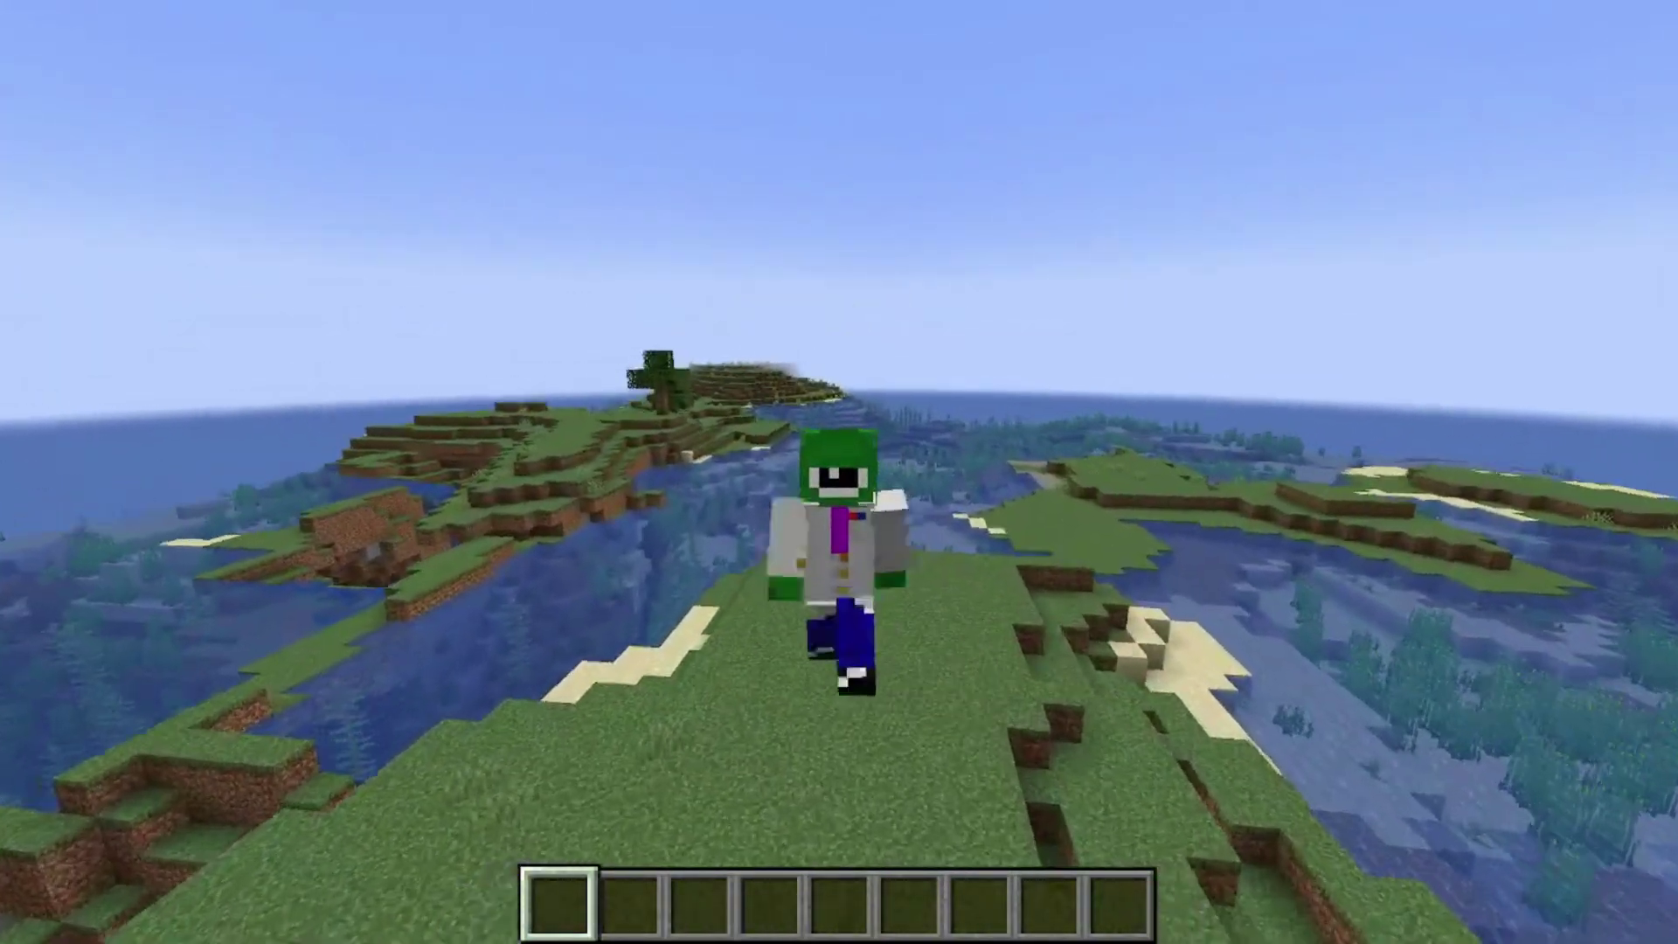
pyautogui.press('w')
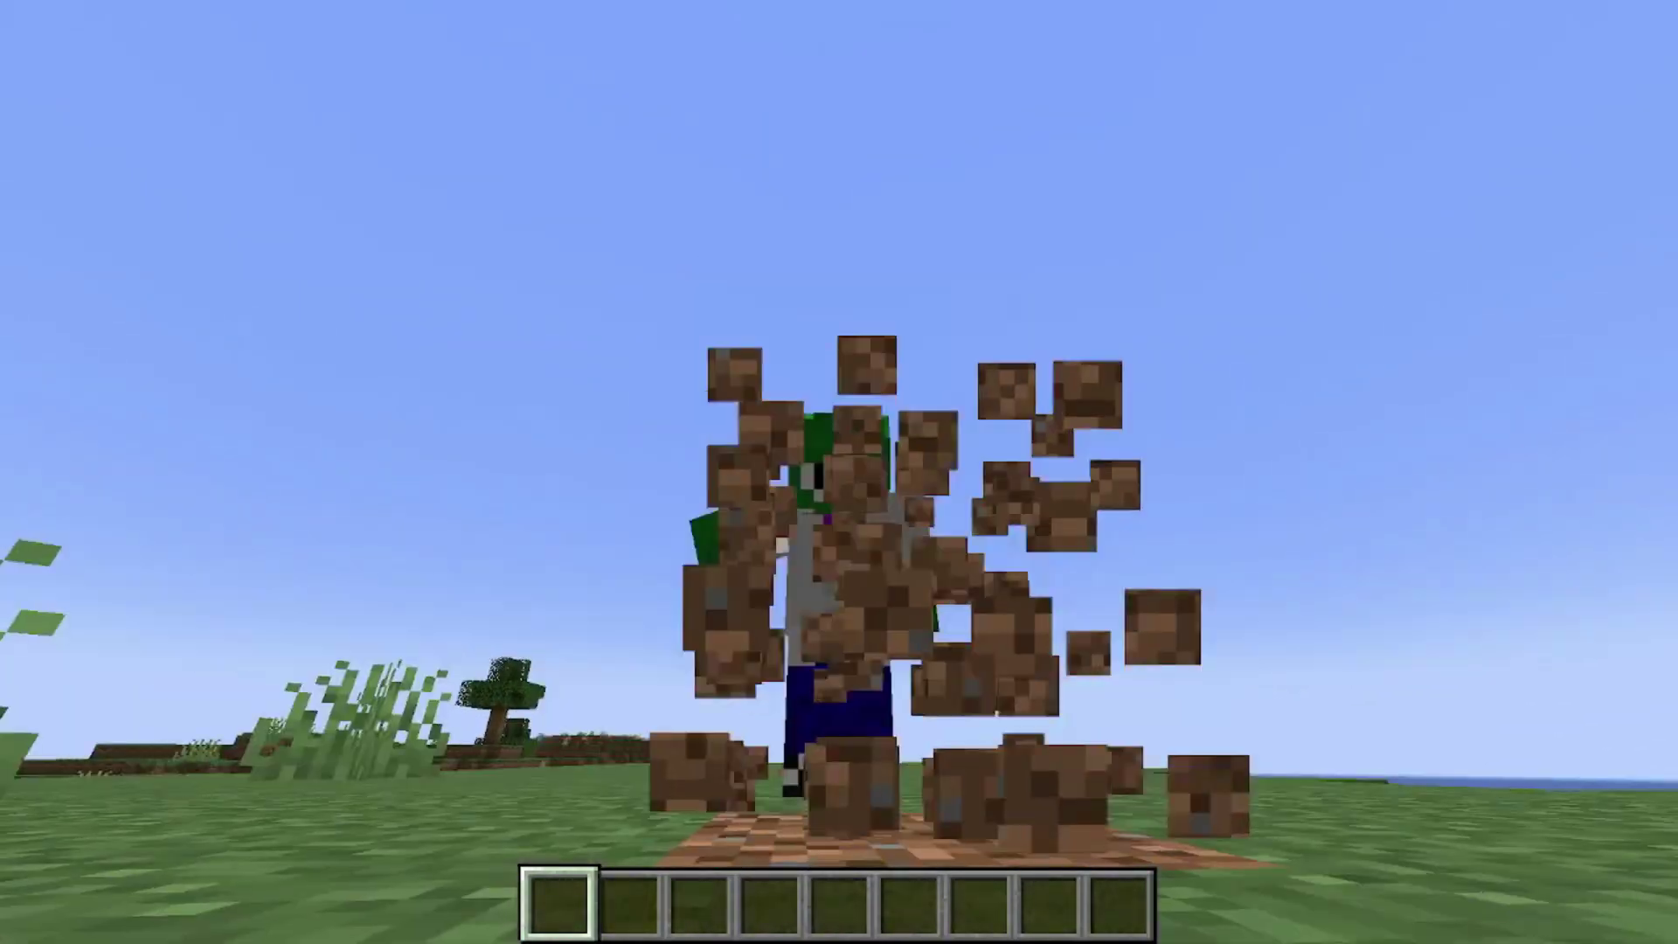
pyautogui.press('w')
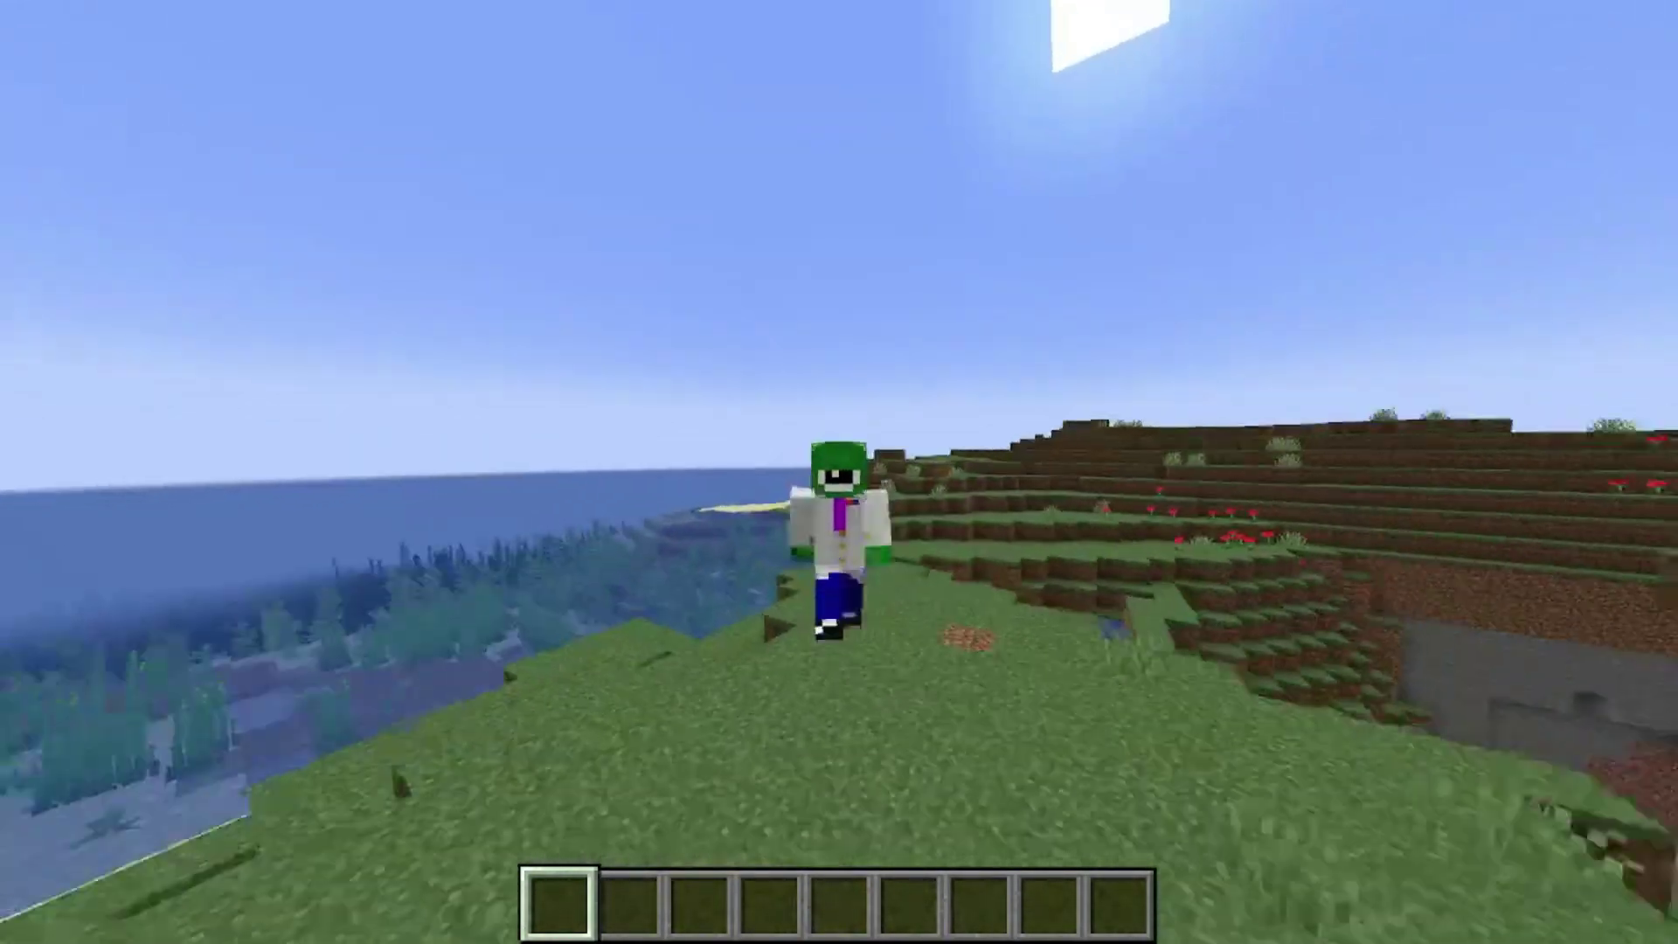
pyautogui.press('space')
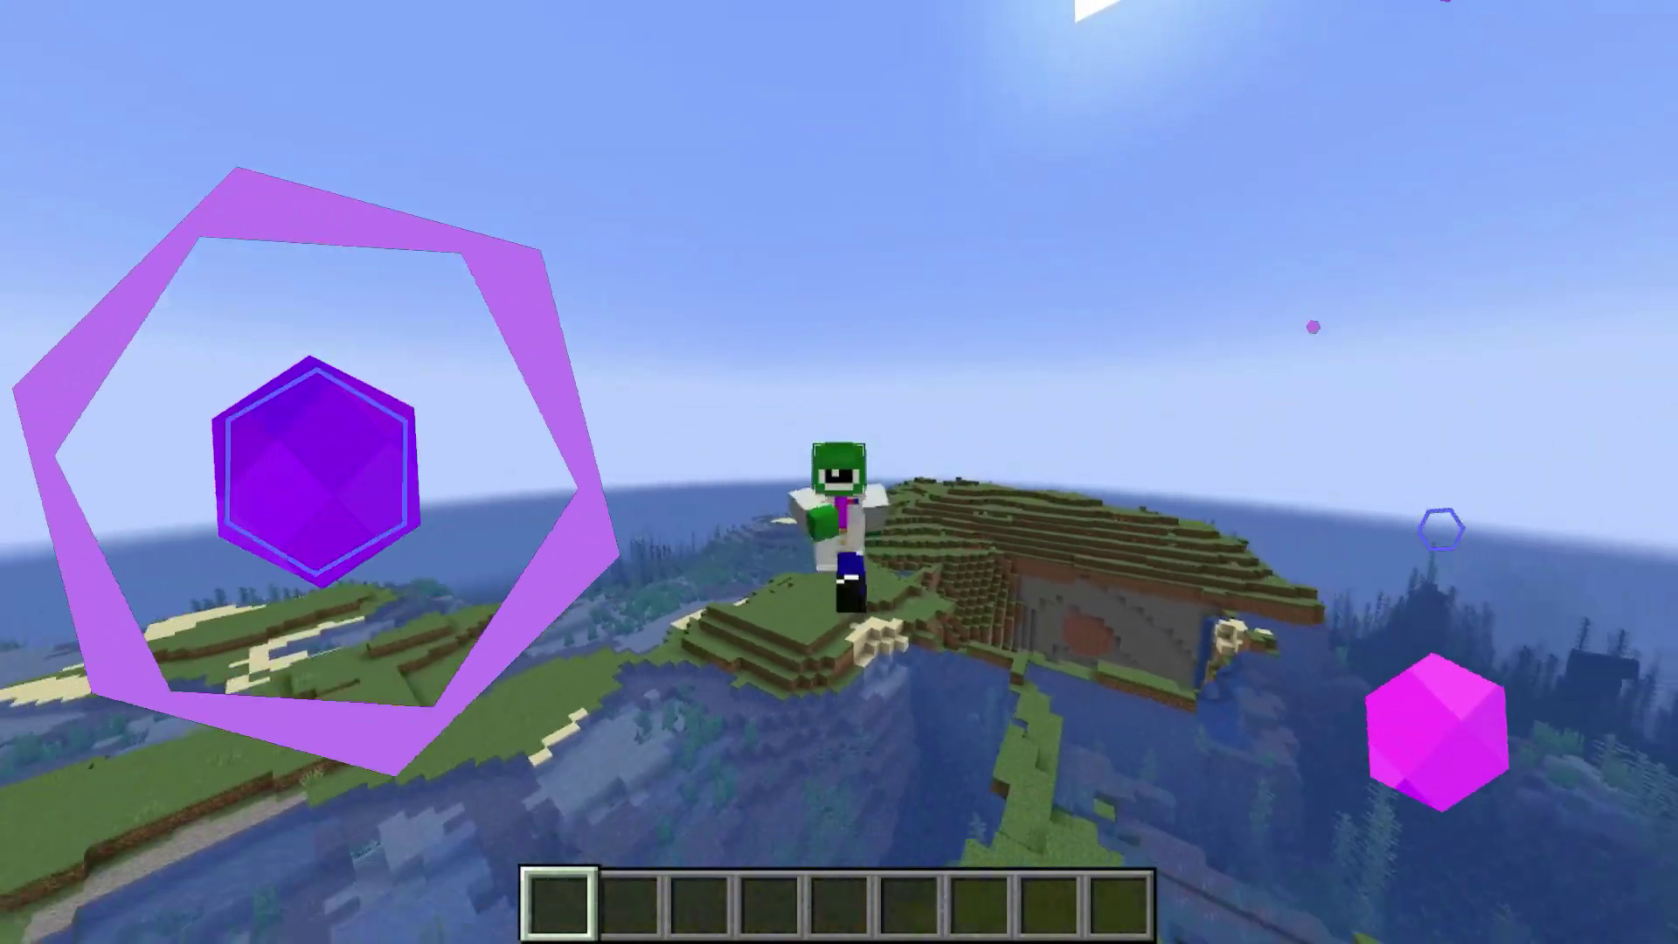